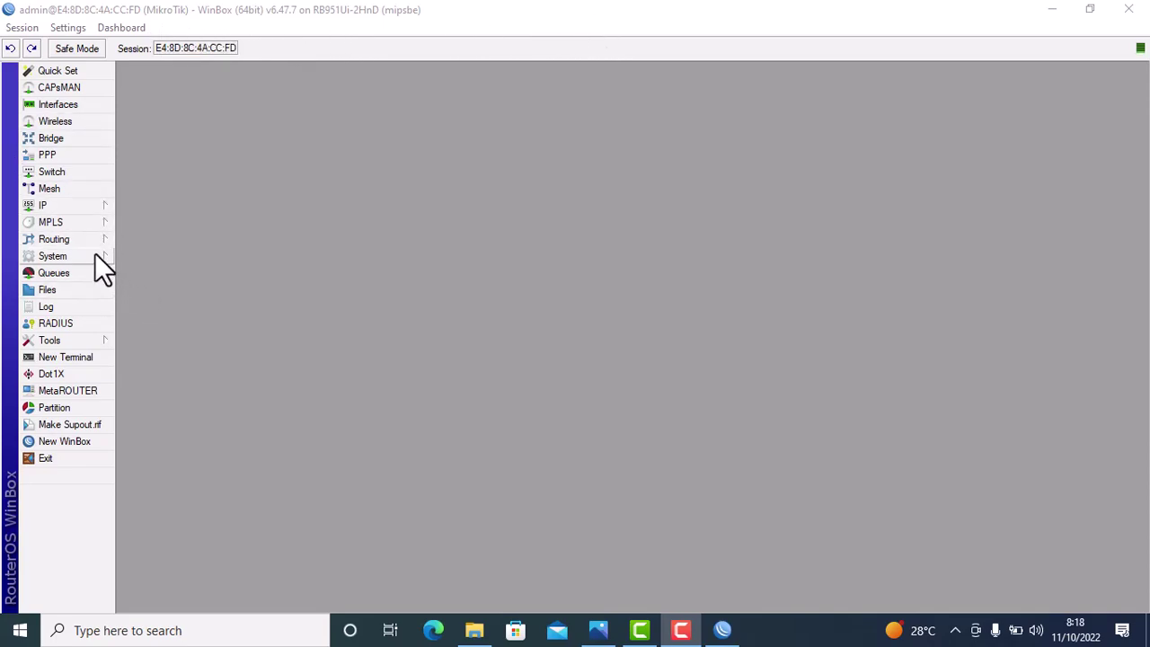
Step: Check the PPPOE.png network diagram and set the MikroTik router's identity to Router ISP
left_click(598, 630)
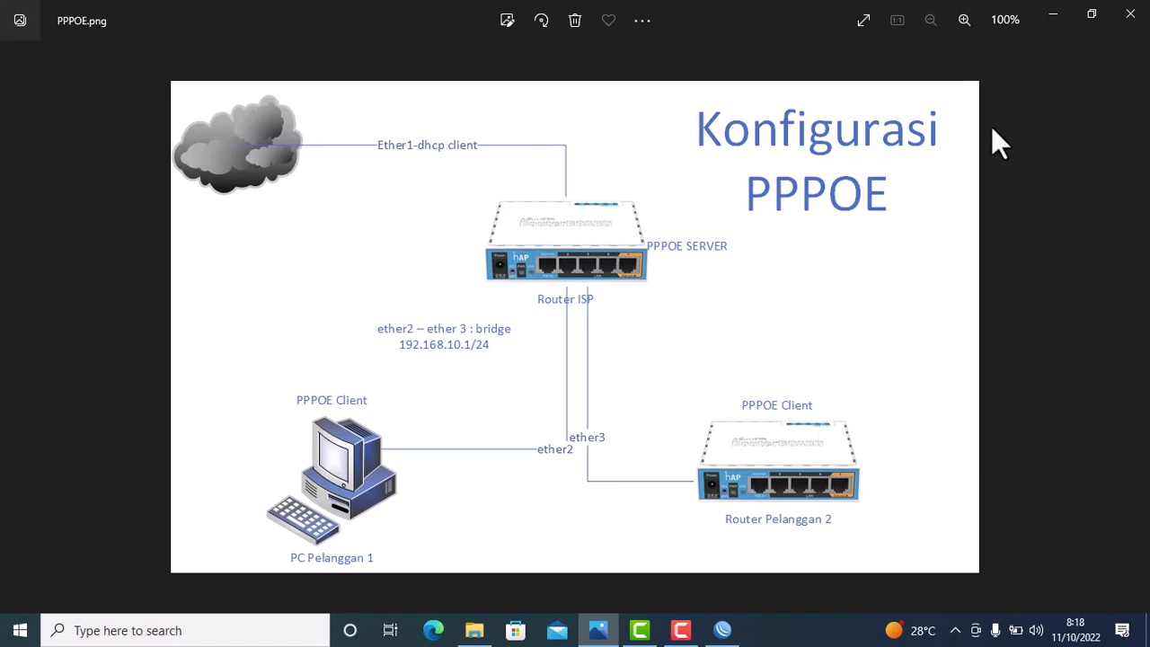
left_click(1051, 15)
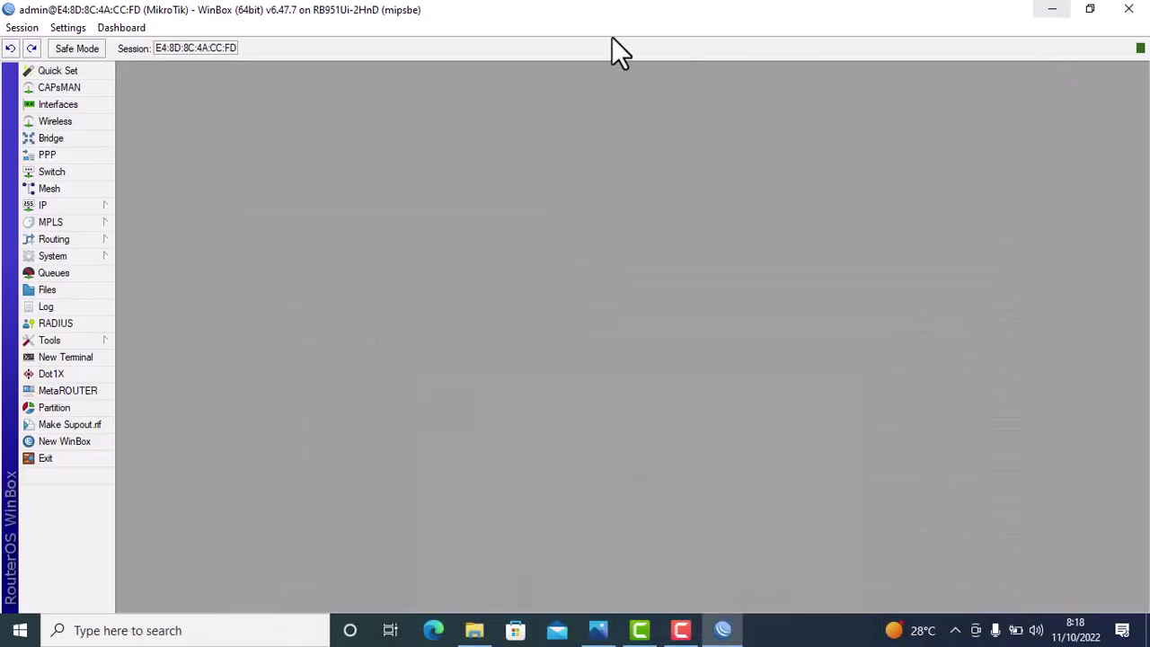
left_click(62, 254)
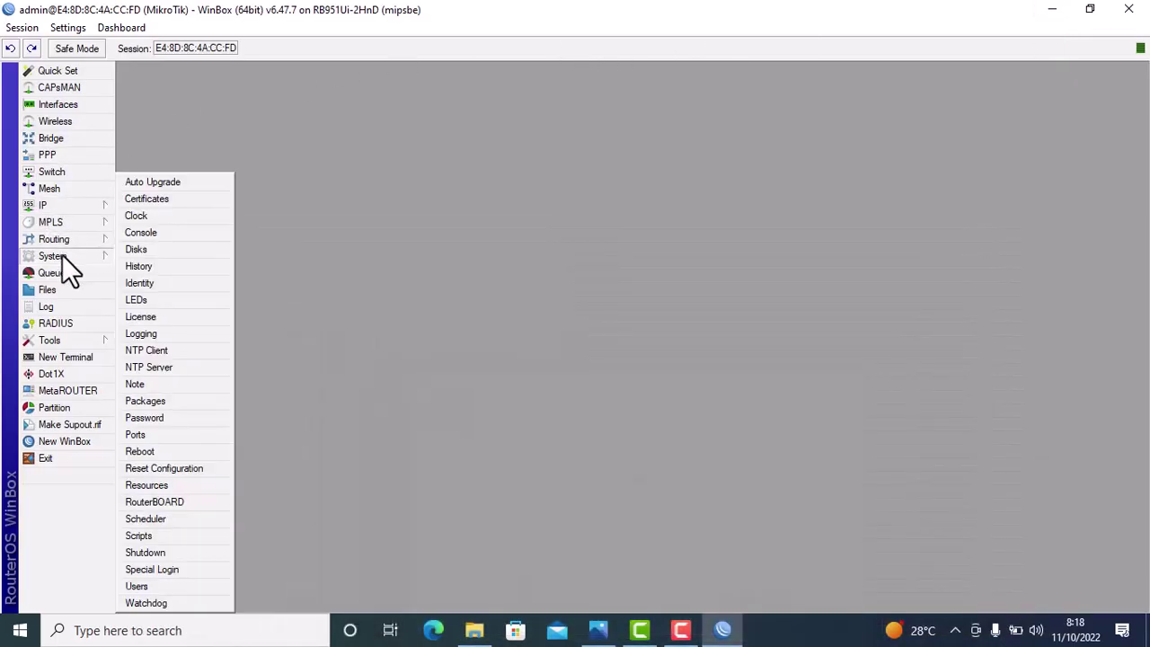
left_click(147, 285)
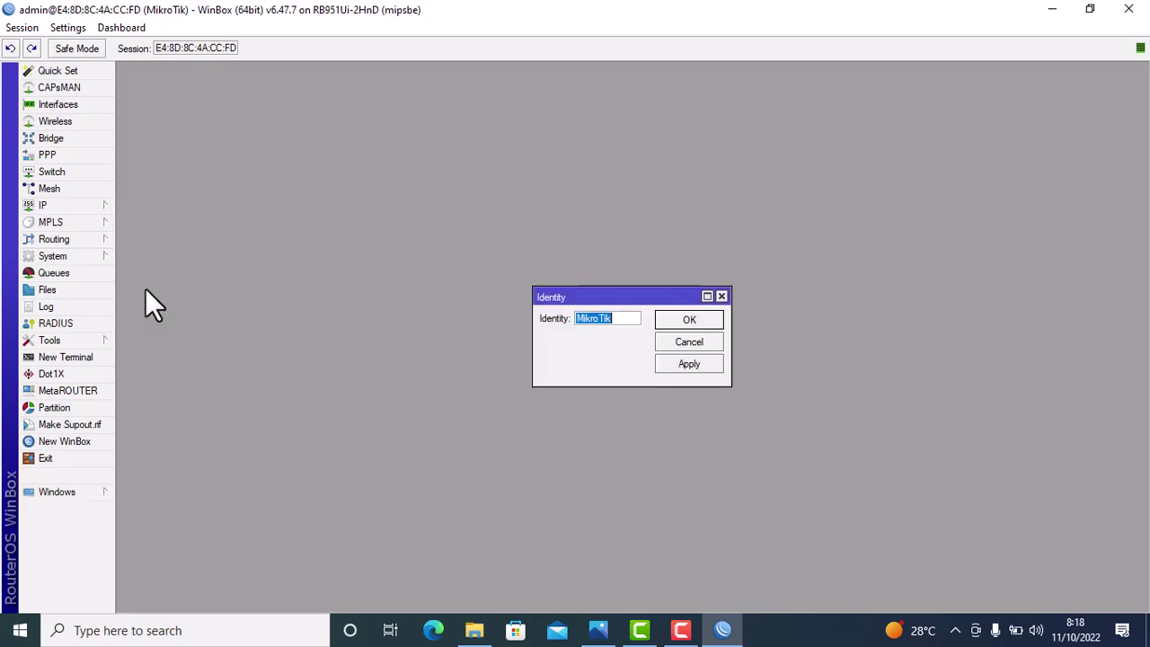
type("Router ISP")
left_click(710, 365)
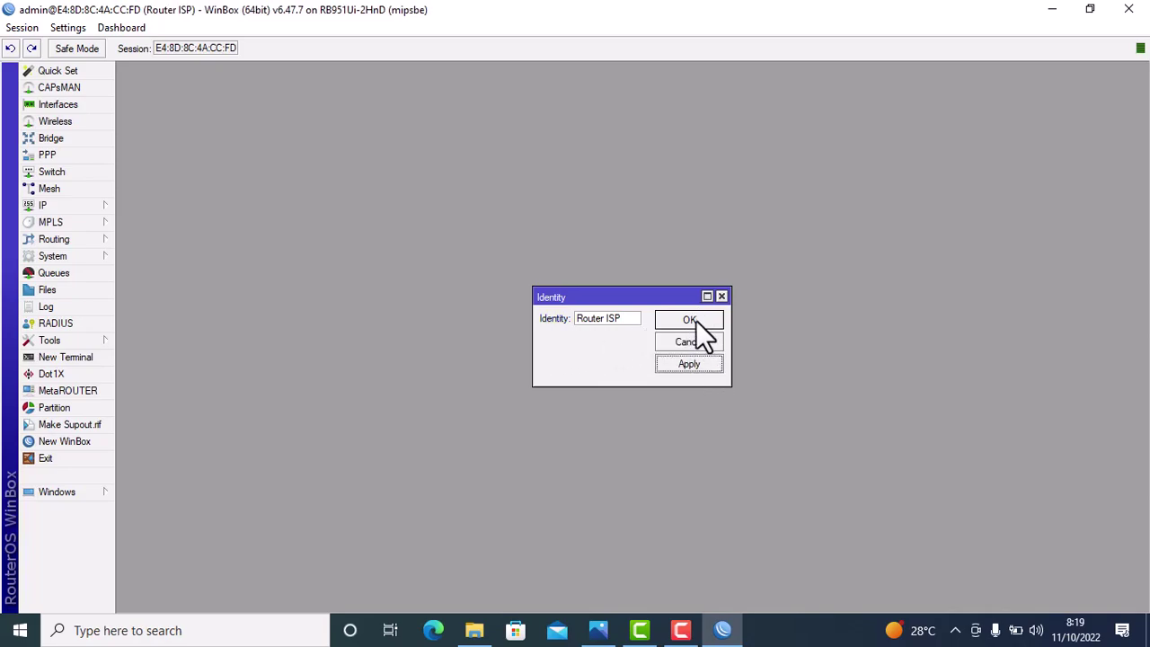
left_click(695, 320)
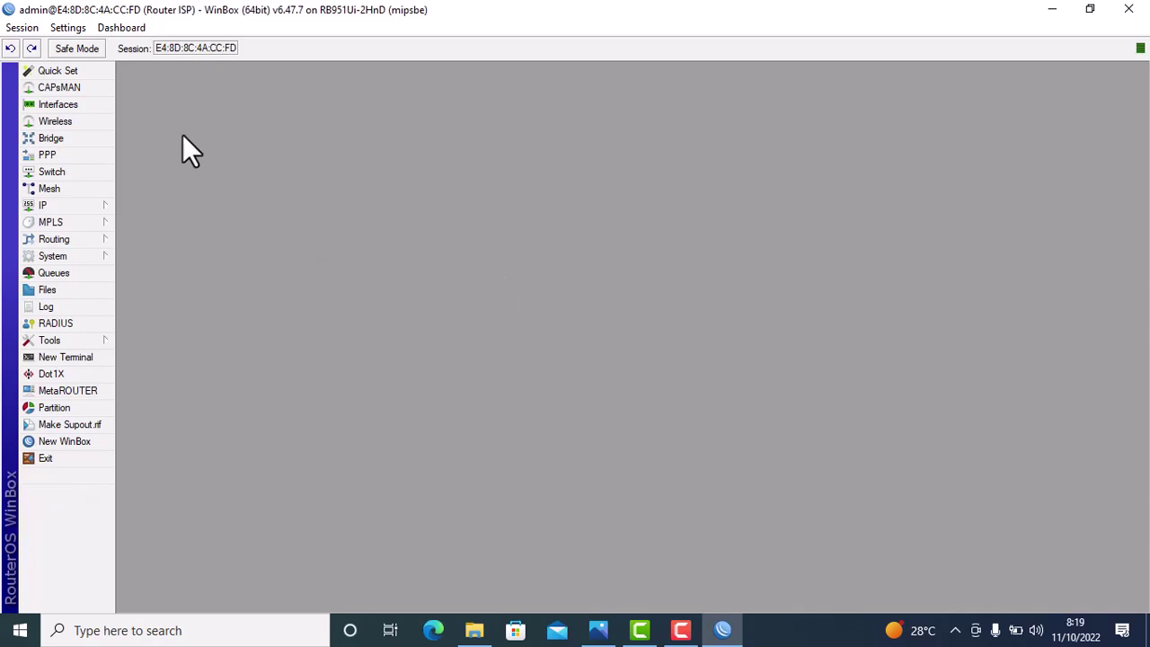
Step: Add a DHCP client on the ether1 interface for the router's internet connection
left_click(53, 209)
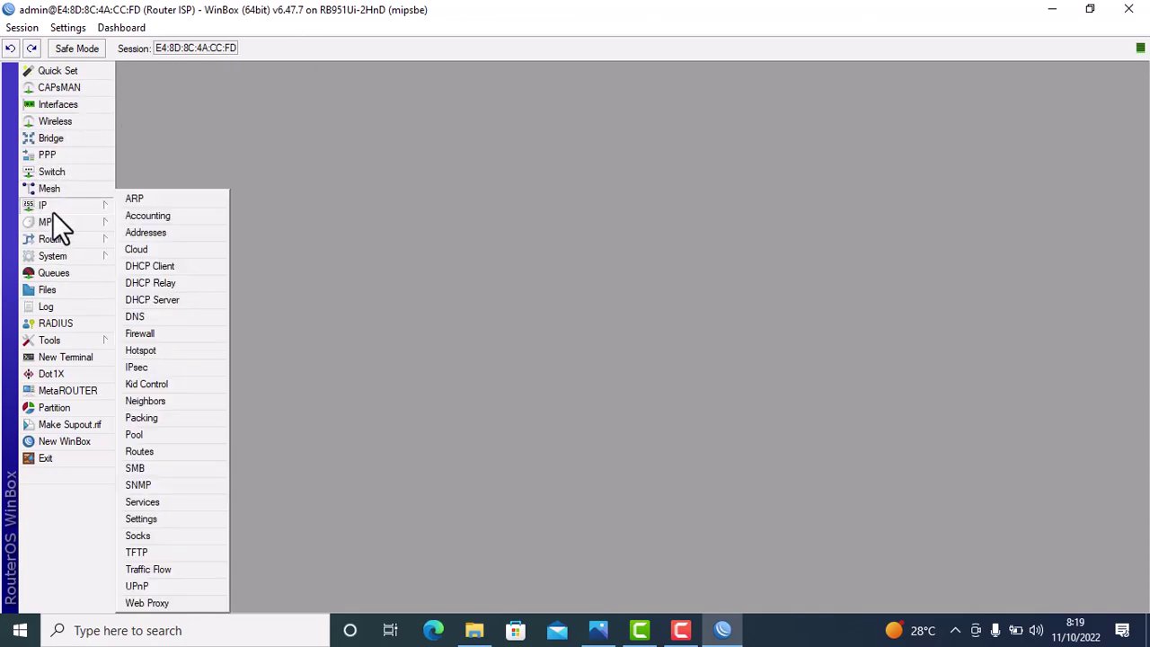
left_click(163, 266)
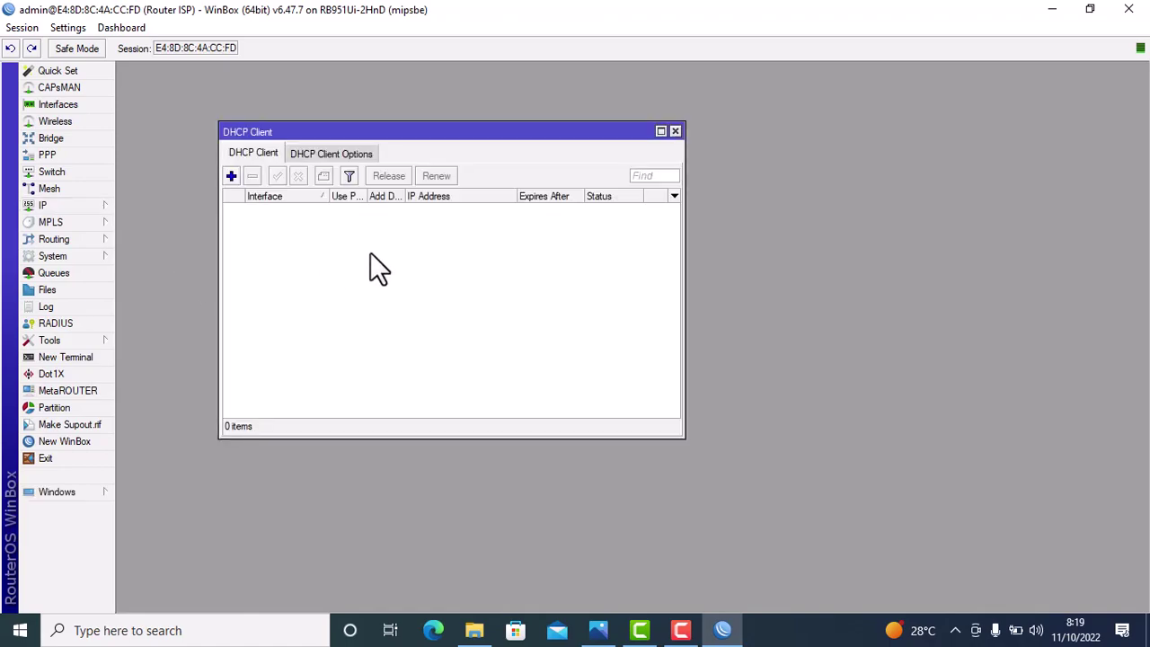
left_click(231, 176)
left_click(762, 281)
left_click(756, 236)
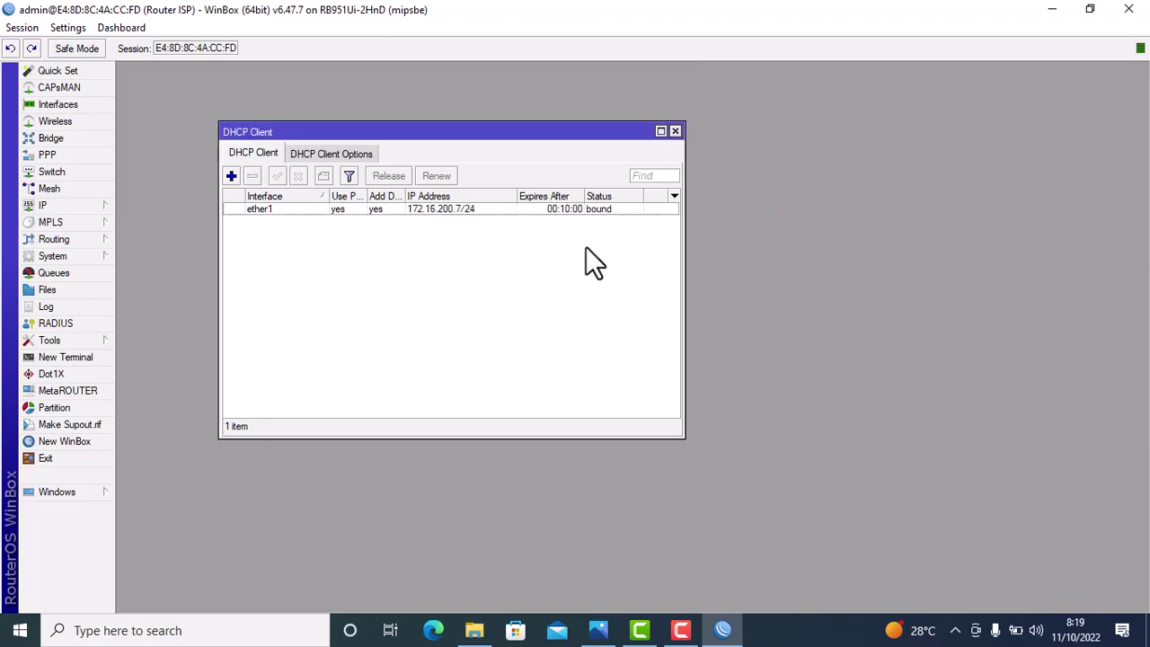
Step: Test the router's internet connection by pinging google.com from a new terminal, and close the terminal and the DHCP client list
left_click(61, 208)
left_click(81, 360)
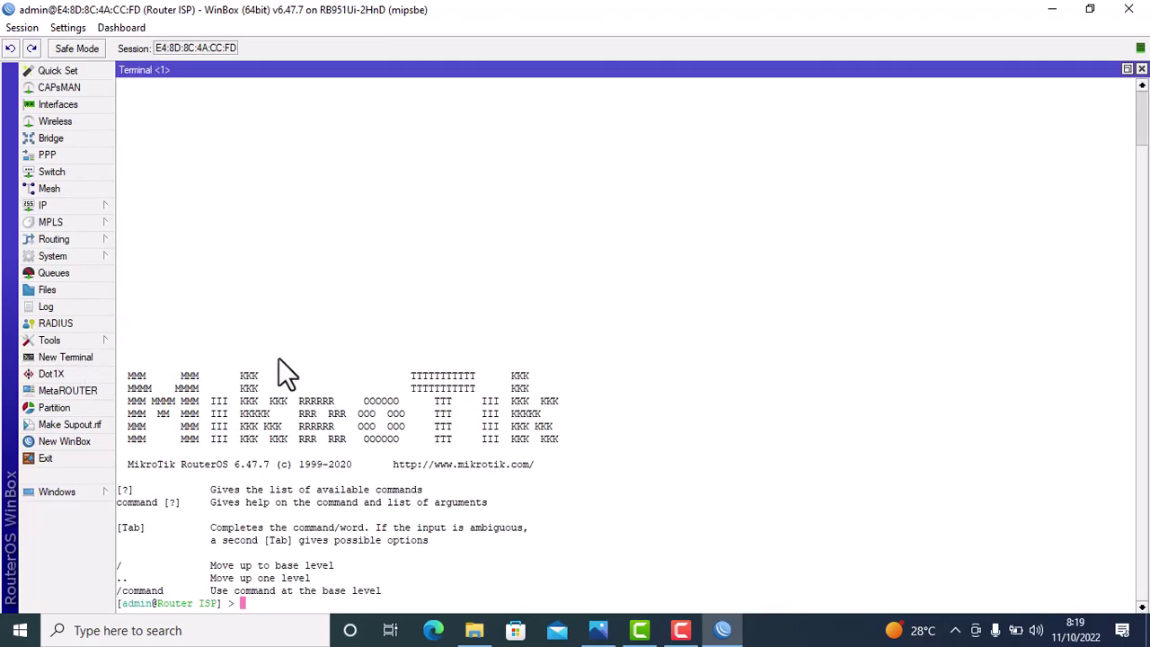
type("ping google.com")
key("Return")
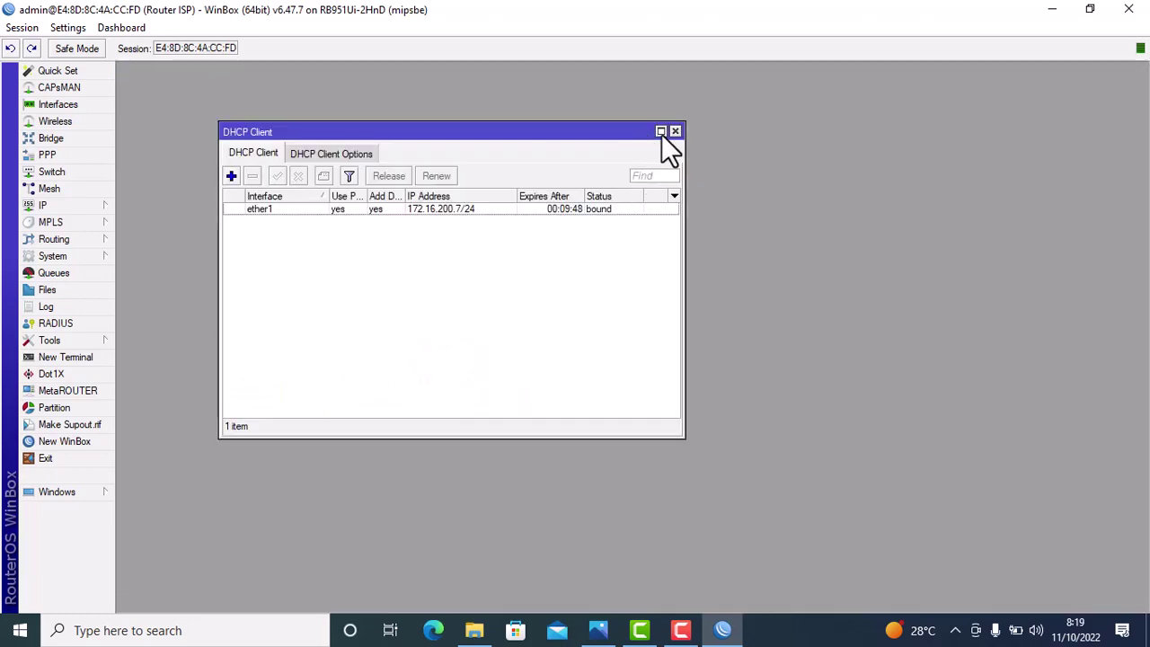
left_click(678, 131)
Step: Add a firewall NAT rule with chain srcnat, out interface ether1 and action masquerade
left_click(80, 204)
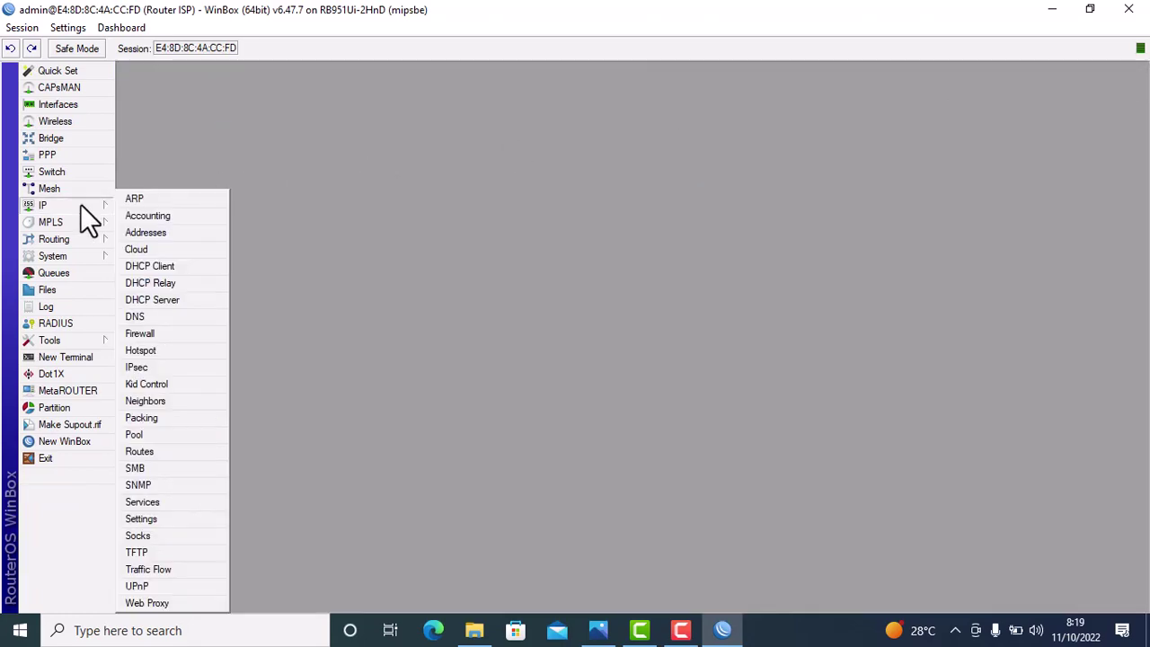
left_click(161, 334)
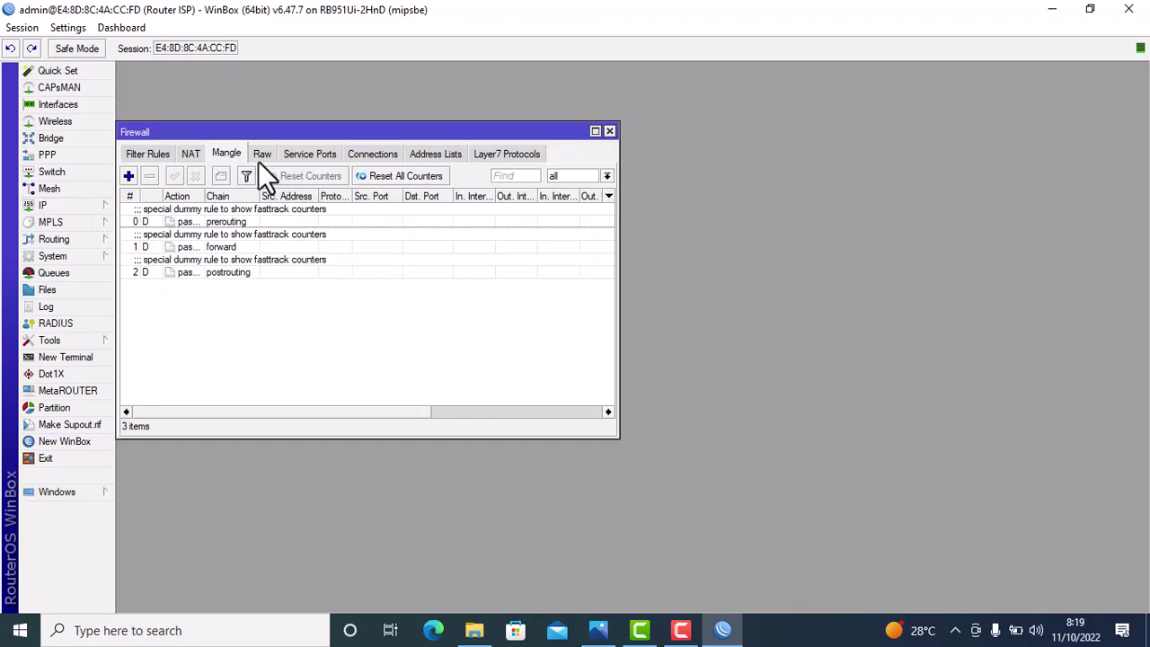
left_click(189, 155)
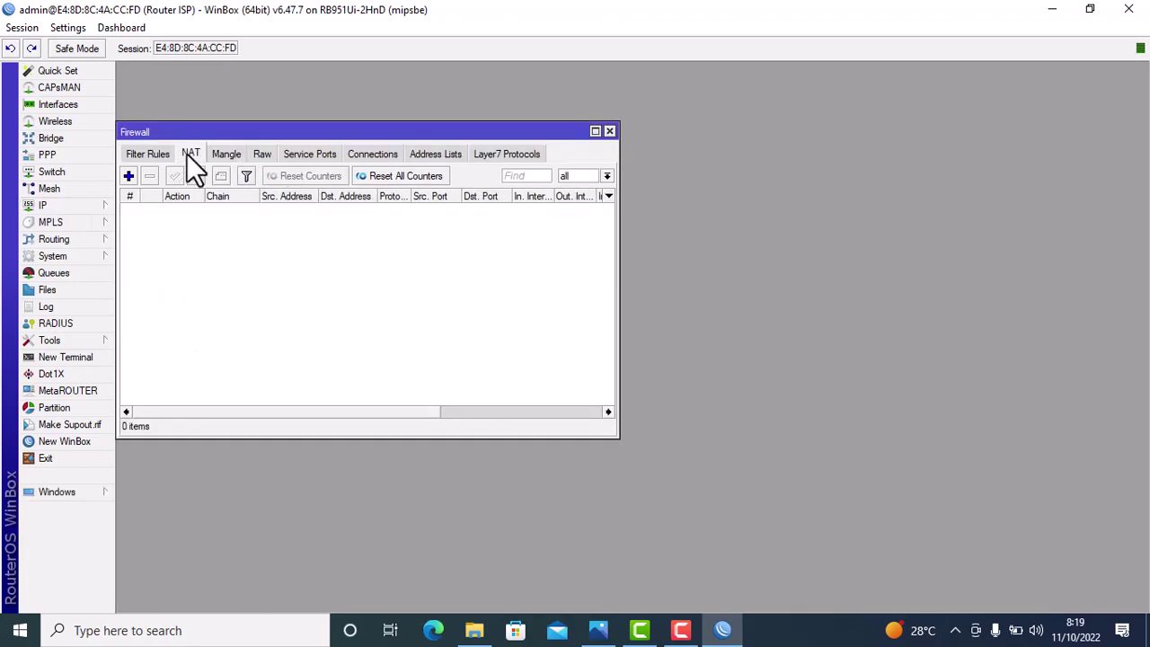
left_click(129, 176)
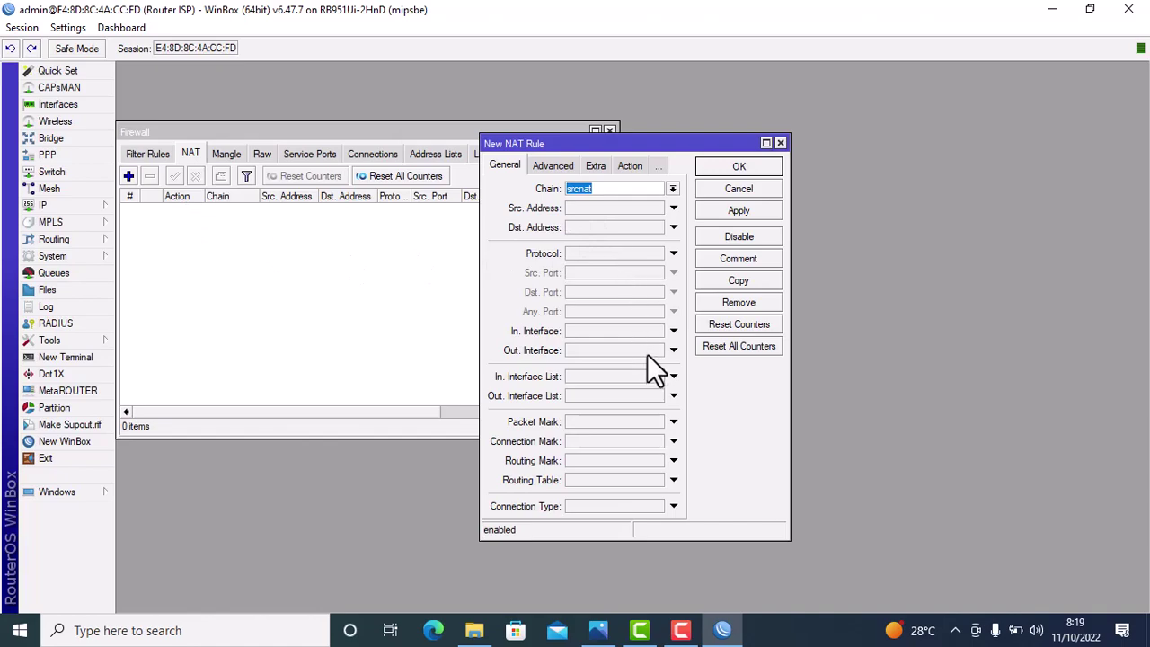
left_click(672, 350)
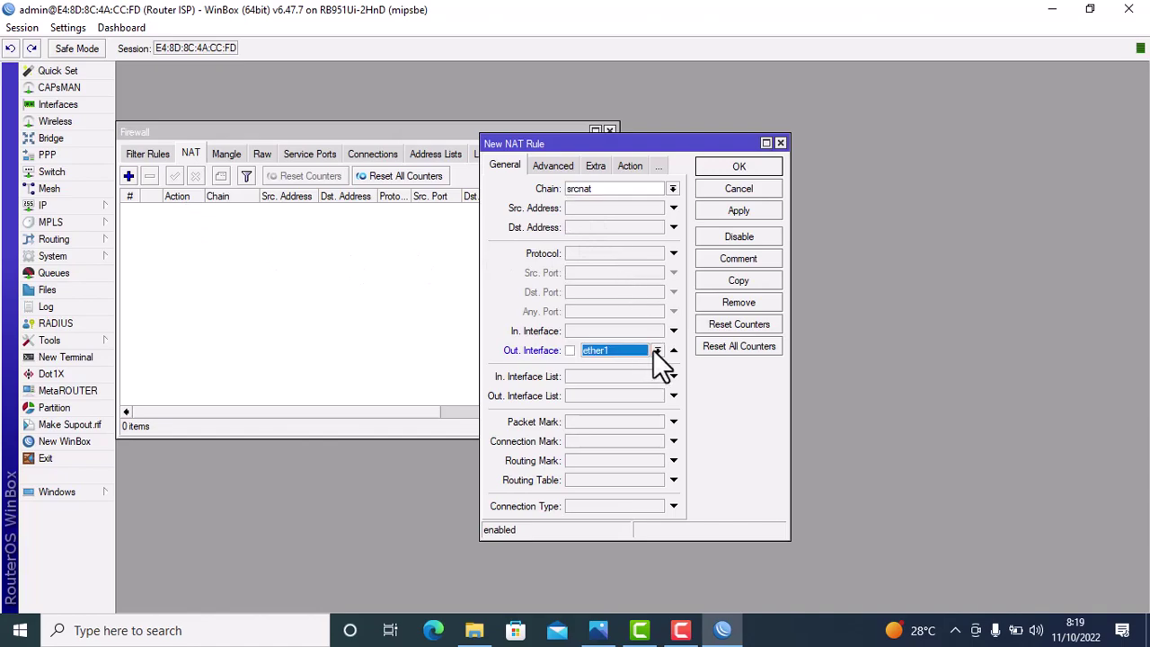
left_click(631, 166)
left_click(617, 189)
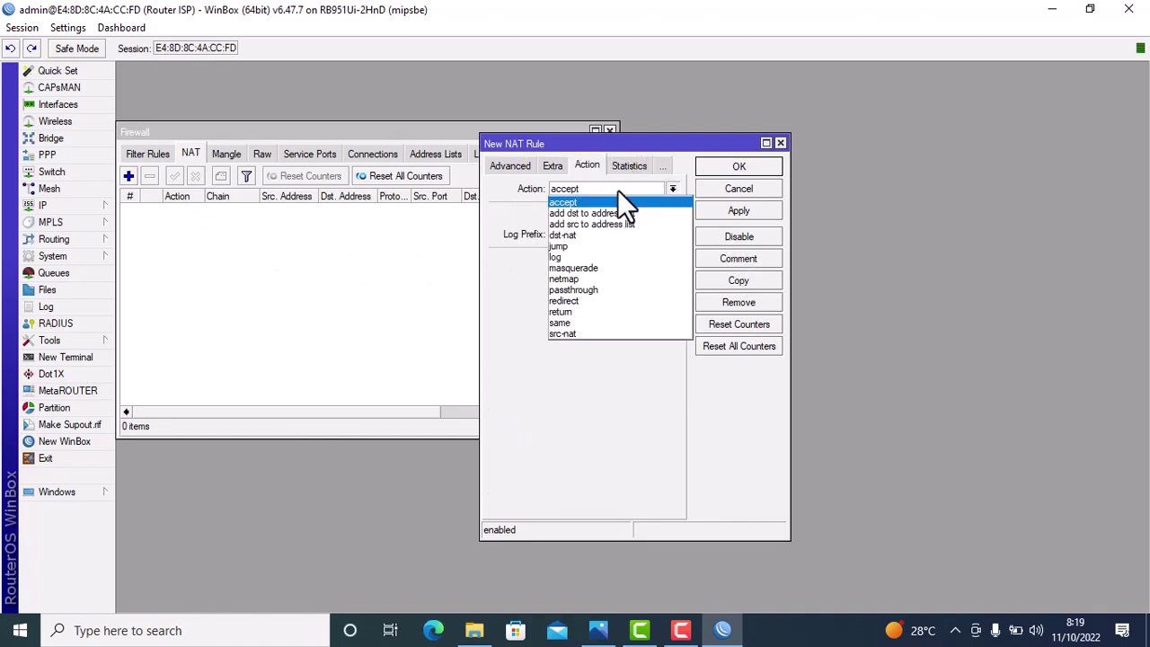
left_click(600, 269)
left_click(760, 208)
left_click(738, 166)
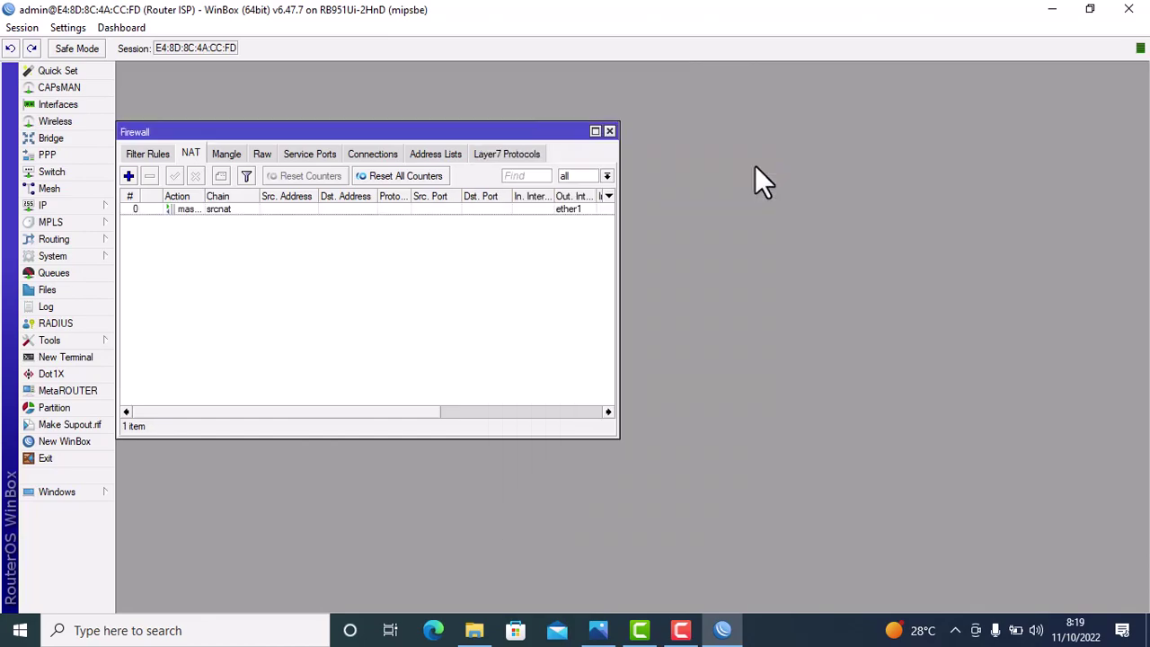
left_click(74, 211)
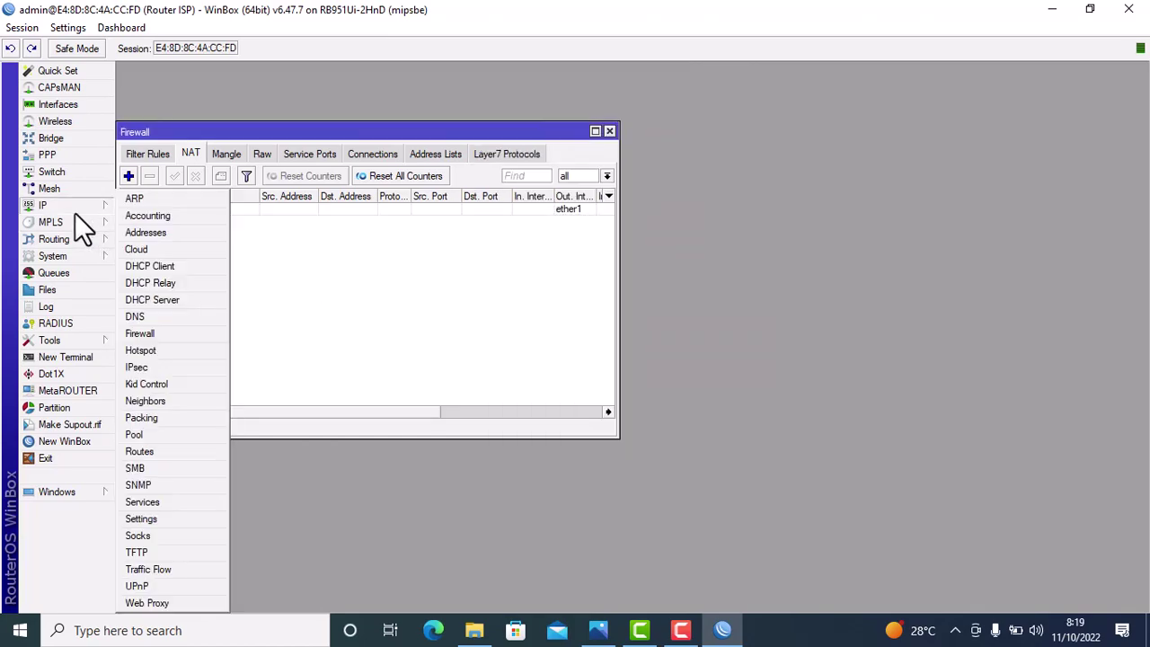
left_click(174, 228)
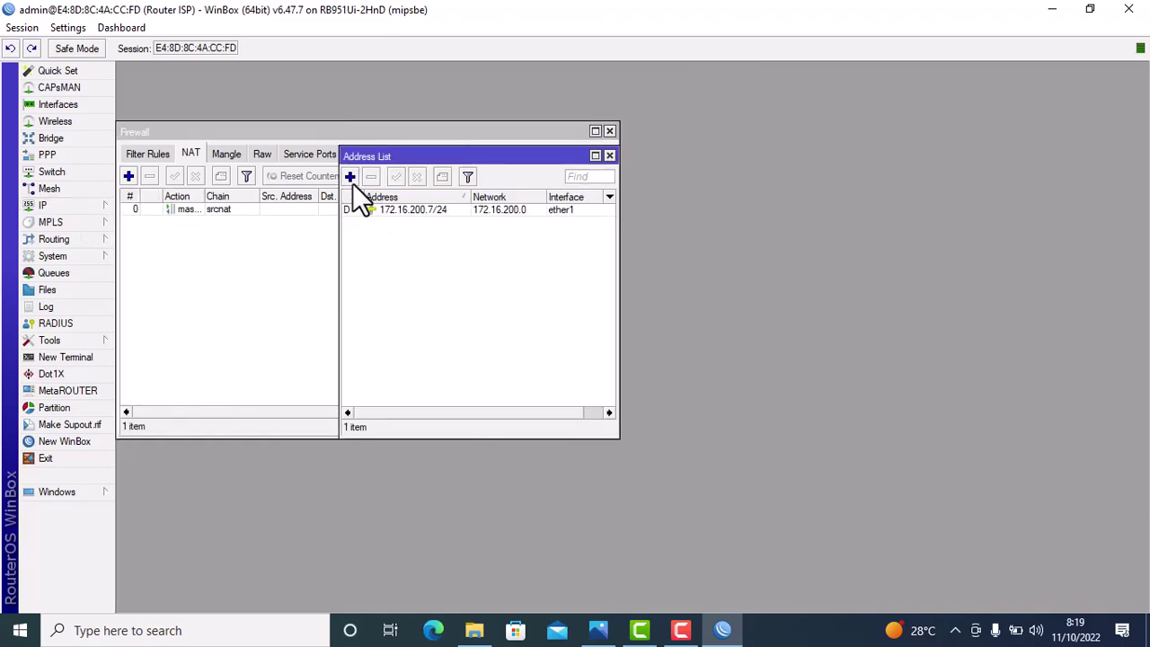
left_click(610, 156)
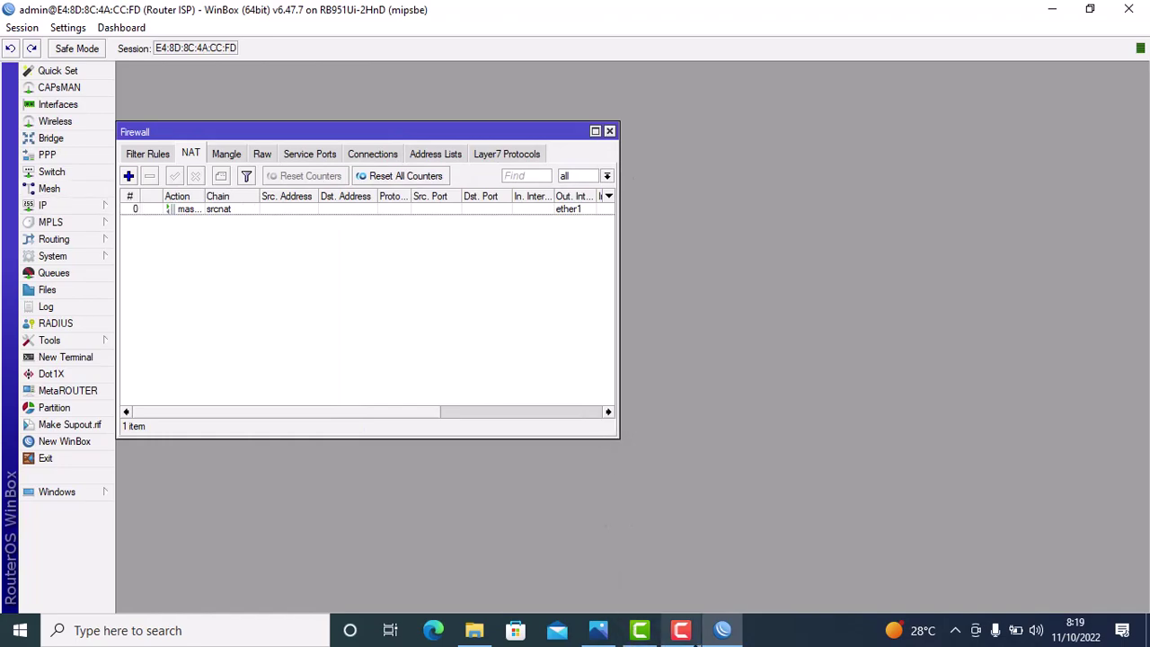
Step: Check the bridge plan in the PPPOE.png diagram and create a new bridge interface with default settings in WinBox
left_click(596, 628)
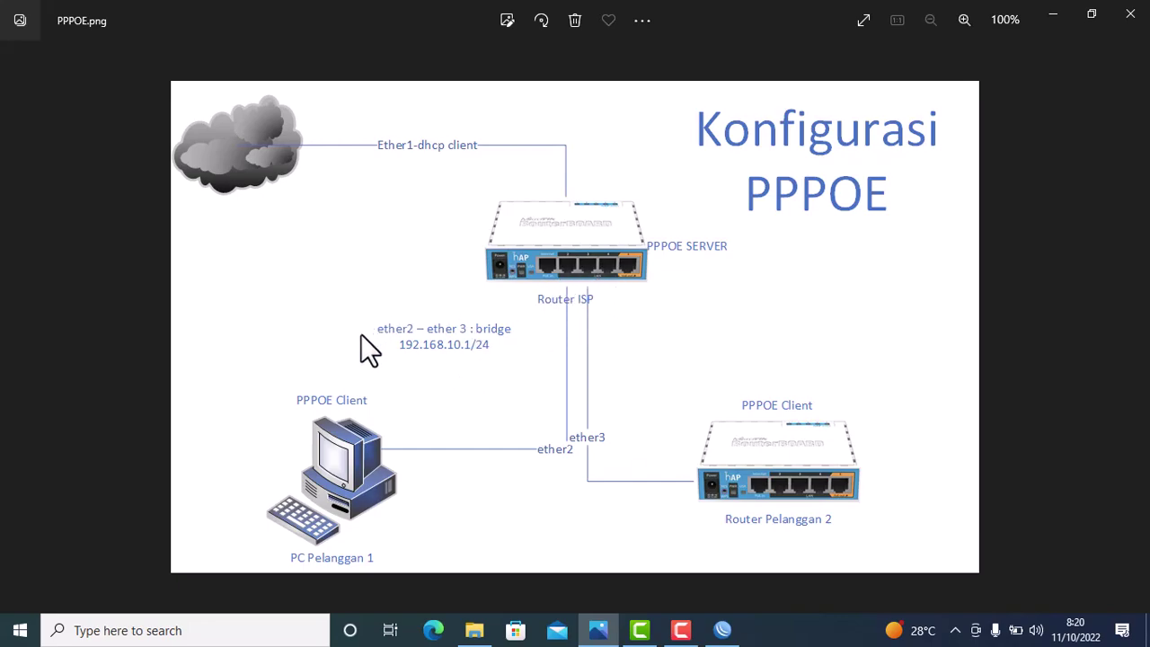
left_click(724, 629)
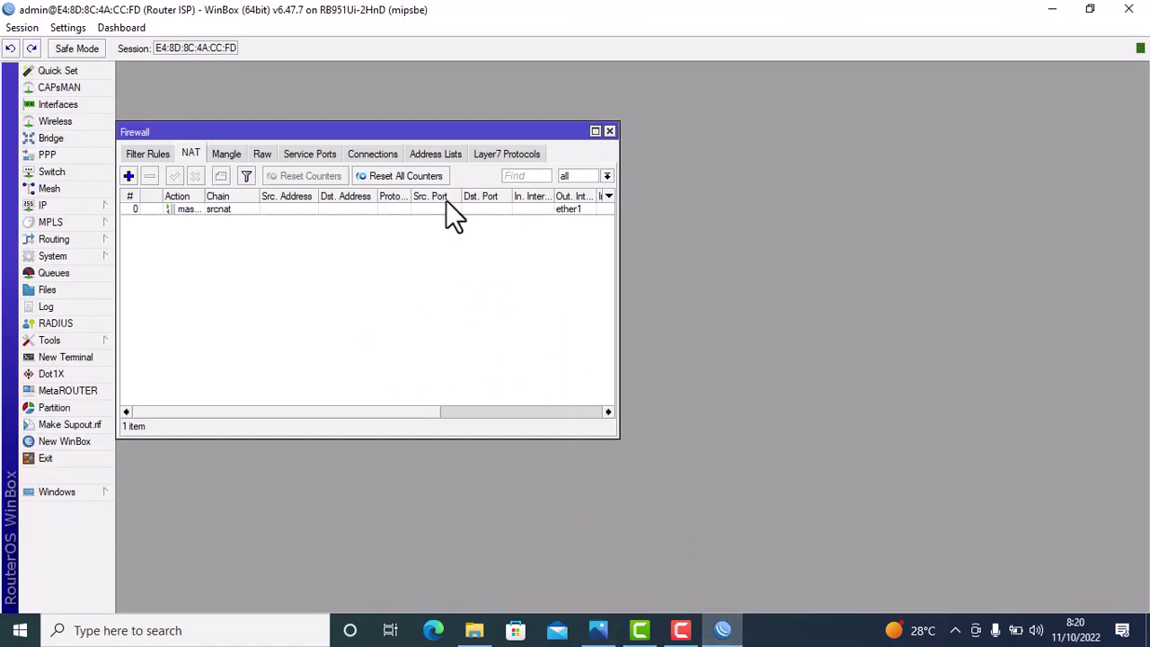
left_click(47, 137)
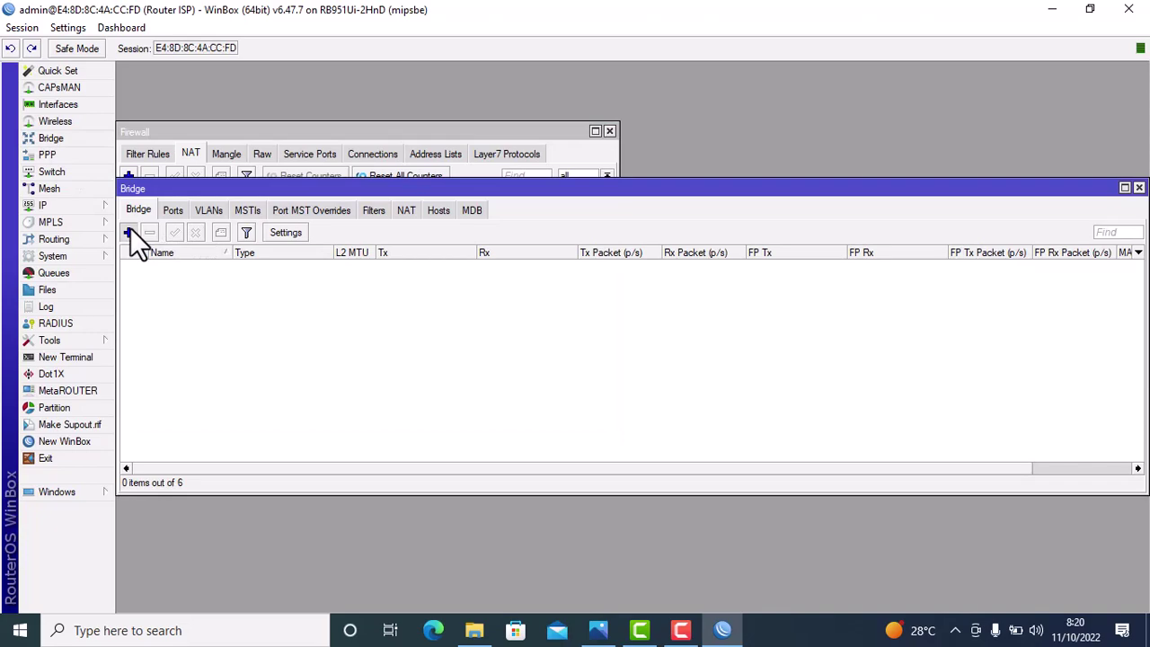
left_click(130, 231)
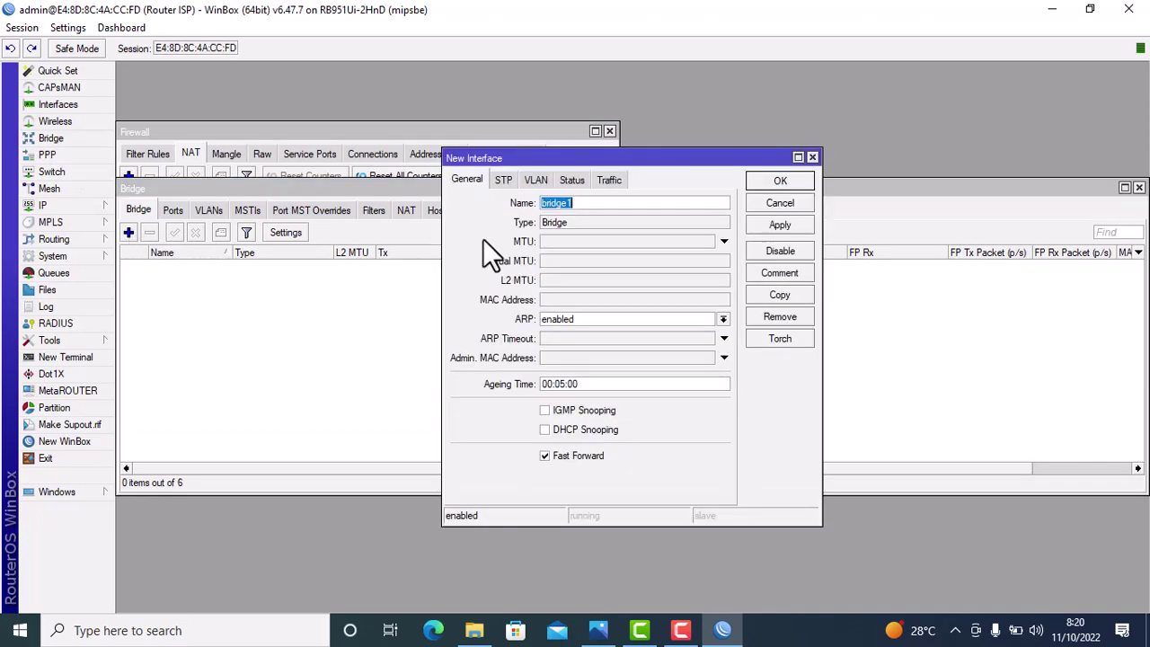
left_click(788, 220)
left_click(781, 180)
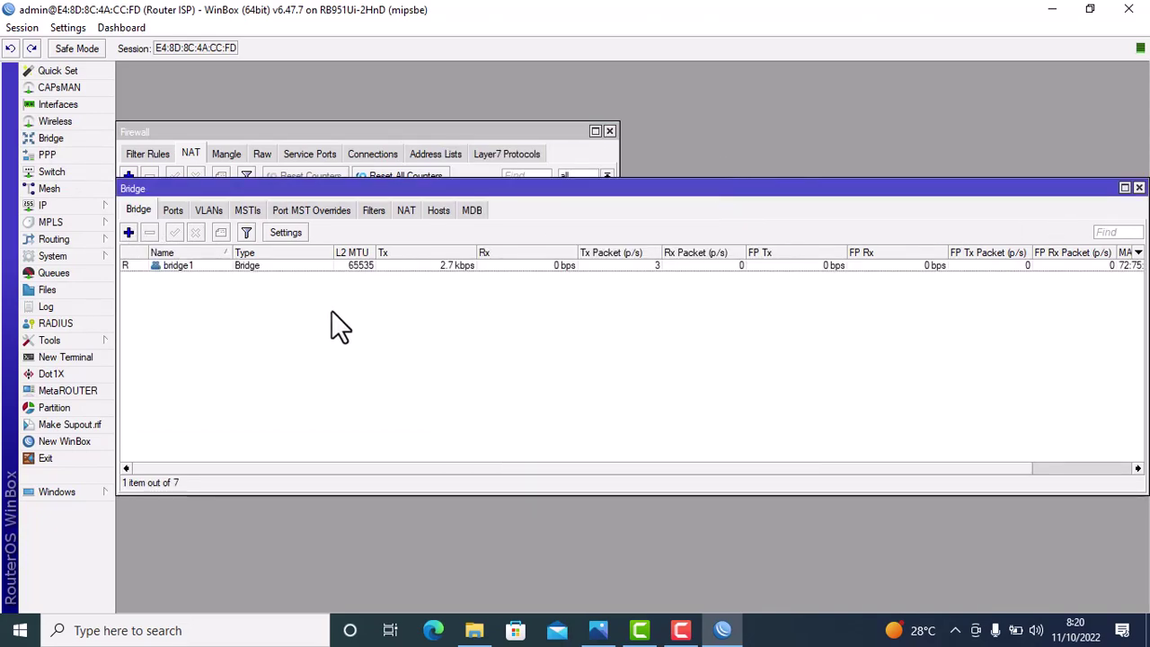
Step: Add the ether2 interface as a port of bridge1
left_click(171, 210)
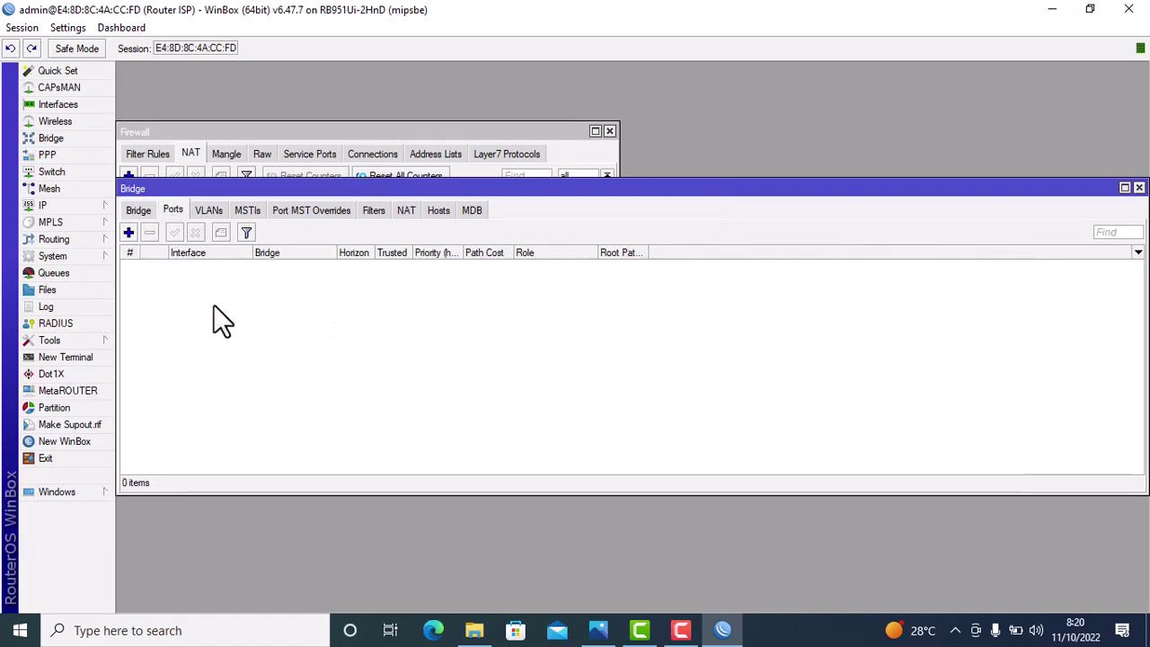
left_click(128, 233)
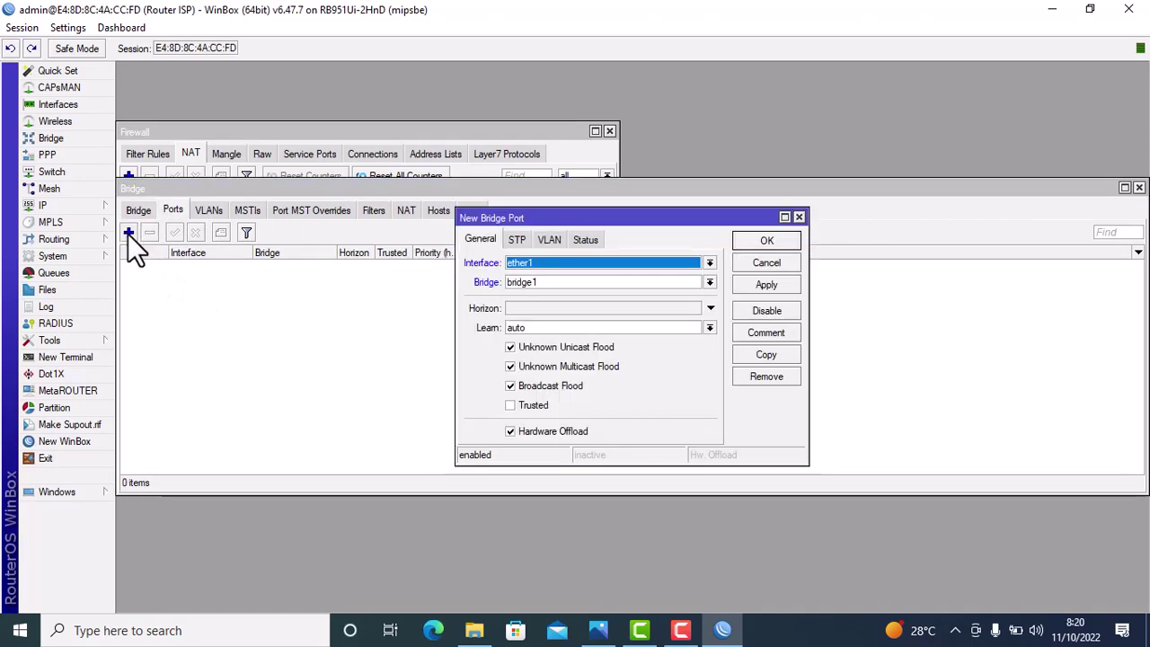
left_click(709, 263)
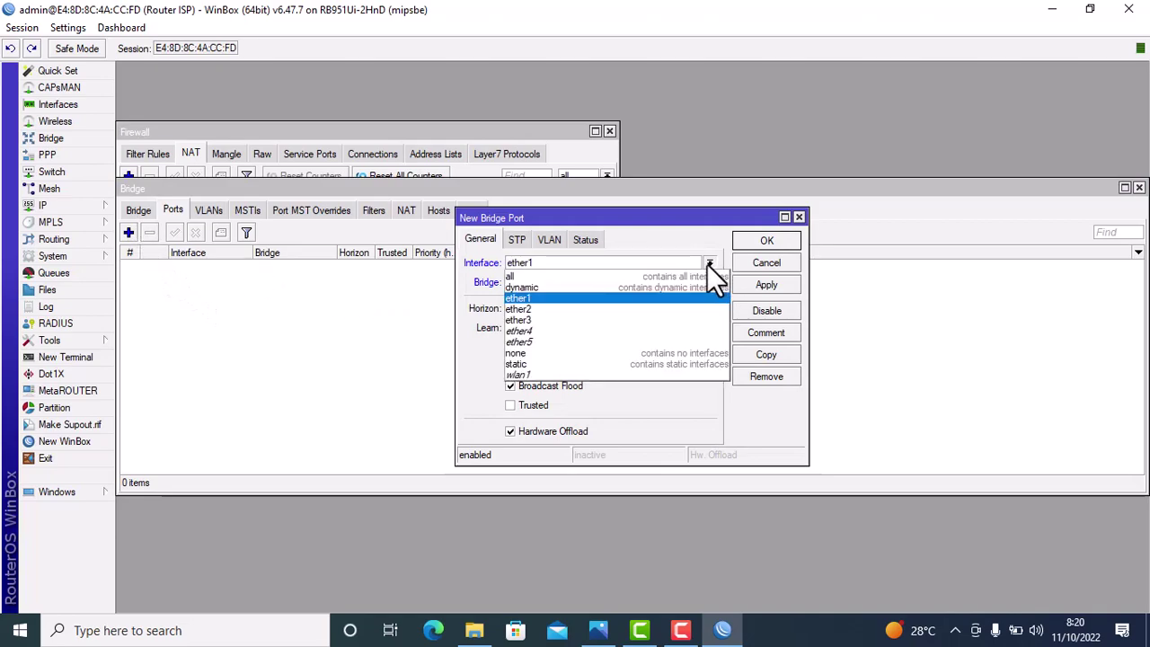
left_click(645, 308)
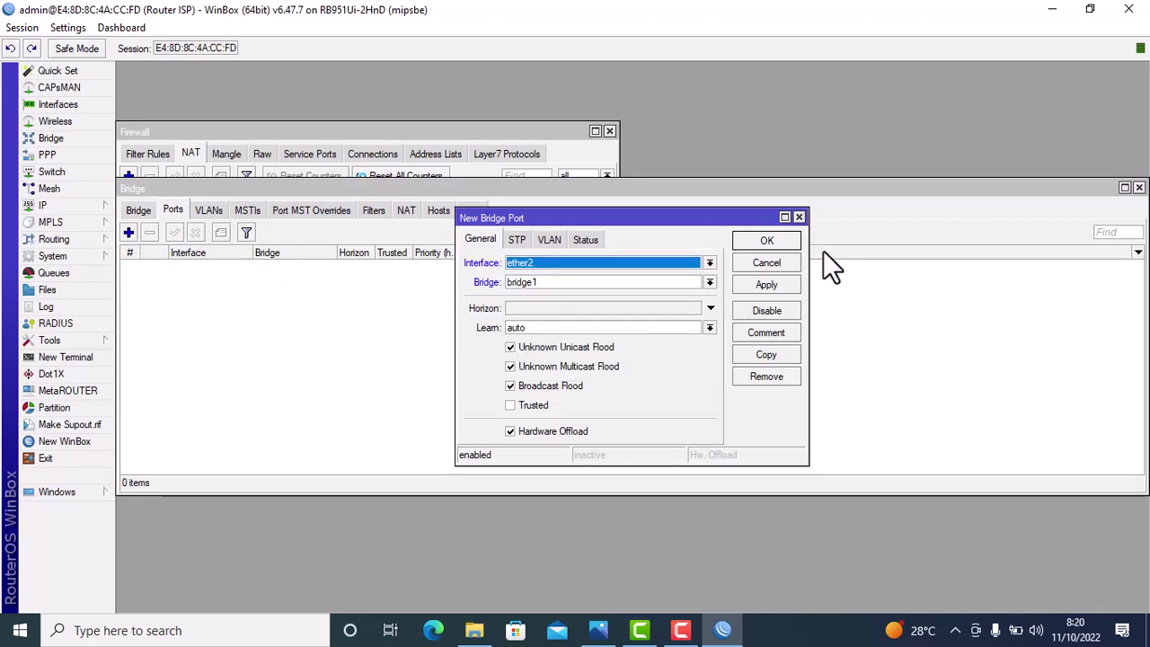
left_click(776, 282)
left_click(771, 241)
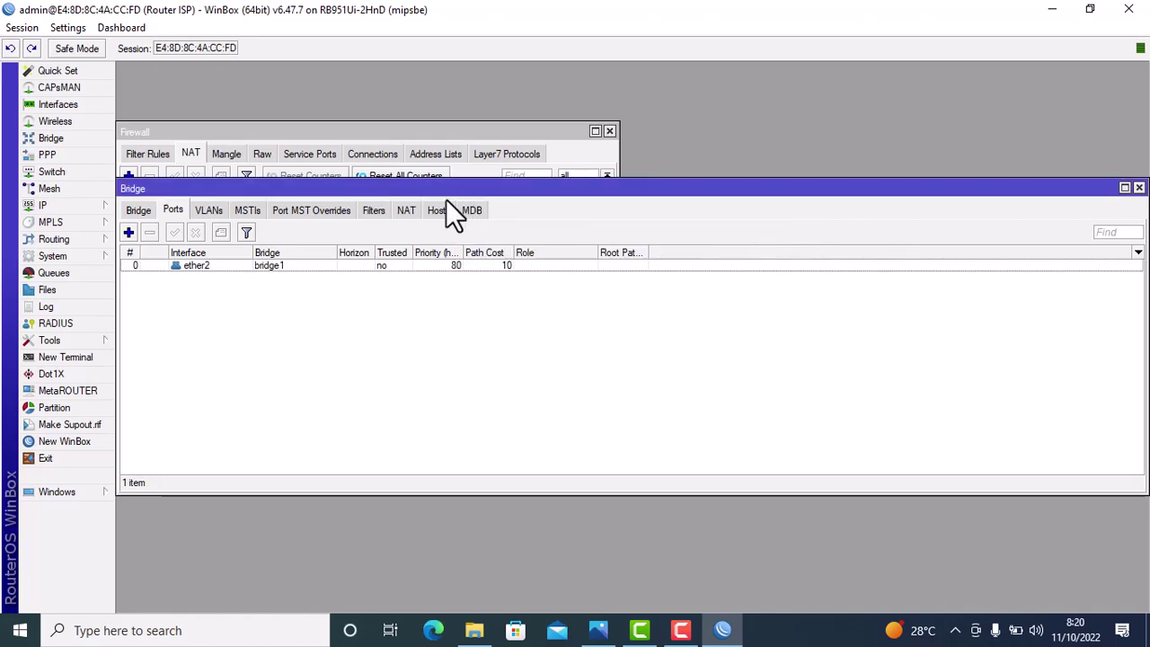
Step: Add the ether3 interface as a second port of bridge1
left_click(129, 232)
left_click(608, 259)
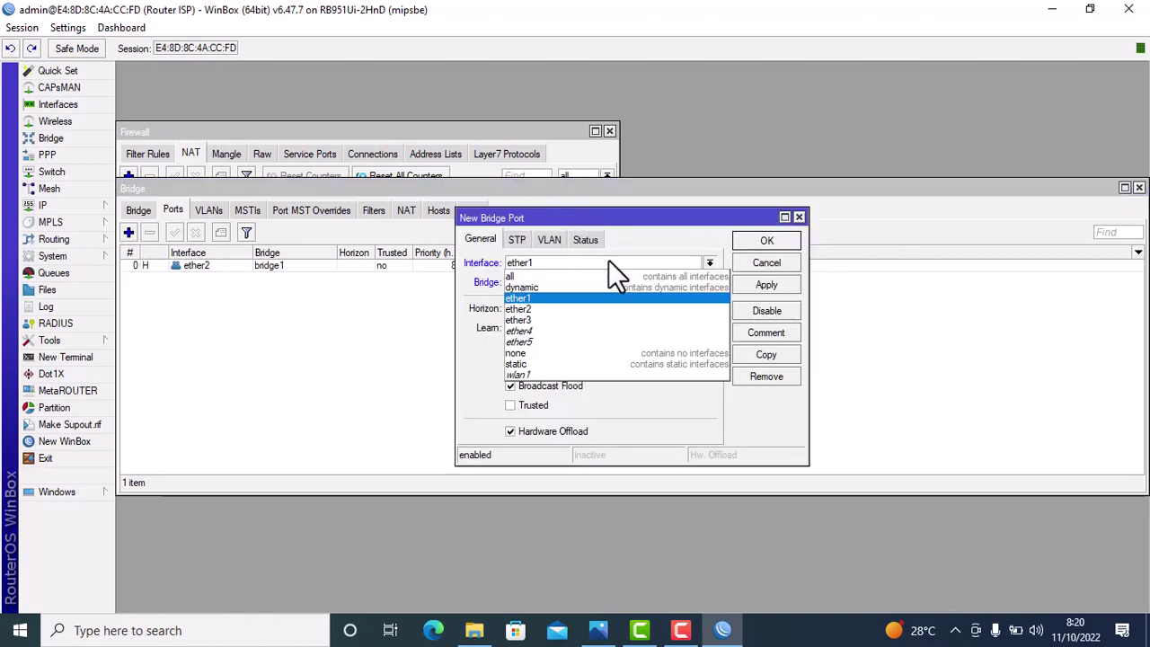
left_click(572, 319)
left_click(554, 283)
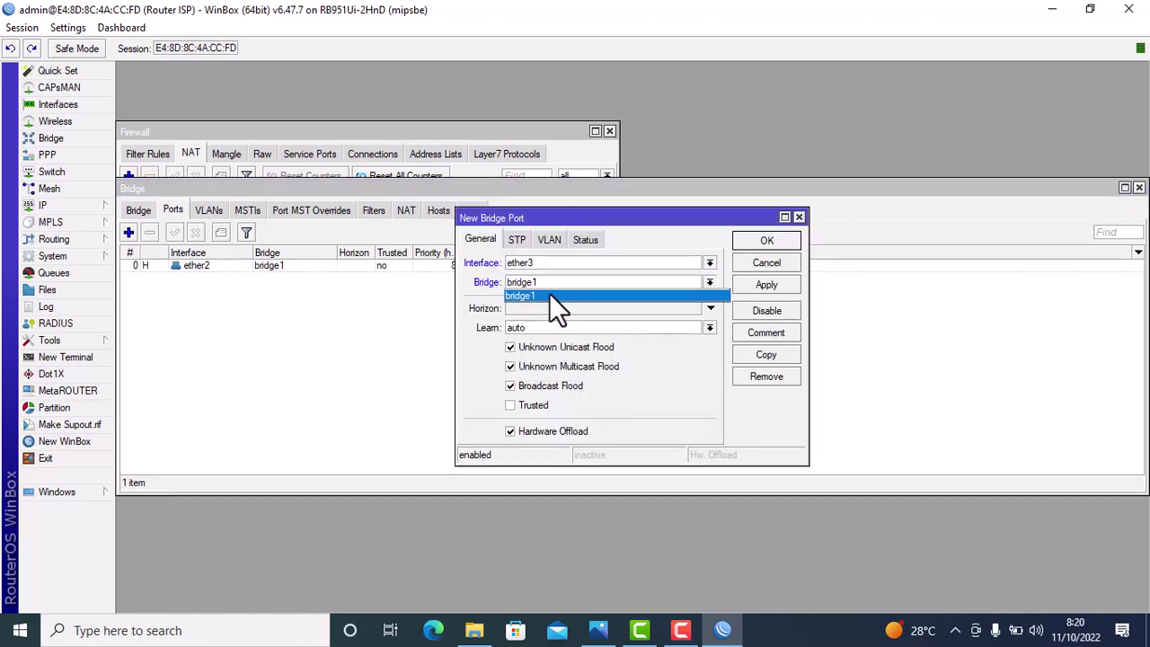
left_click(531, 295)
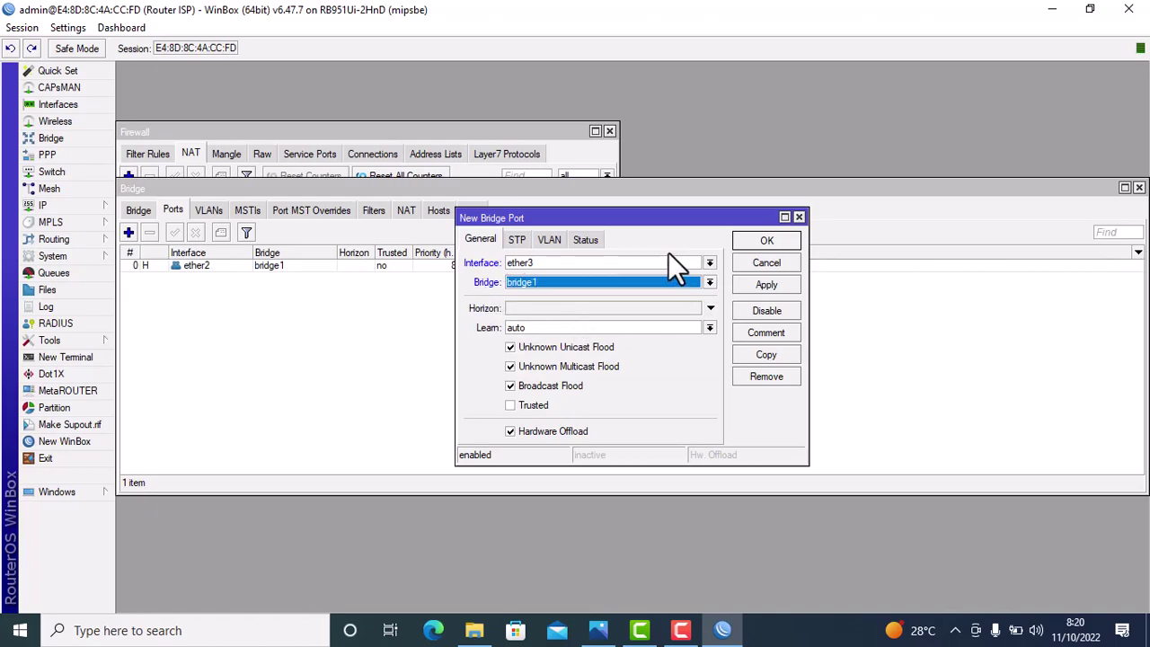
left_click(783, 289)
left_click(777, 237)
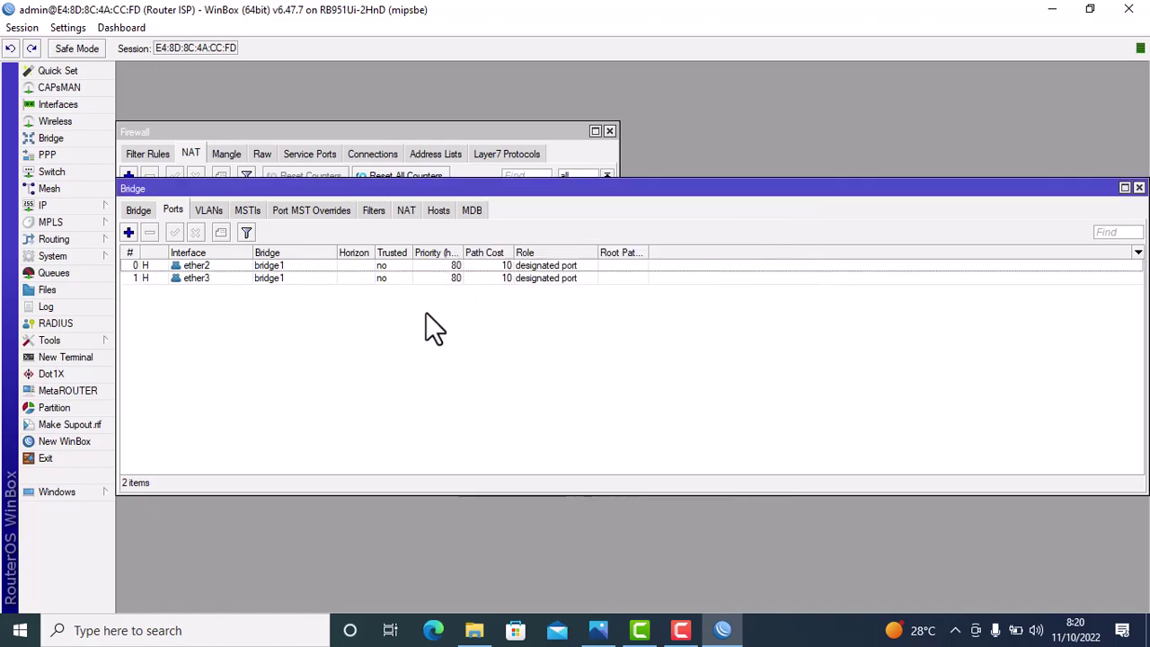
Step: Start a new IP address entry and assign it to the bridge1 interface
left_click(75, 107)
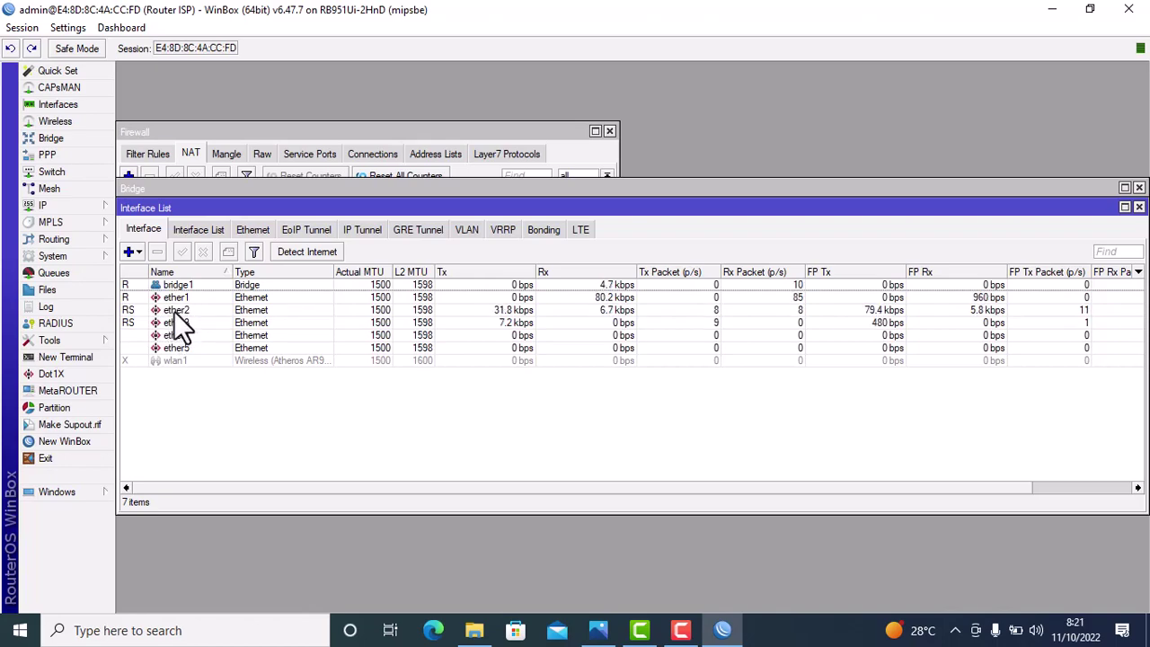
left_click(42, 207)
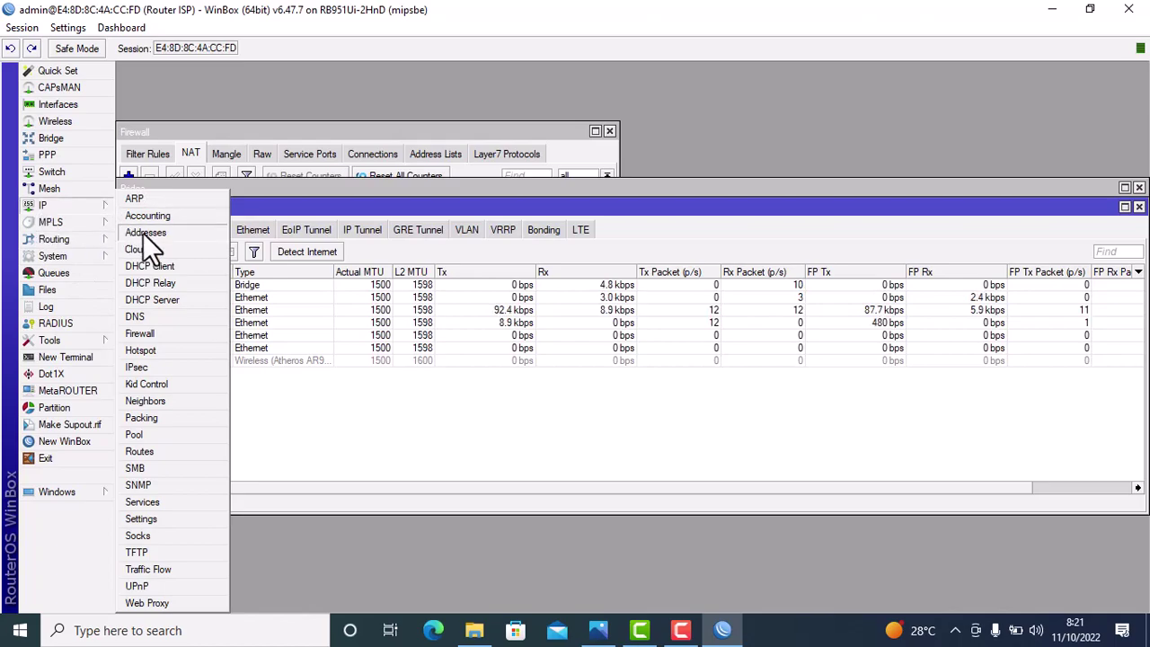
left_click(142, 233)
left_click(350, 178)
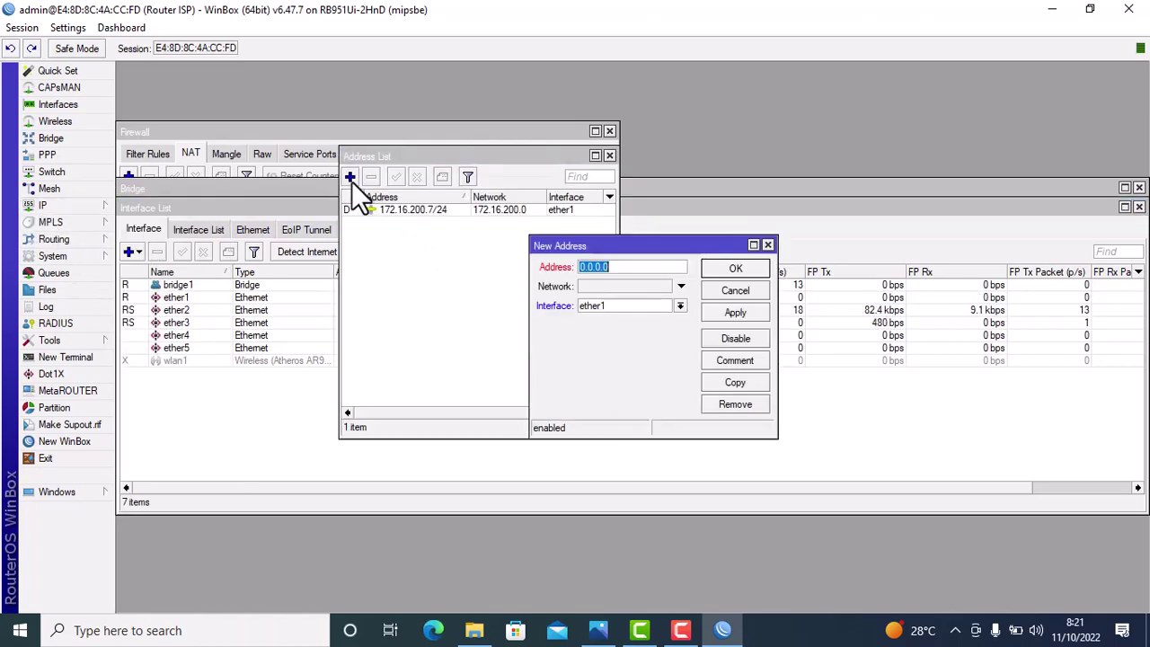
left_click(682, 307)
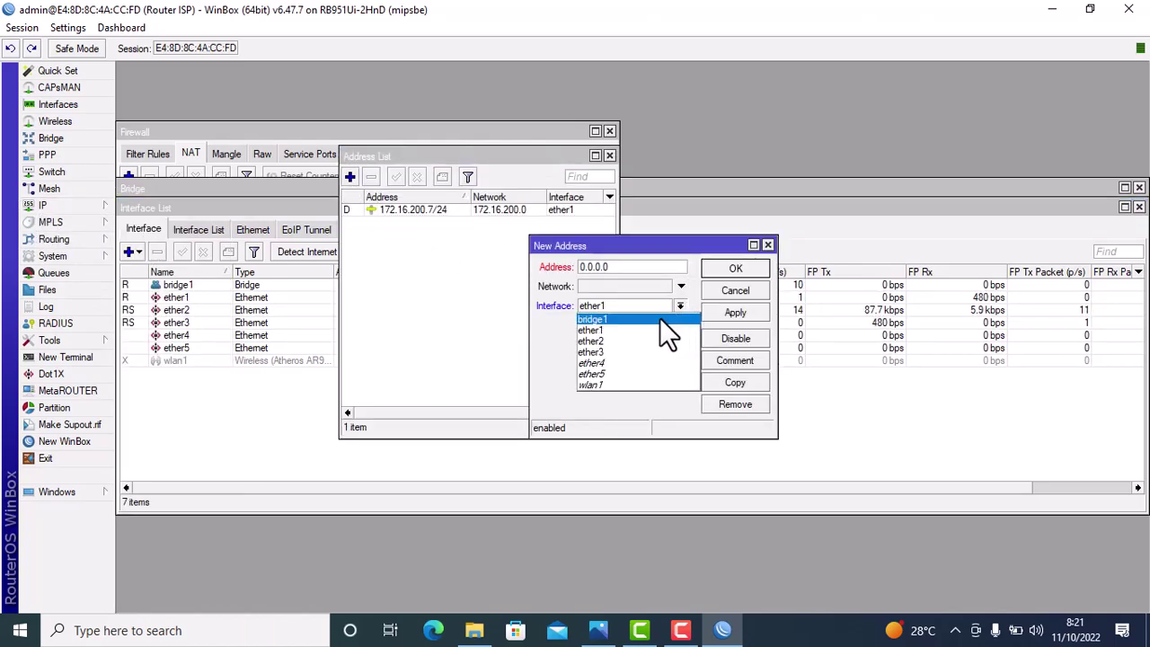
left_click(659, 320)
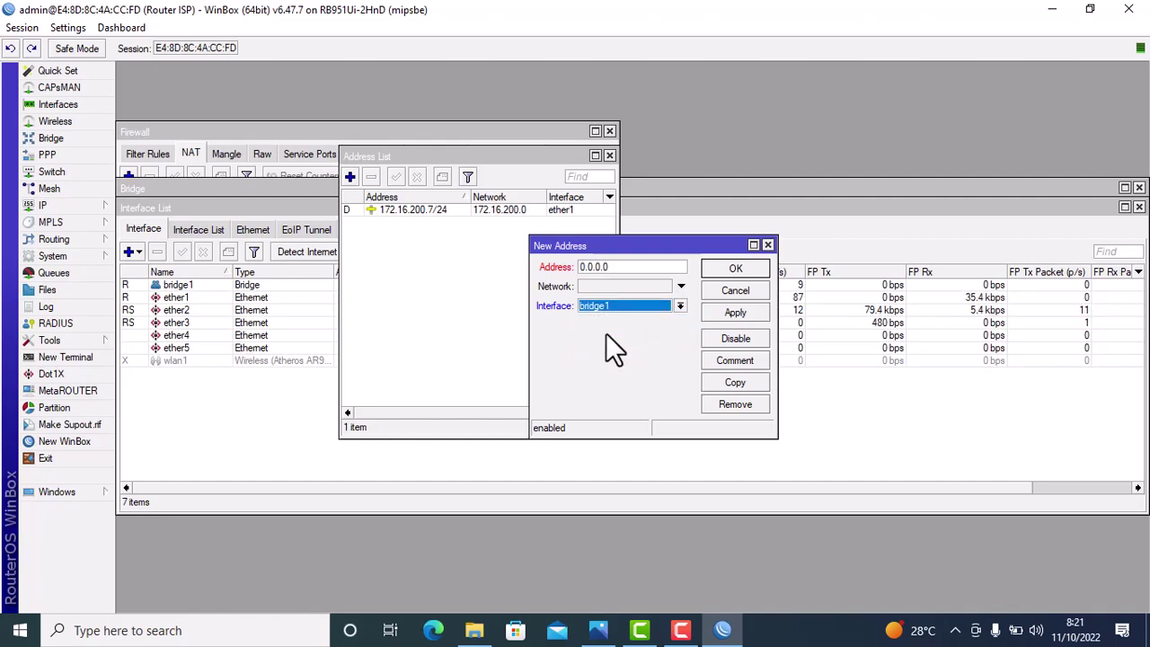
Step: Check the bridge address in the PPPOE.png diagram, then set the new entry's address to 192.168.10.1/24 on bridge1 in WinBox and save it
left_click(598, 629)
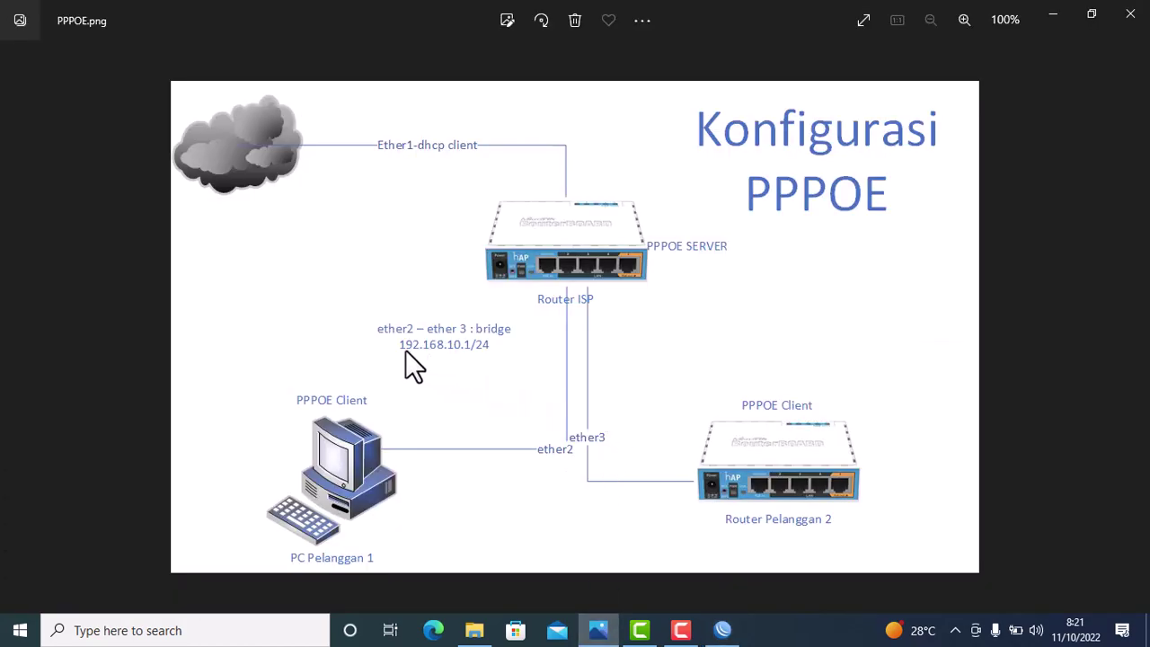
left_click(598, 626)
type("192")
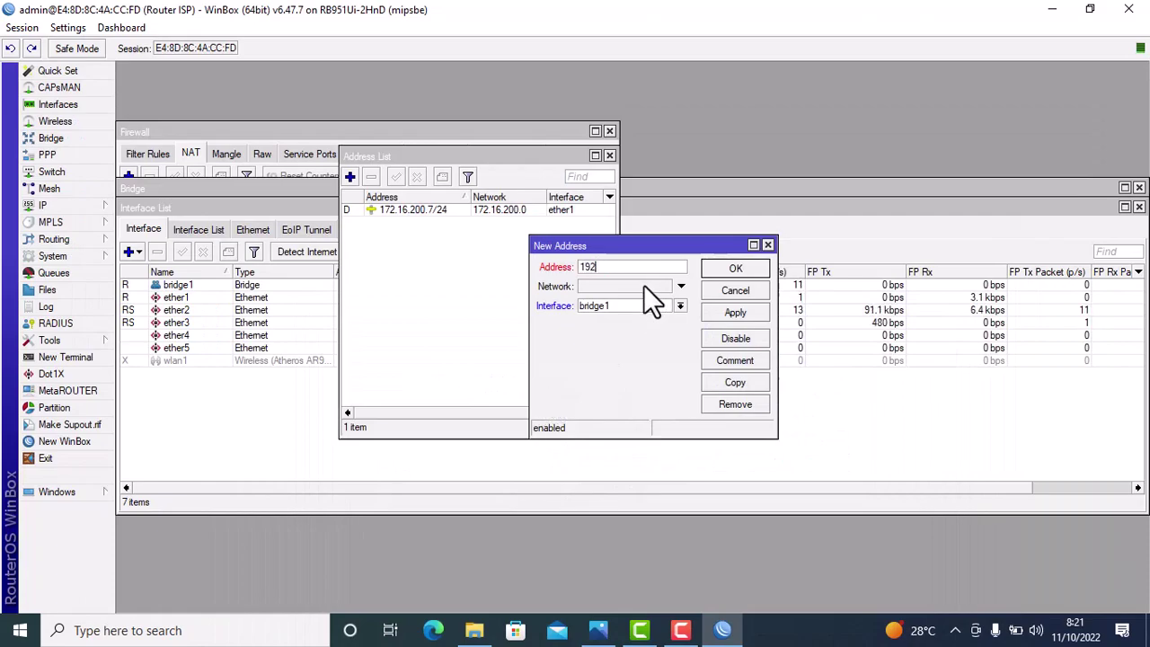
type(".168.10.1/24")
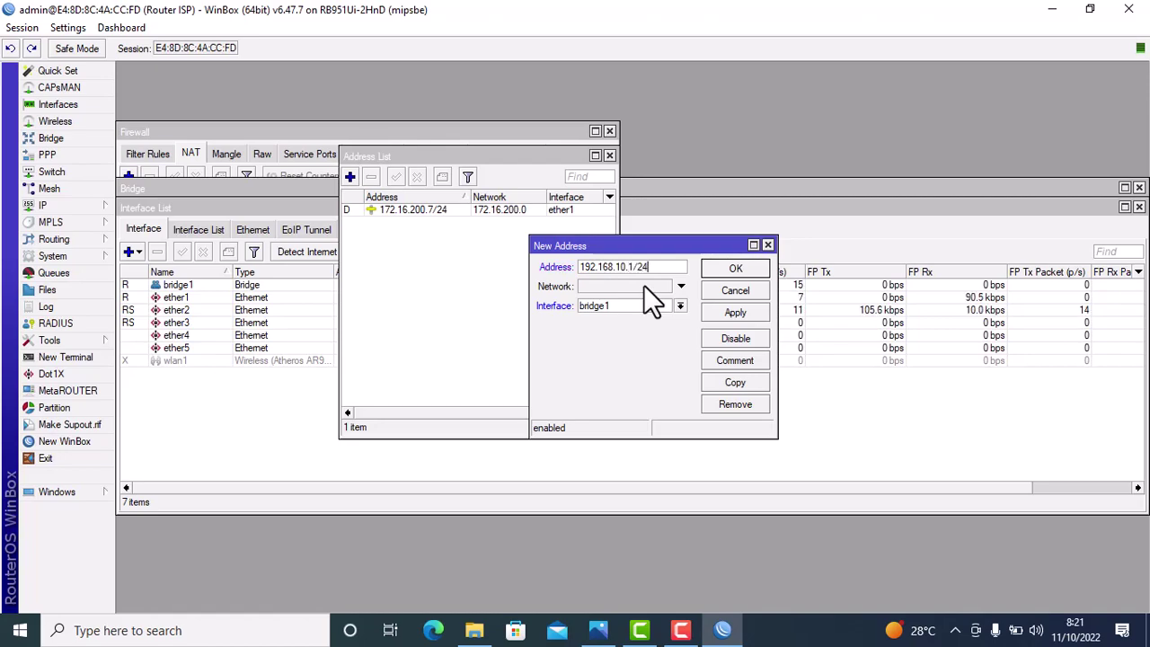
left_click(630, 304)
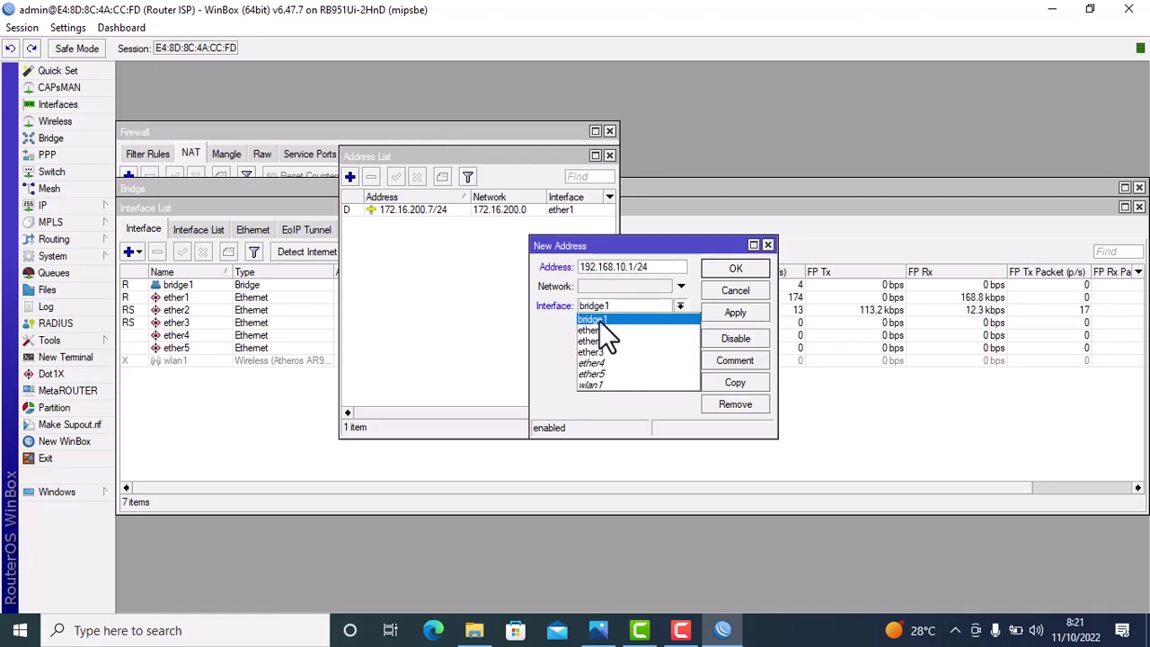
left_click(599, 320)
left_click(731, 314)
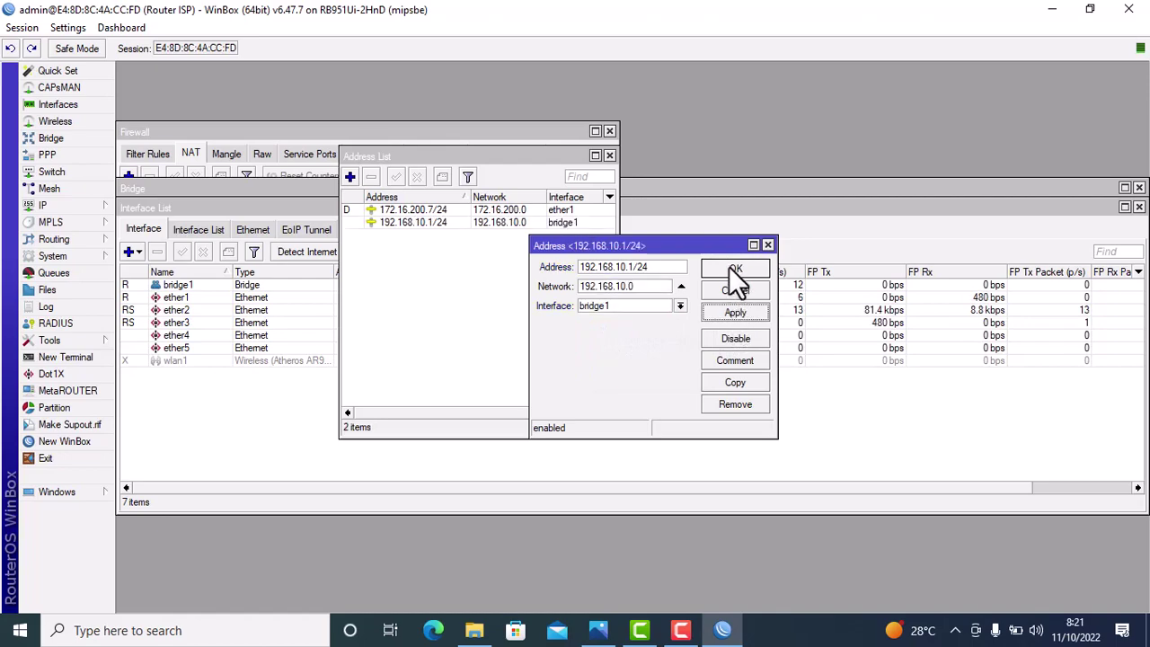
left_click(729, 266)
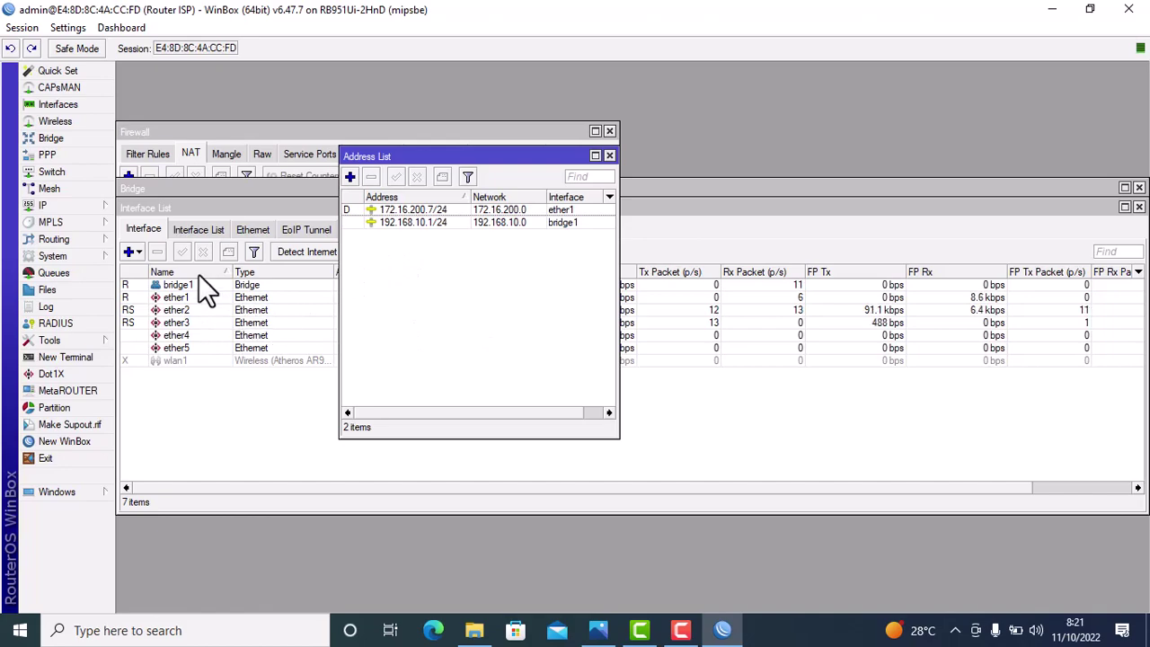
Step: Start the DHCP server setup and choose bridge1 as the server interface
left_click(82, 206)
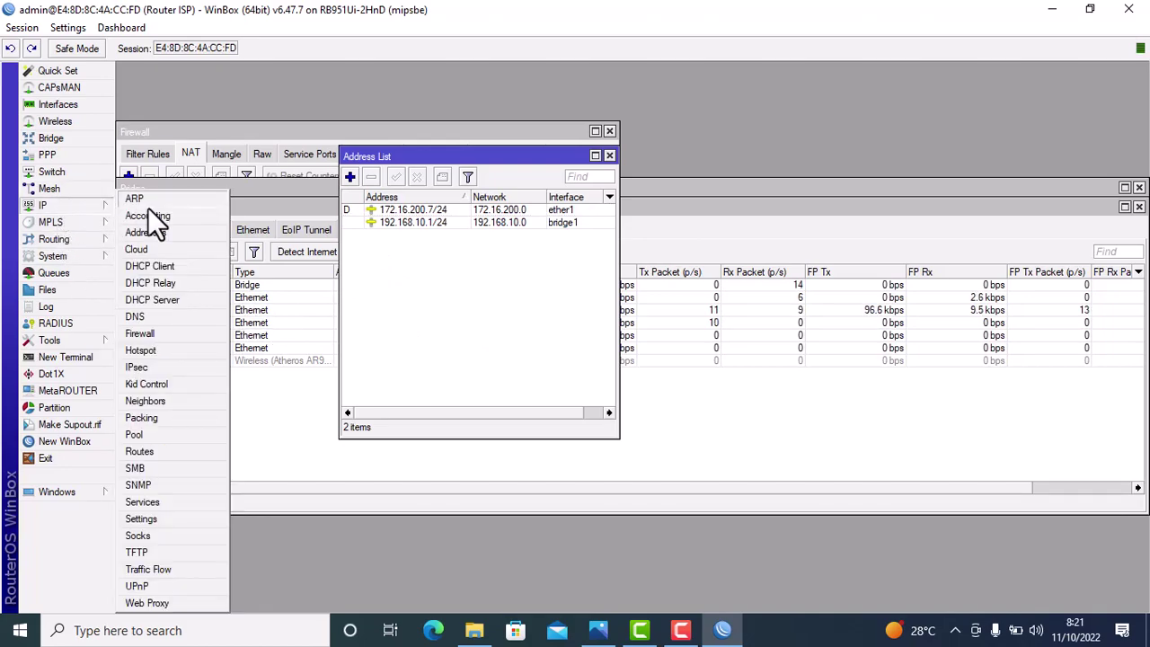
left_click(173, 300)
left_click(629, 326)
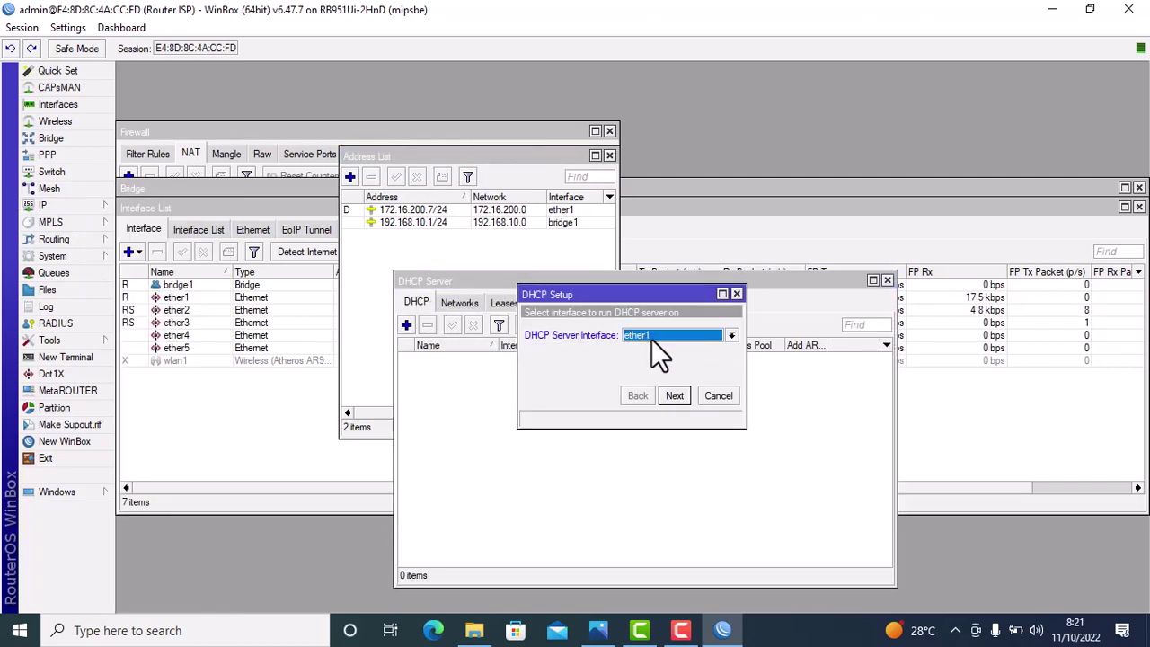
left_click(651, 337)
left_click(651, 349)
Step: Complete the DHCP server setup with its default values and 00:10:00 lease time, then close the DHCP server and address lists
left_click(682, 397)
left_click(680, 398)
left_click(680, 398)
left_click(679, 398)
left_click(680, 398)
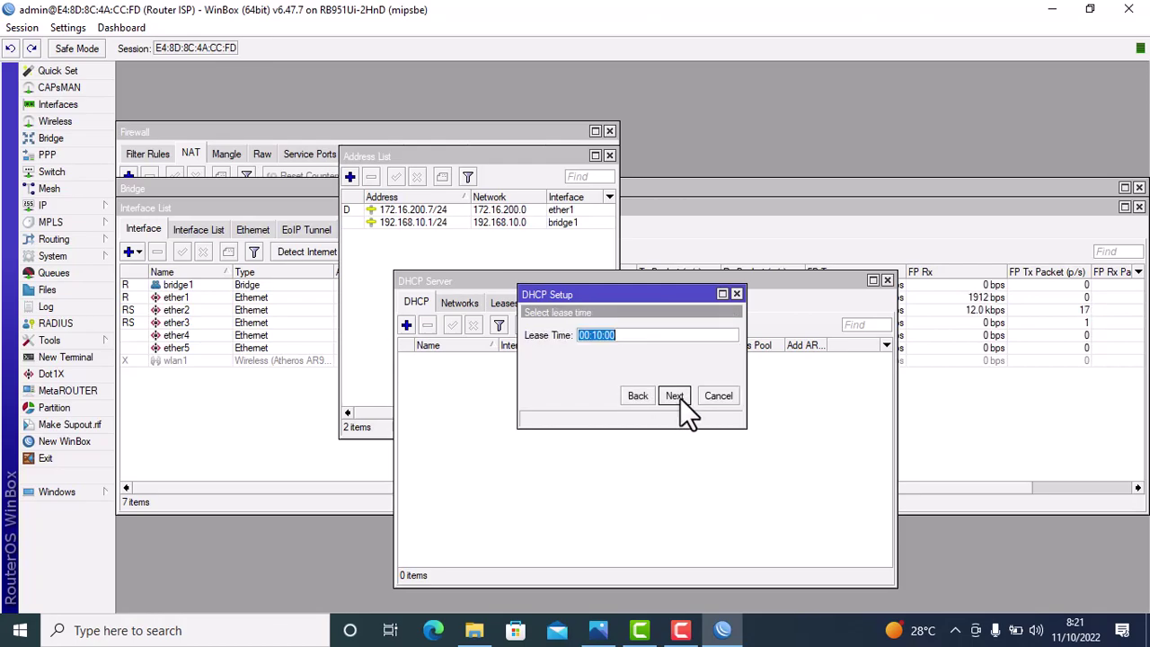
left_click(680, 398)
left_click(634, 333)
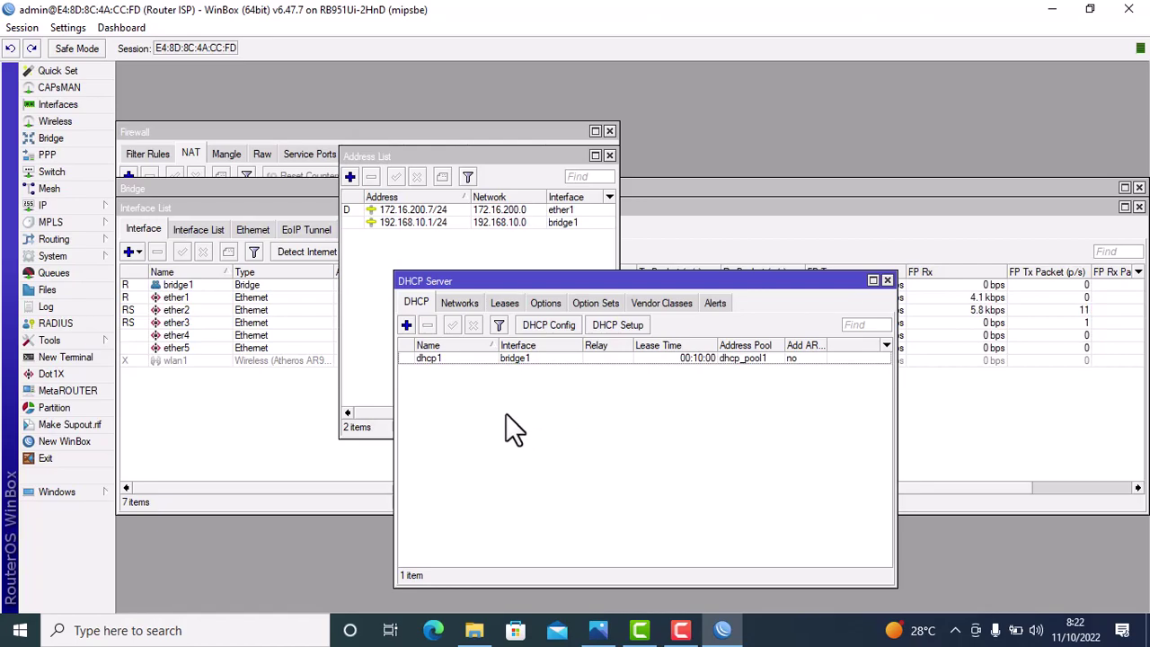
left_click(886, 280)
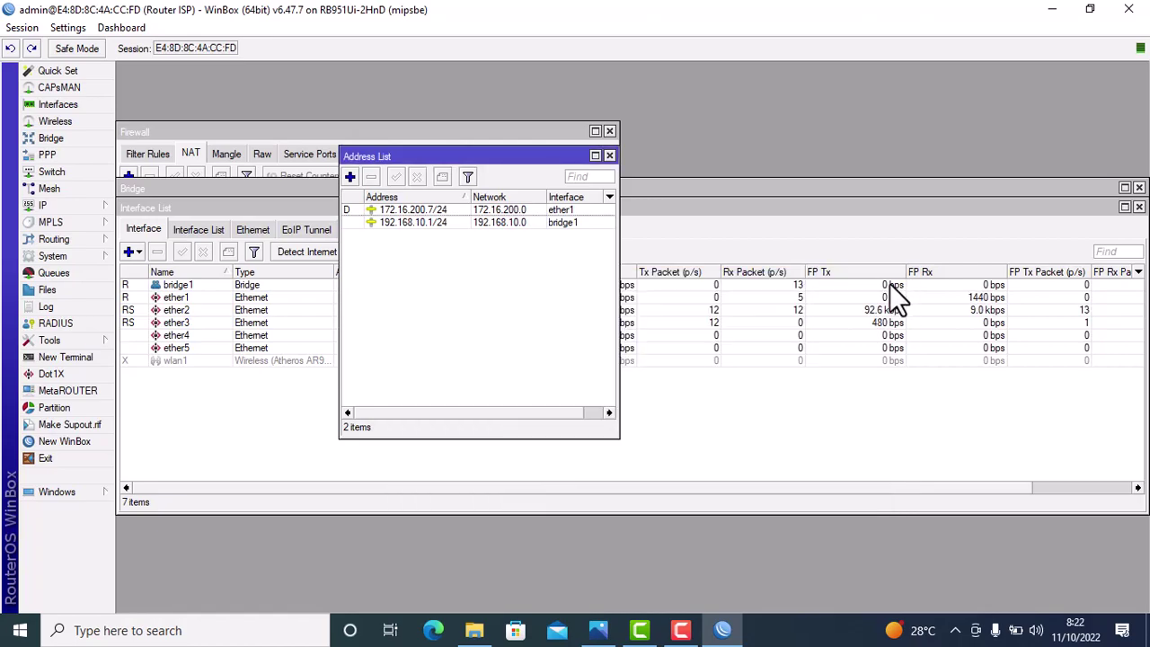
left_click(609, 155)
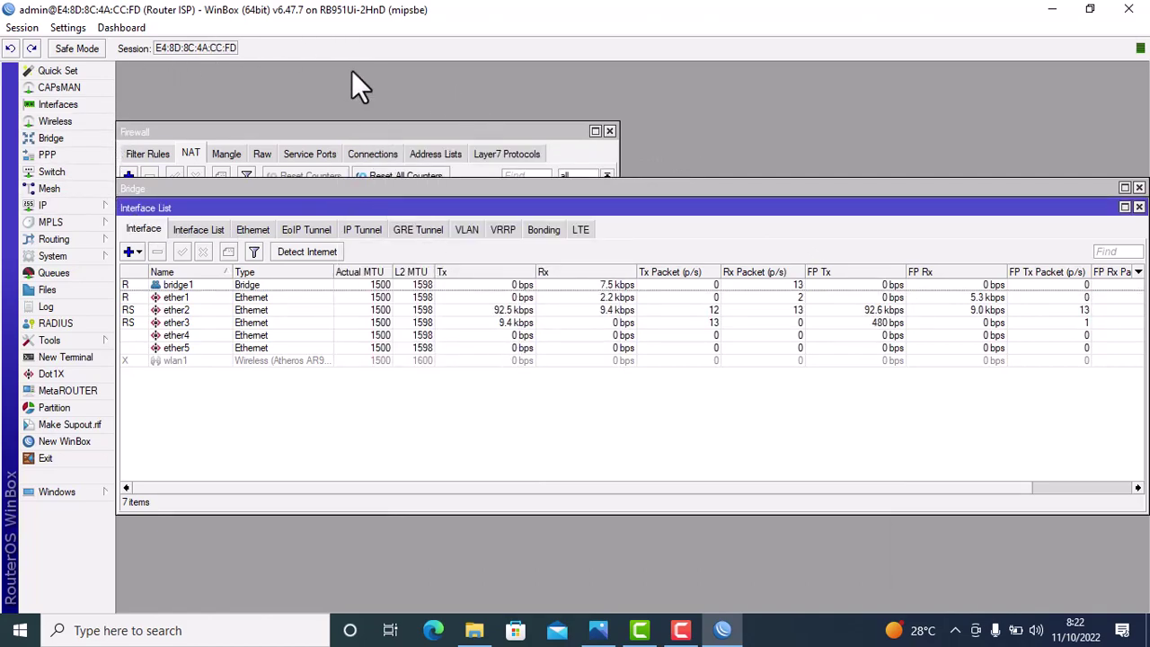
Step: Add a PPPoE server service named service1 on the bridge1 interface with the default profile
left_click(50, 154)
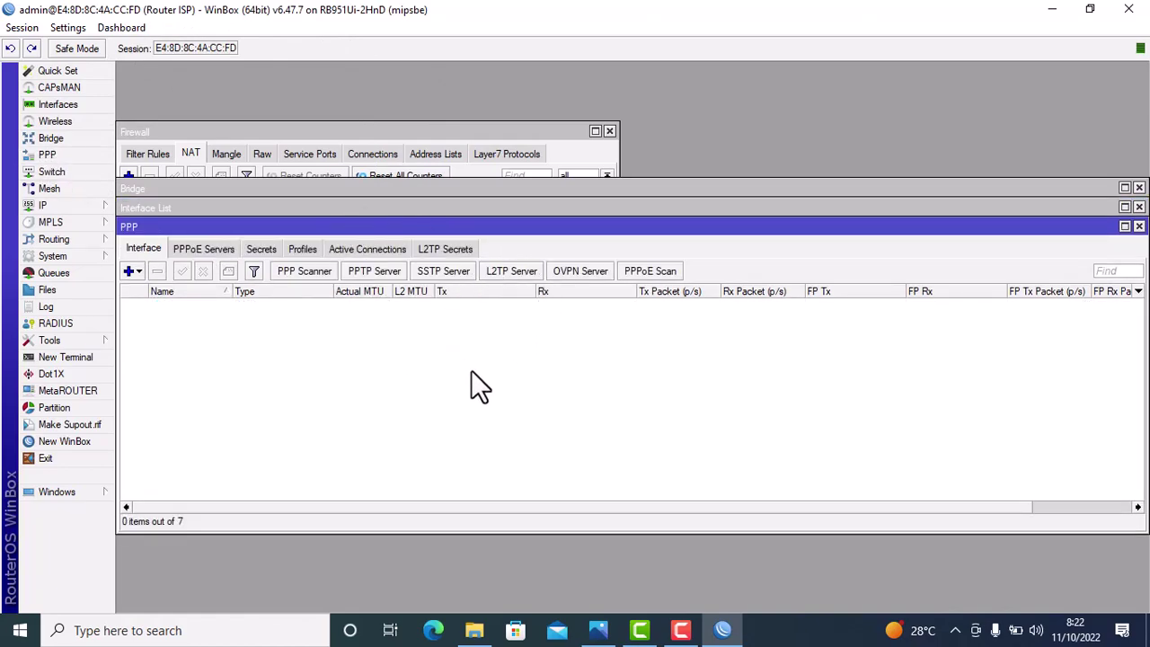
left_click(201, 251)
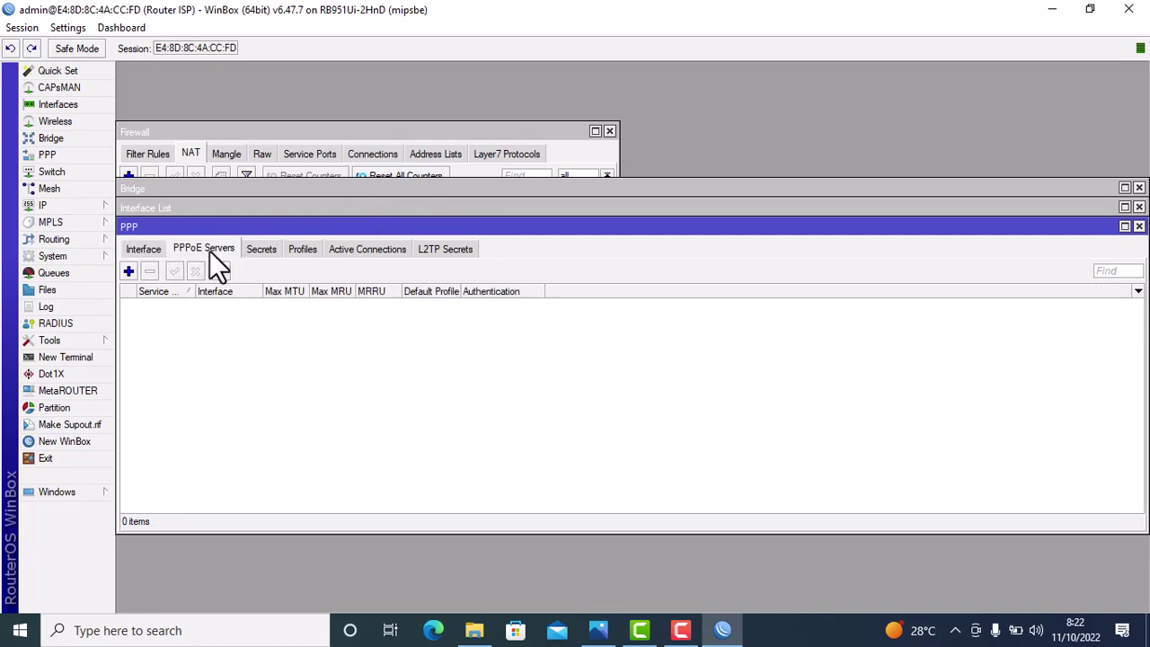
left_click(129, 270)
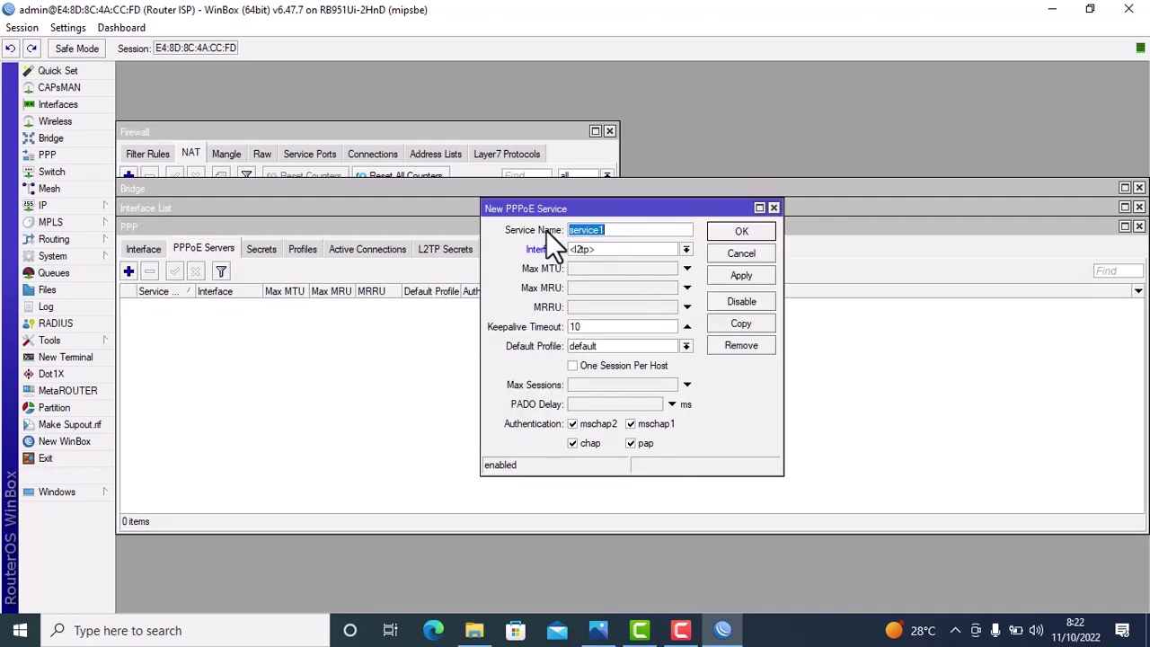
left_click(686, 250)
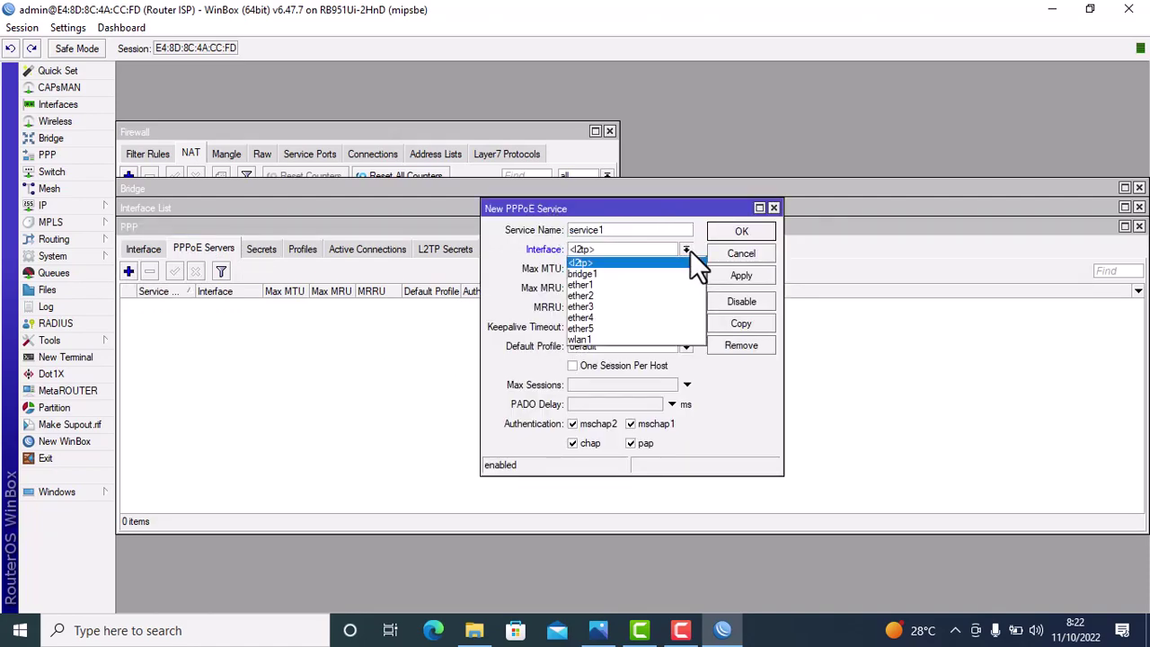
left_click(643, 273)
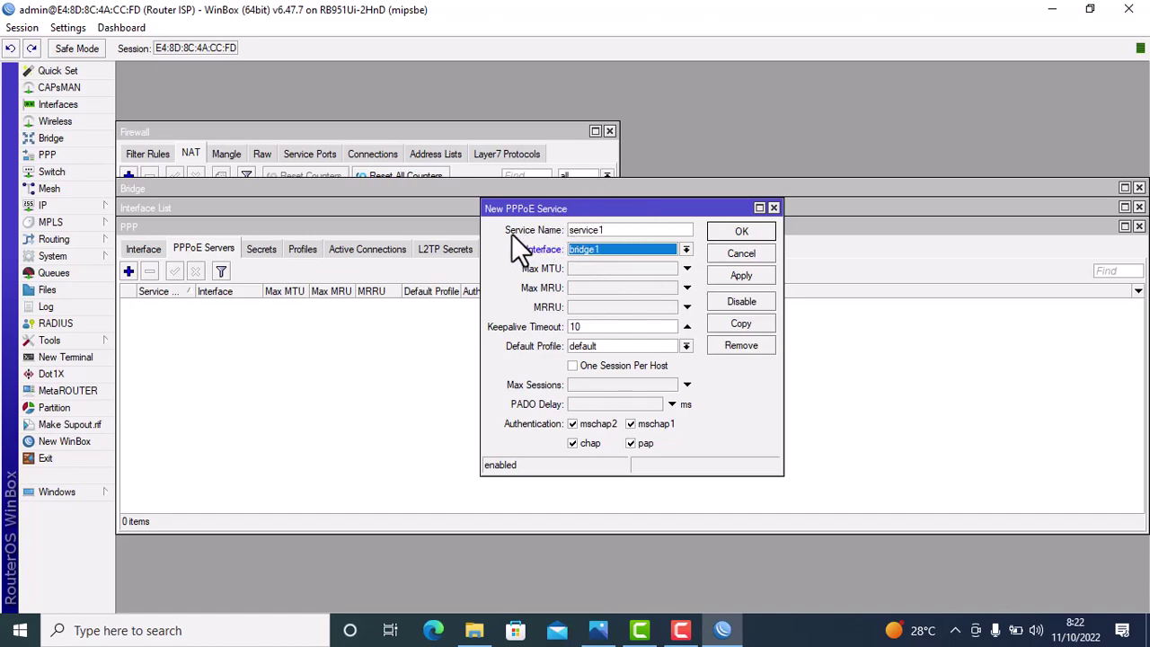
left_click(742, 281)
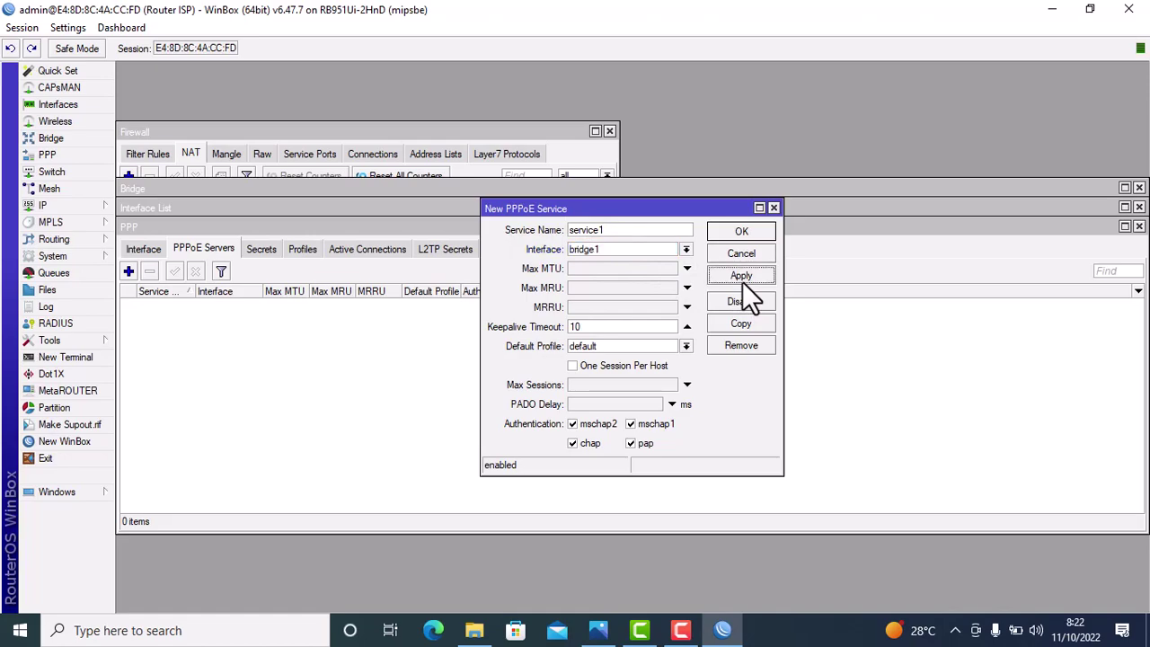
left_click(739, 233)
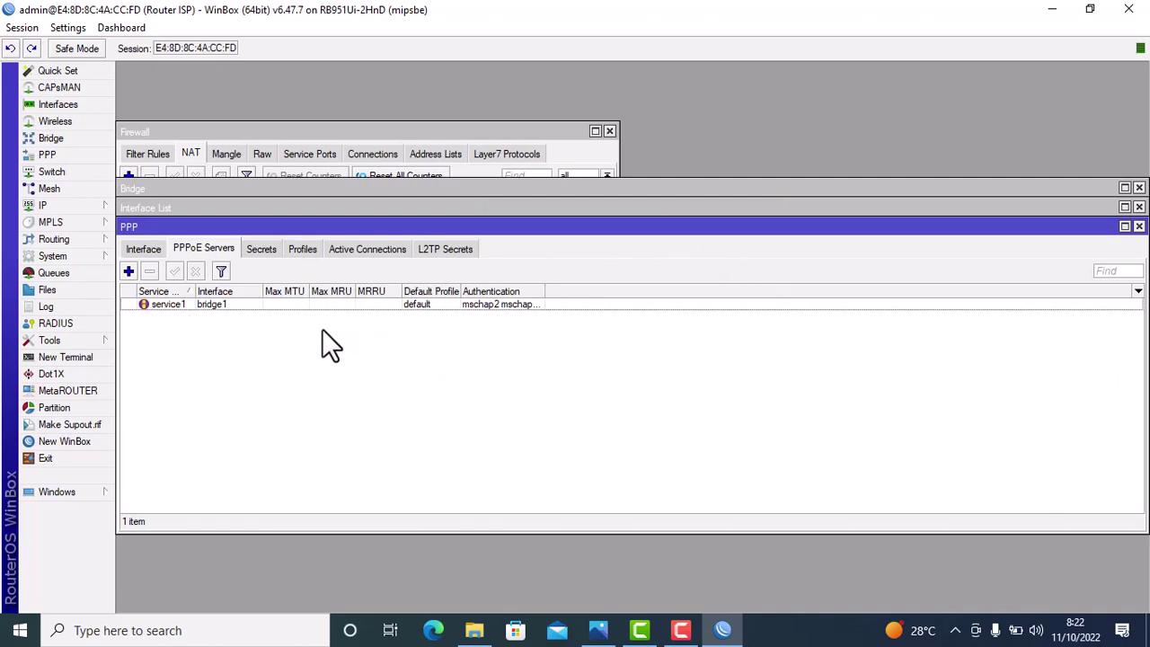
Step: Set the default PPP profile's local address to 192.168.10.1 and its remote address to dhcp_pool1
left_click(302, 250)
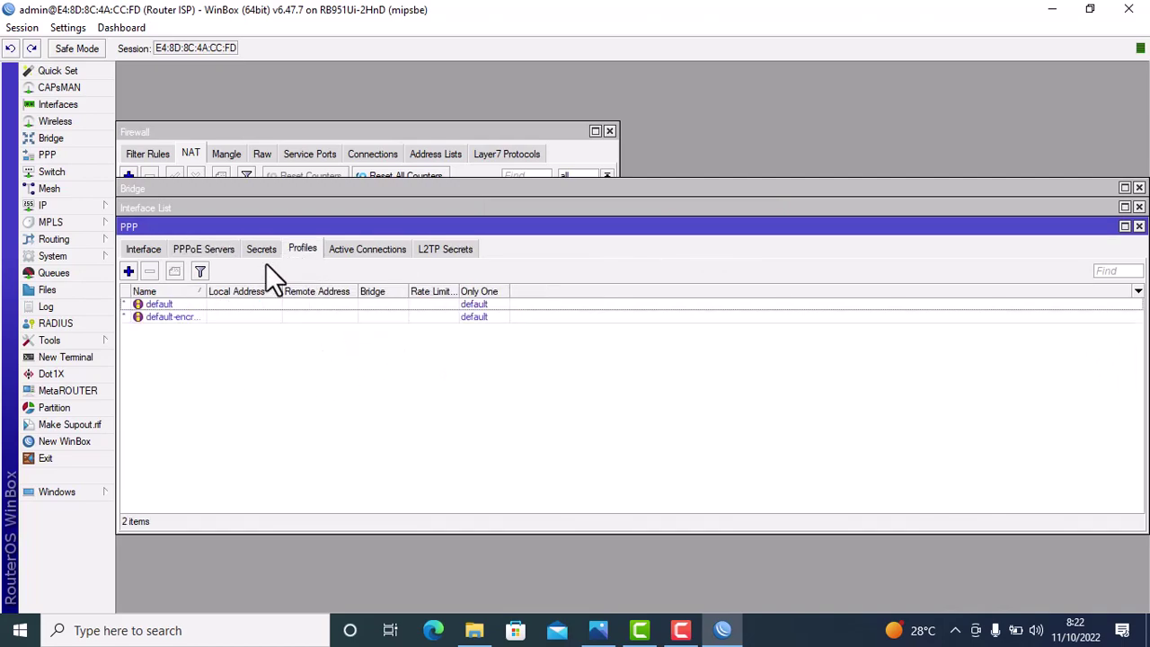
left_click_drag(203, 291, 325, 291)
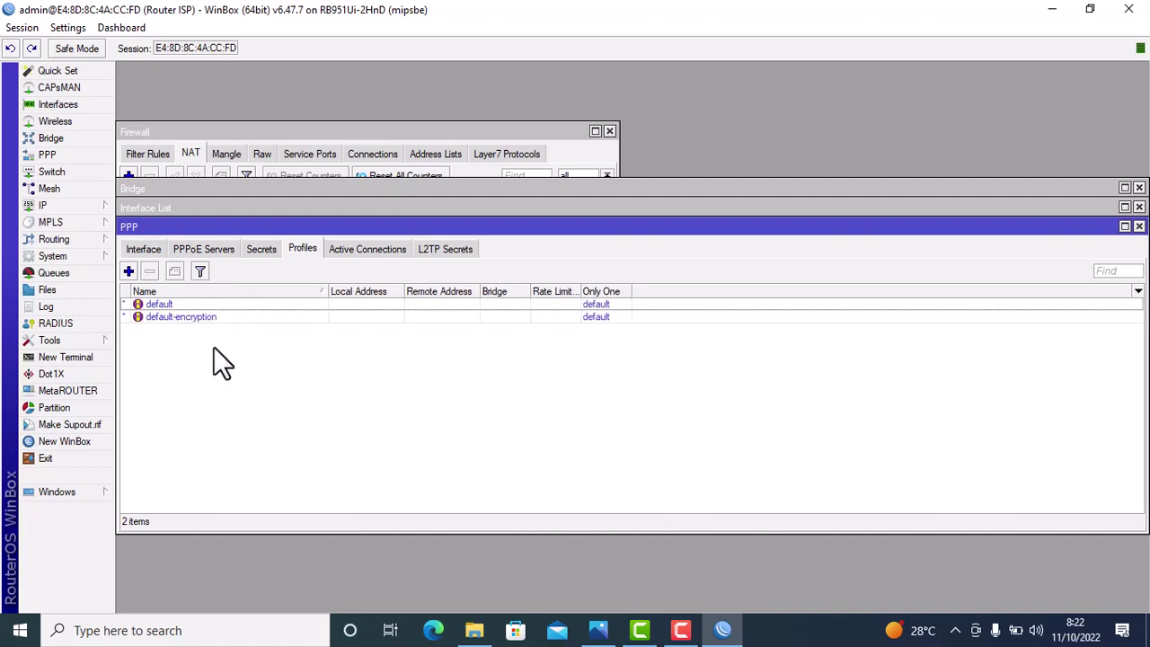
double_click(147, 304)
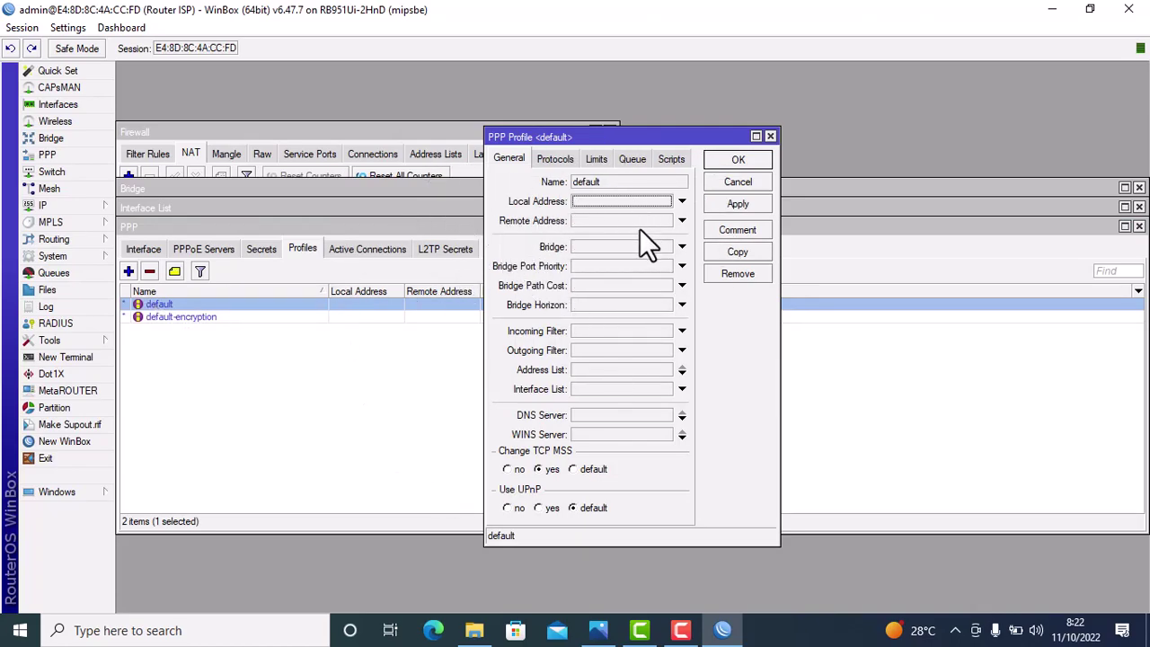
left_click(660, 203)
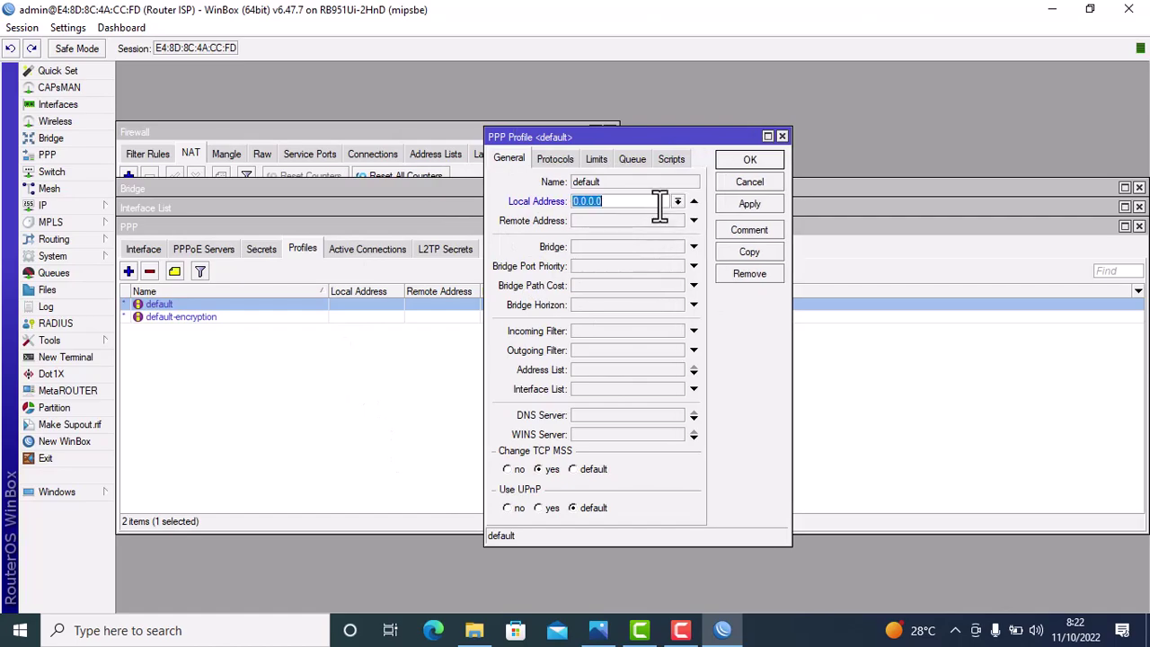
type("192.168.10.1")
left_click(647, 223)
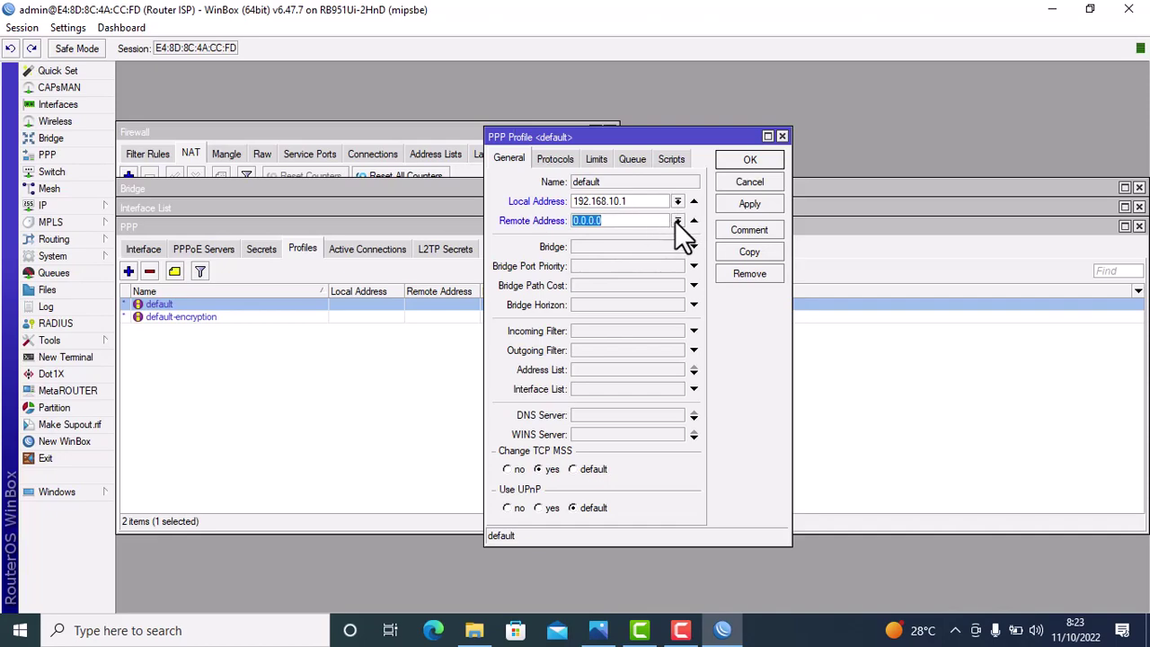
left_click(676, 221)
left_click(634, 234)
left_click(749, 205)
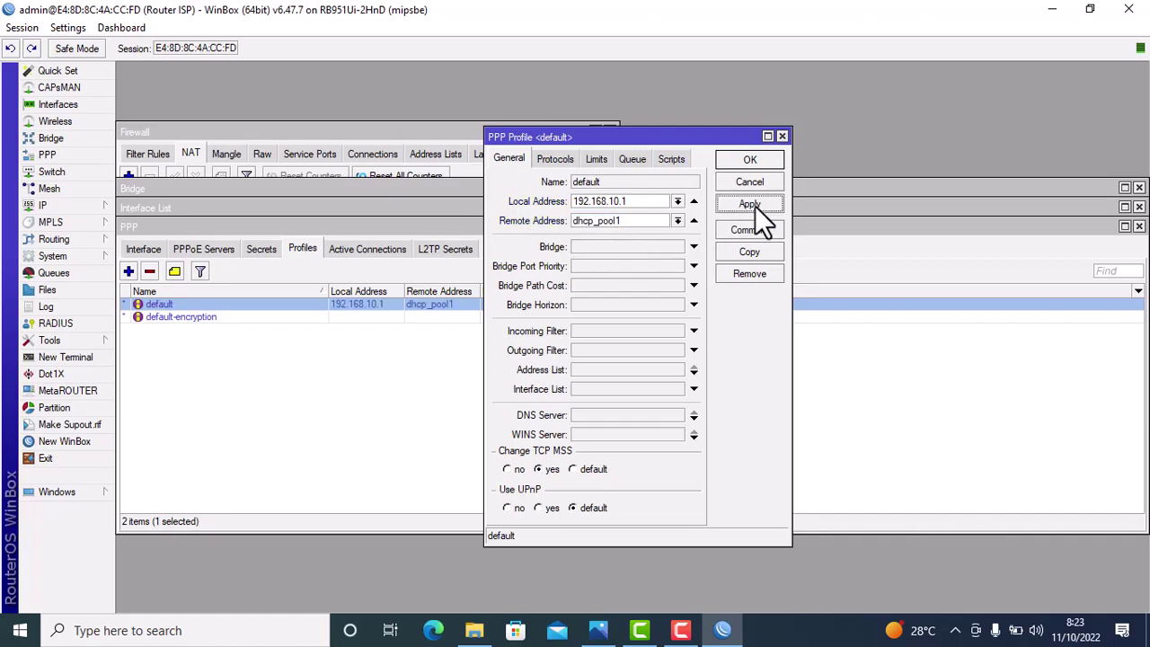
left_click(738, 160)
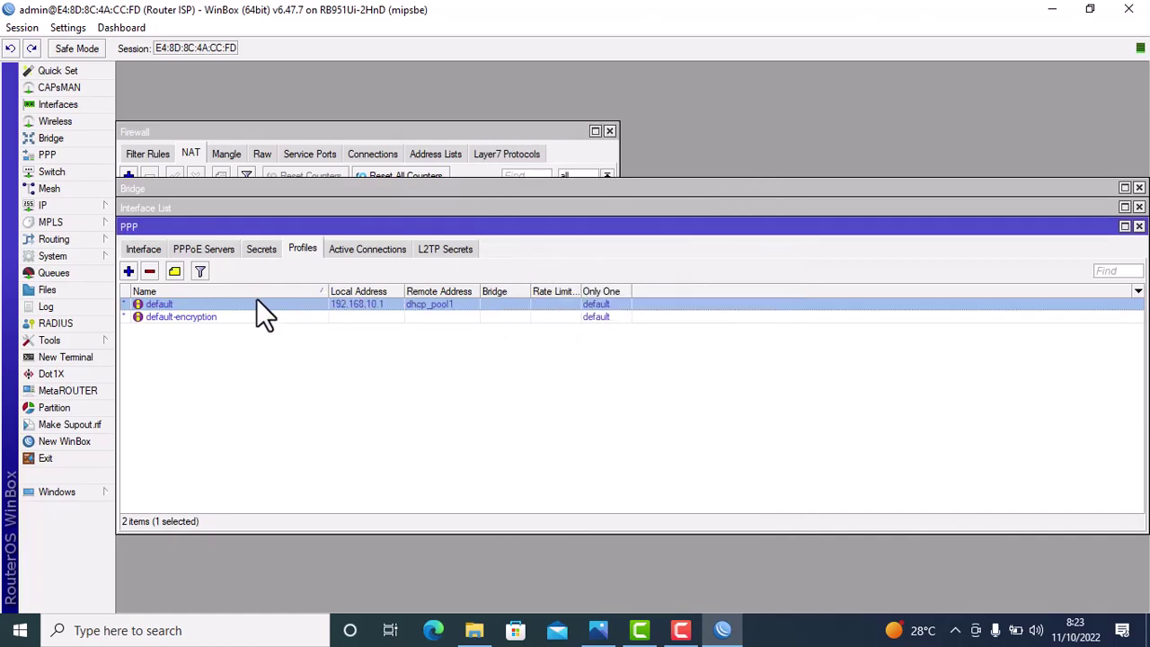
Step: Add a PPP secret named pelanggan1-PC with its account password and the default profile, and widen the secrets list's name column
left_click(268, 250)
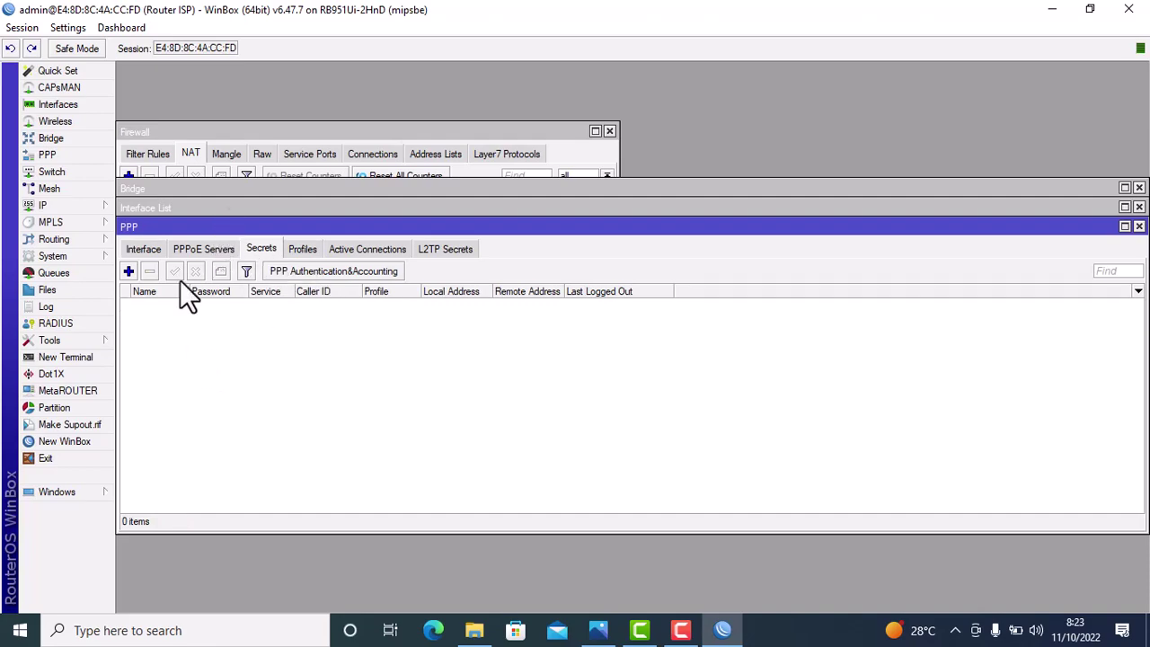
left_click(128, 271)
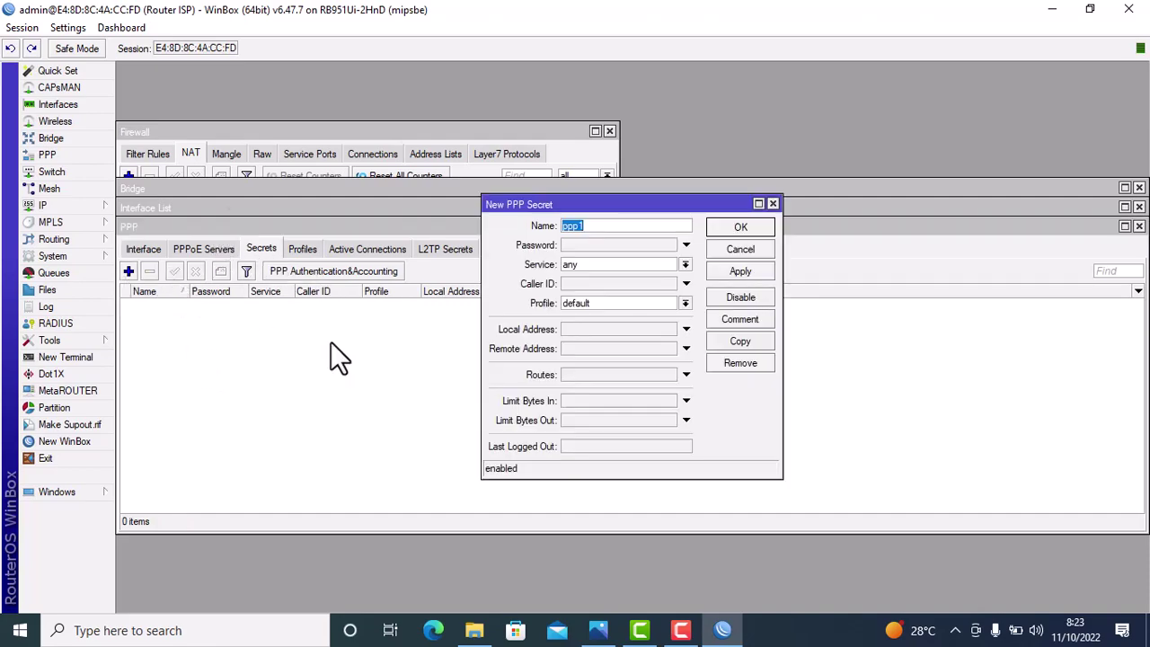
type("pelanggan1")
left_click(601, 245)
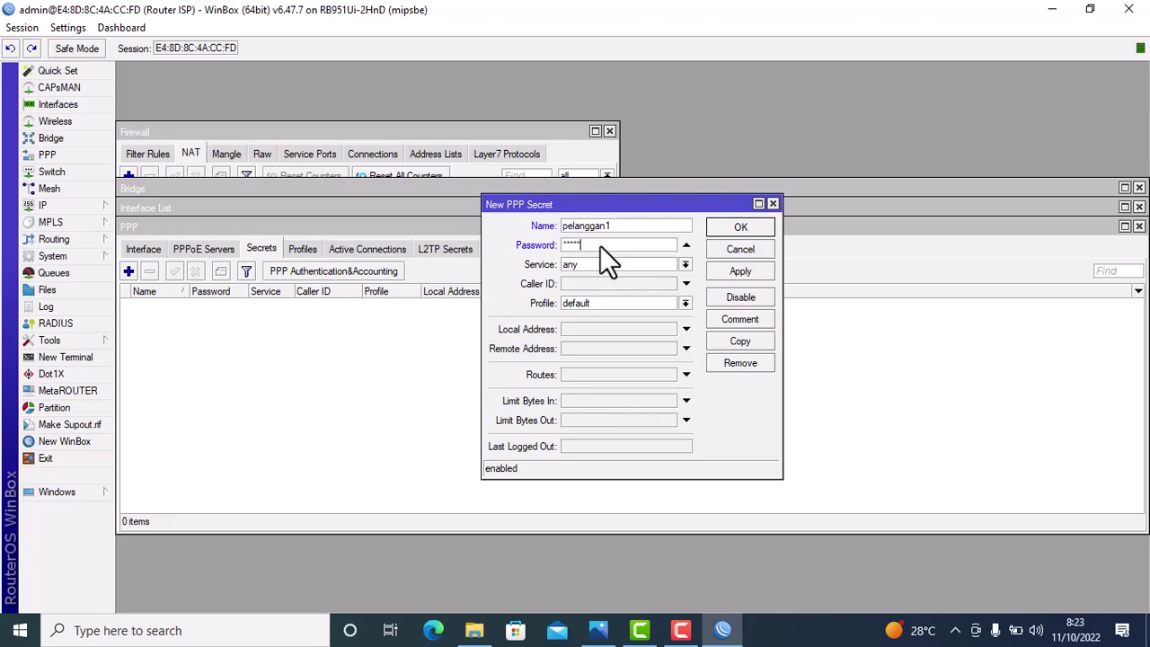
key("BackSpace")
key("BackSpace")
key("BackSpace")
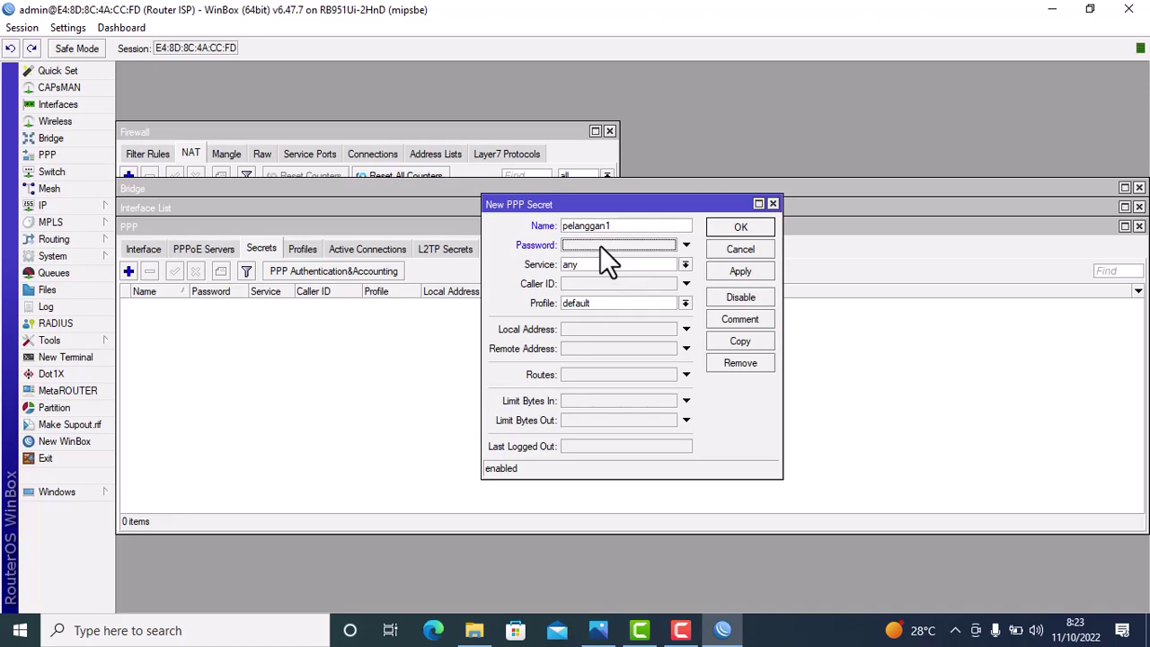
left_click(644, 225)
type("-PC")
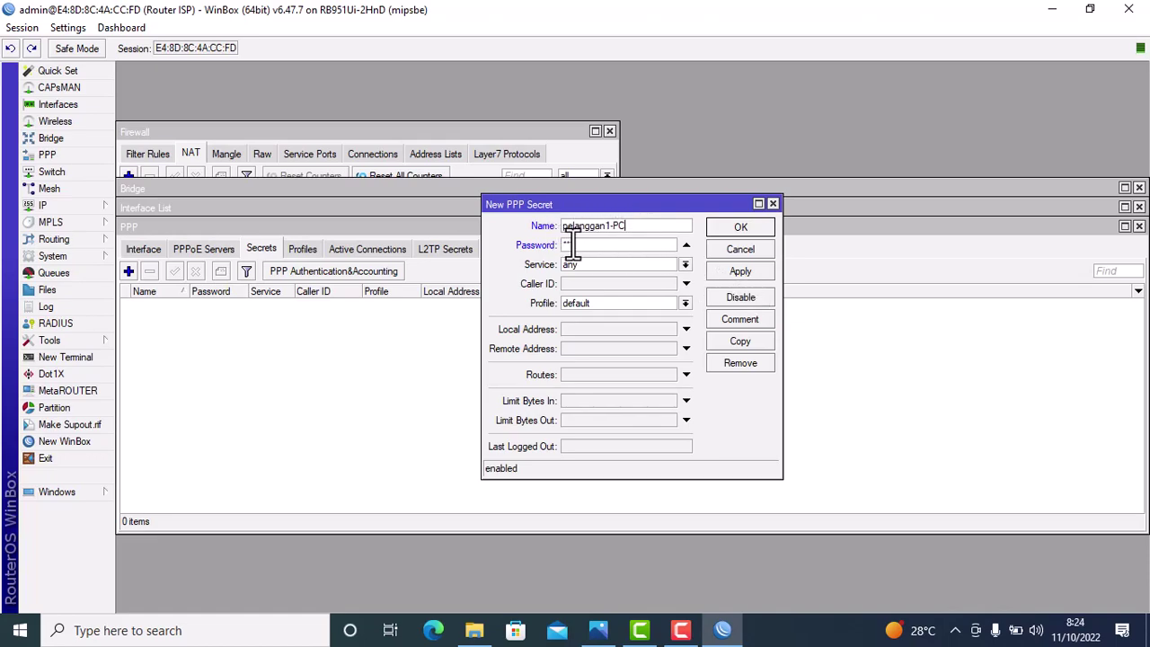
left_click(743, 273)
left_click(740, 227)
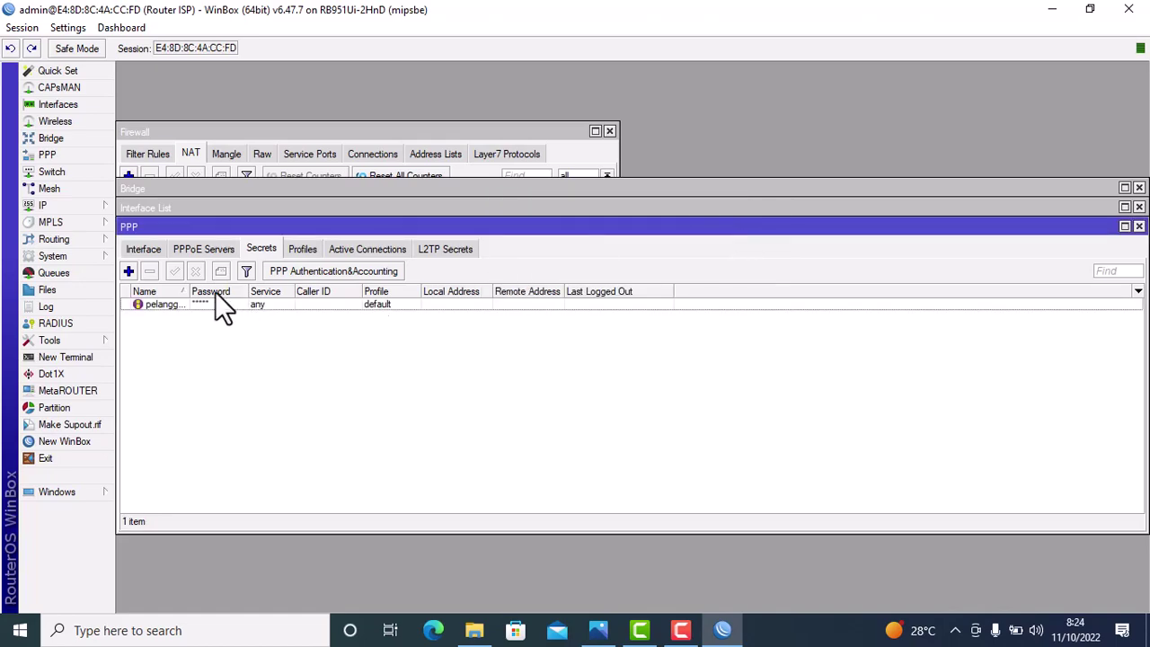
left_click_drag(190, 291, 220, 291)
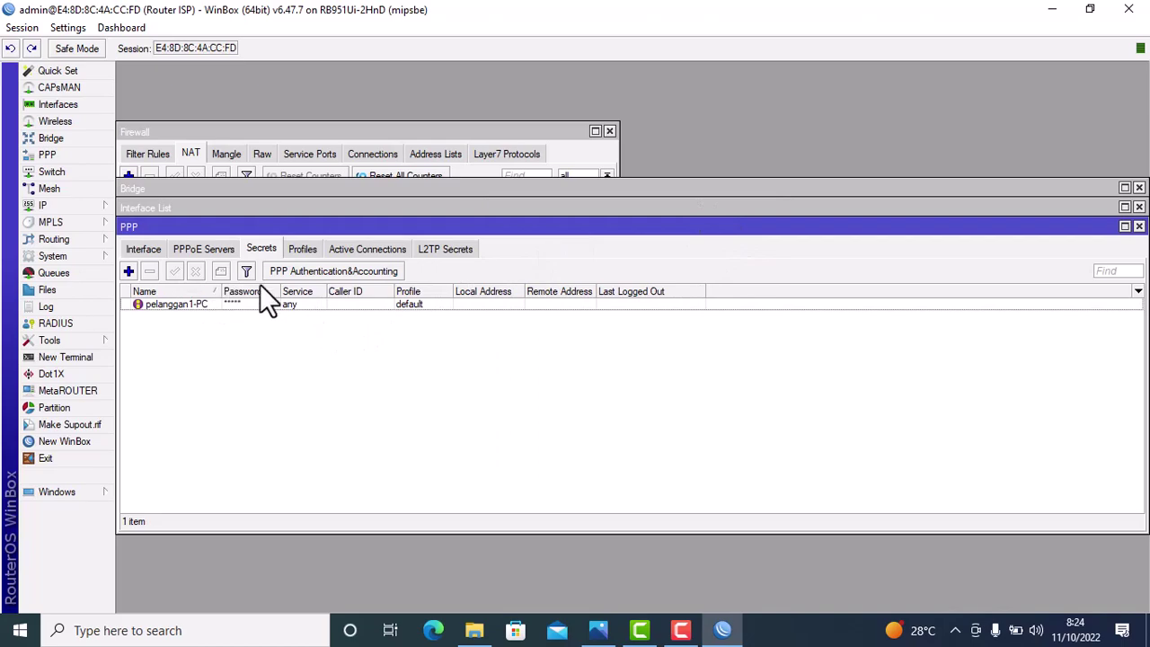
Step: Add a second PPP secret named pelanggan2-Router with its account password and the default profile, and widen the name column to fit
left_click(128, 270)
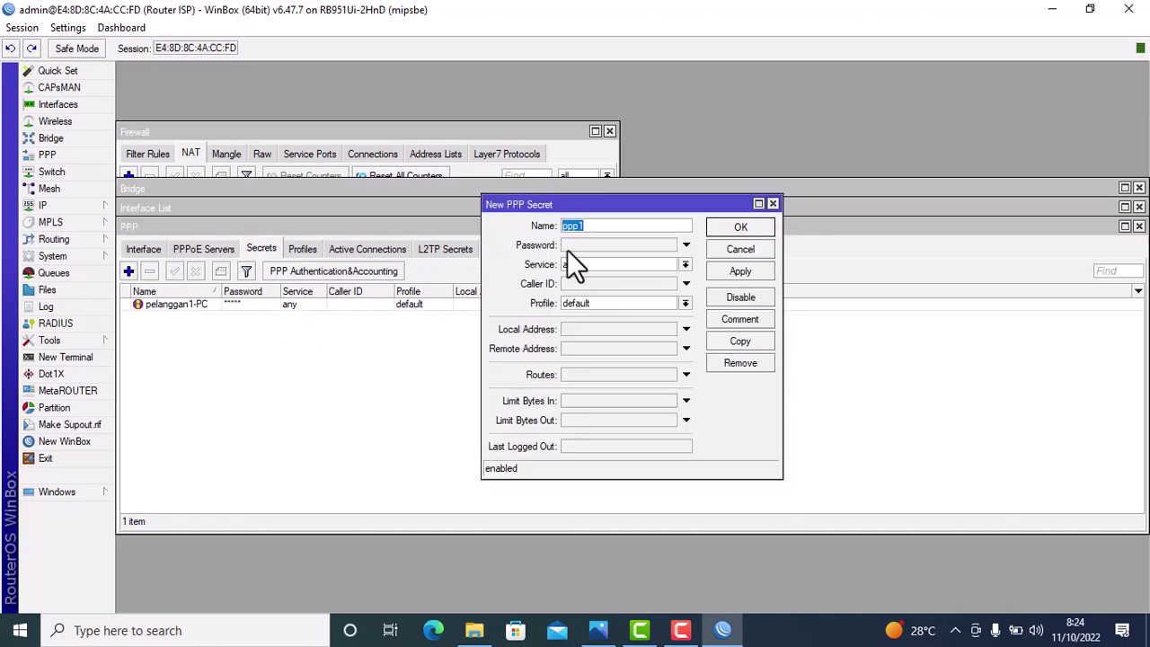
type("pelanggan2-Router")
left_click(596, 247)
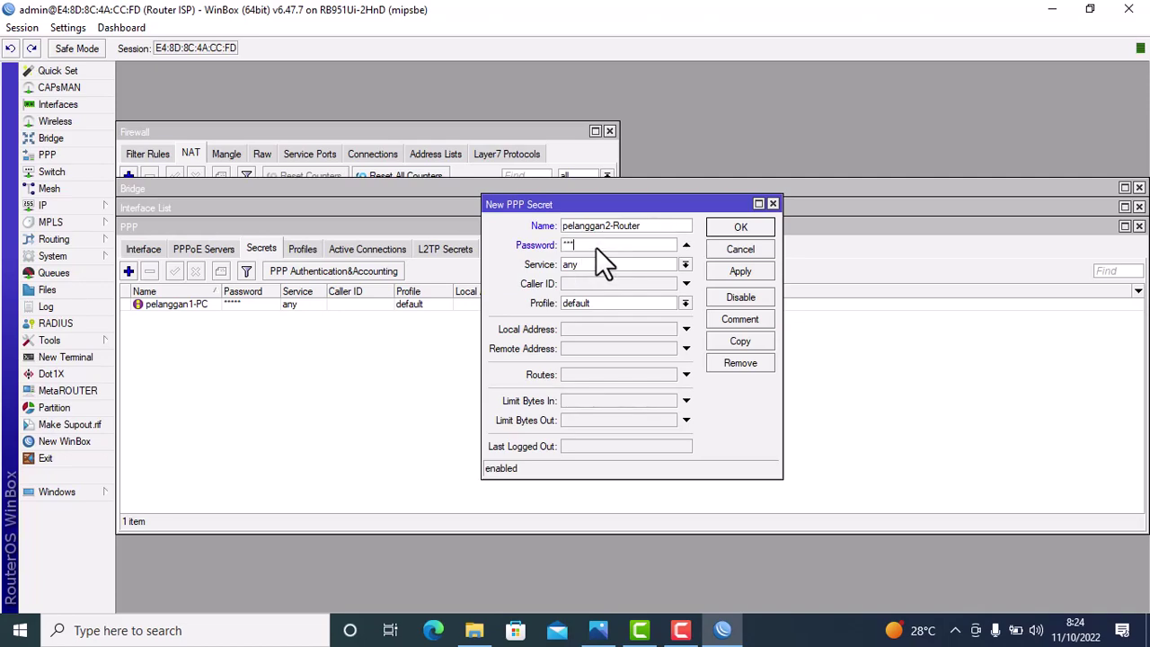
left_click(755, 271)
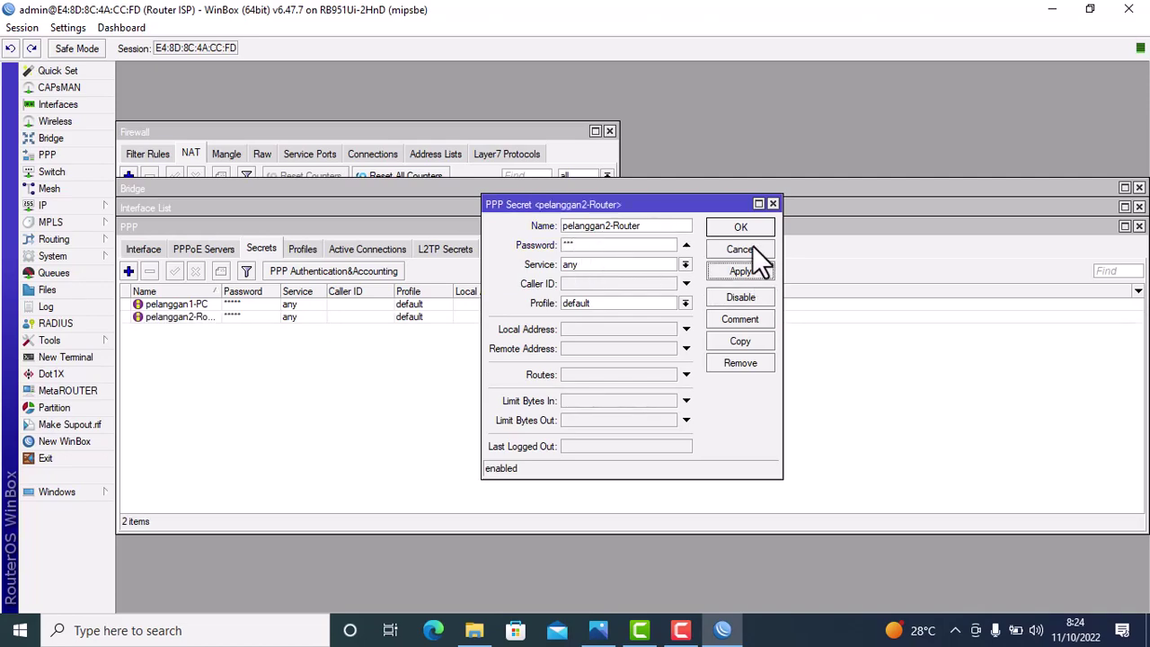
left_click(748, 228)
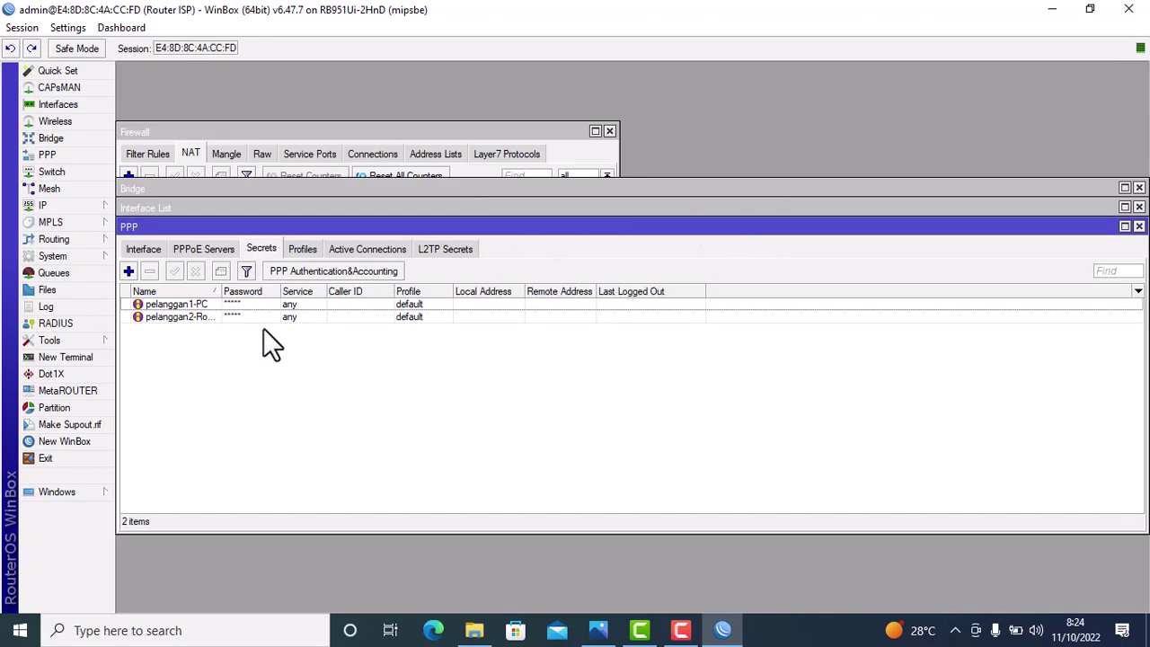
mouse_move(222, 294)
left_mouse_down()
mouse_move(290, 299)
mouse_move(244, 296)
left_mouse_up()
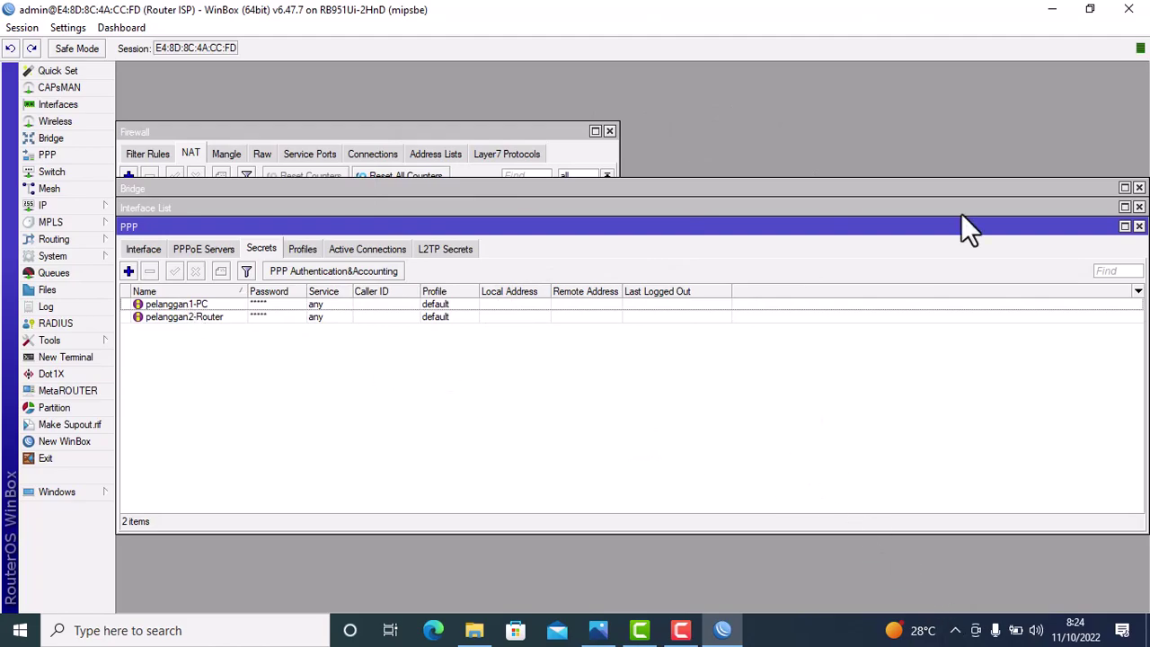
Step: Switch to the PPPOE.png topology image, then to the Windows network settings, and open the Network and Sharing Center from the Ethernet page
left_click(1051, 11)
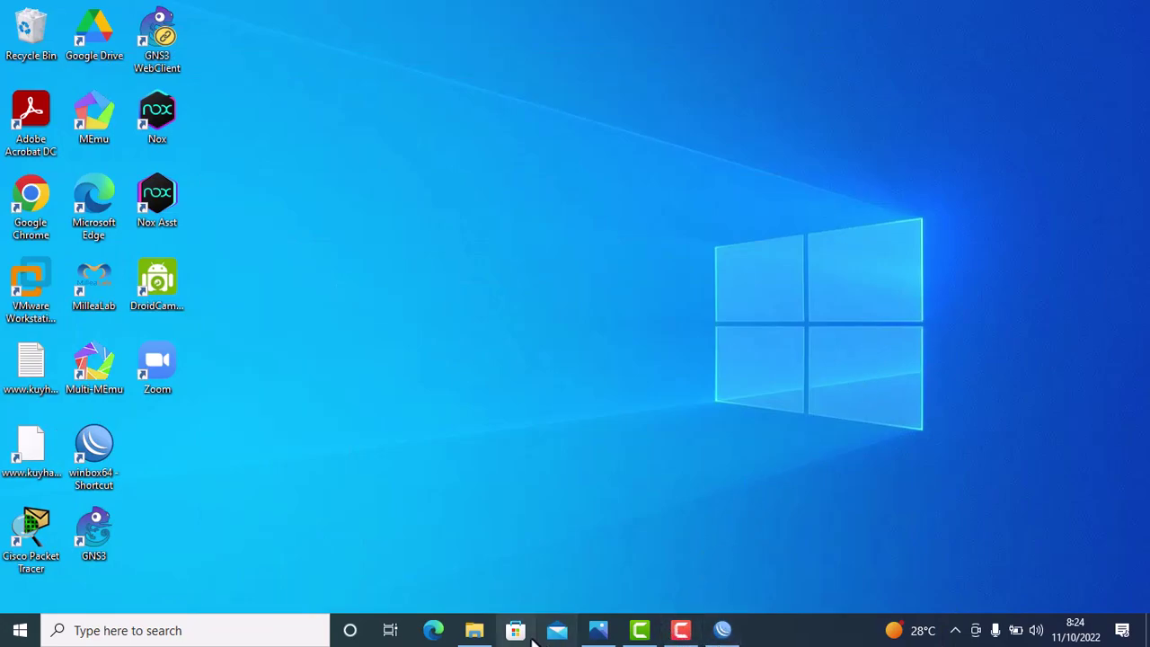
left_click(598, 632)
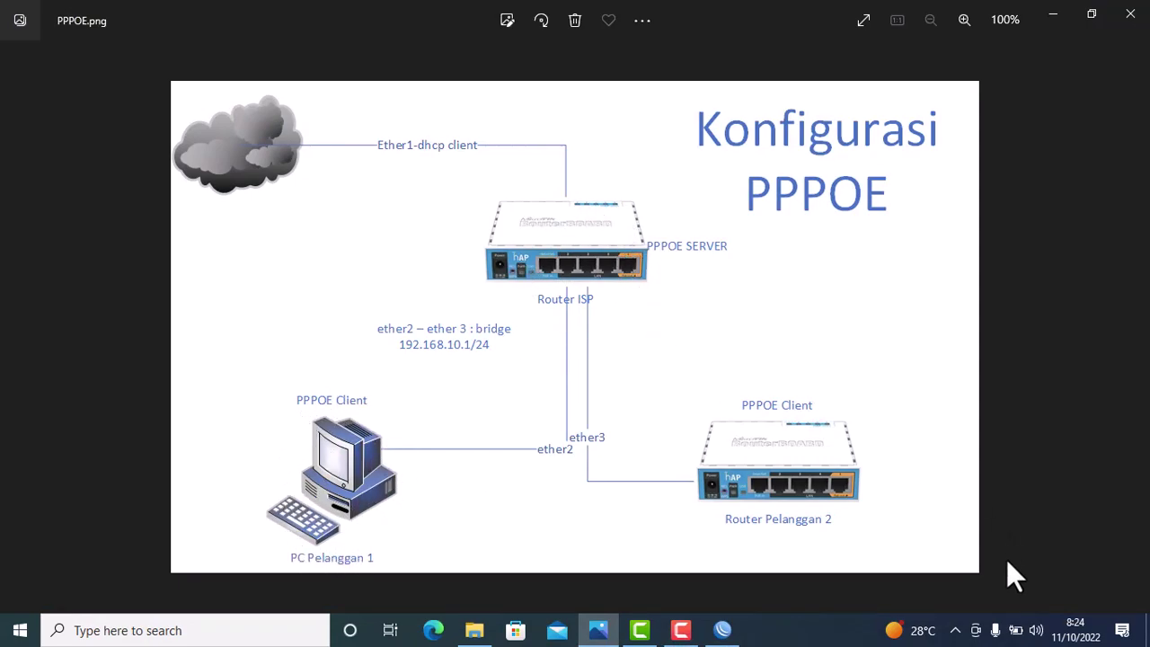
left_click(955, 630)
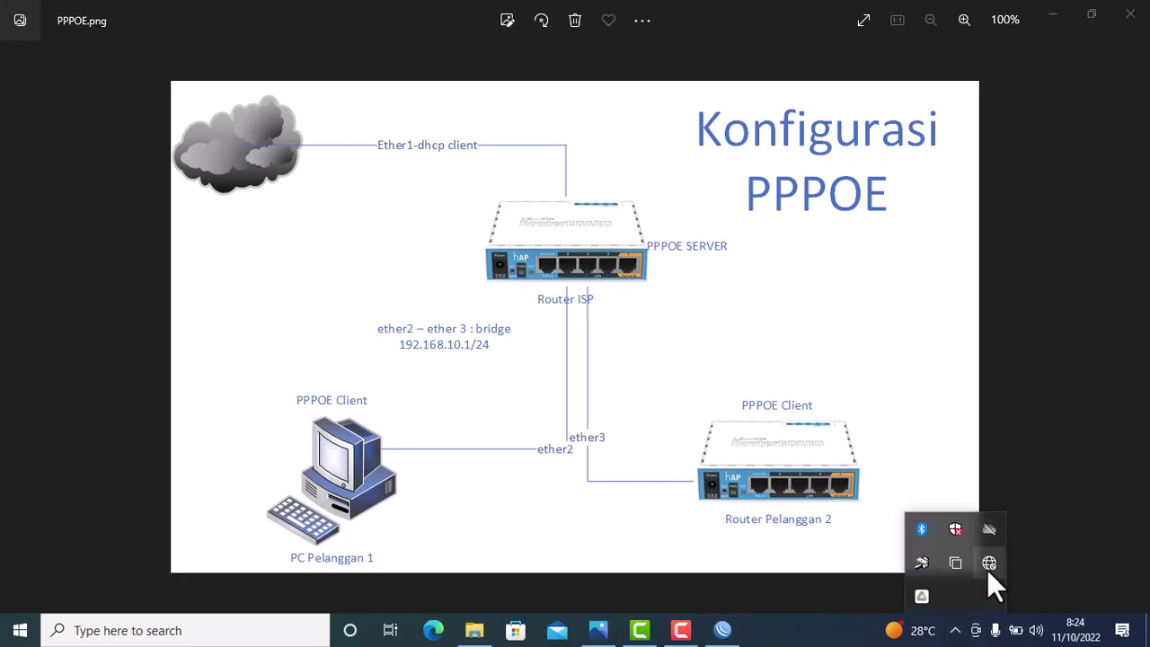
right_click(987, 570)
left_click(961, 550)
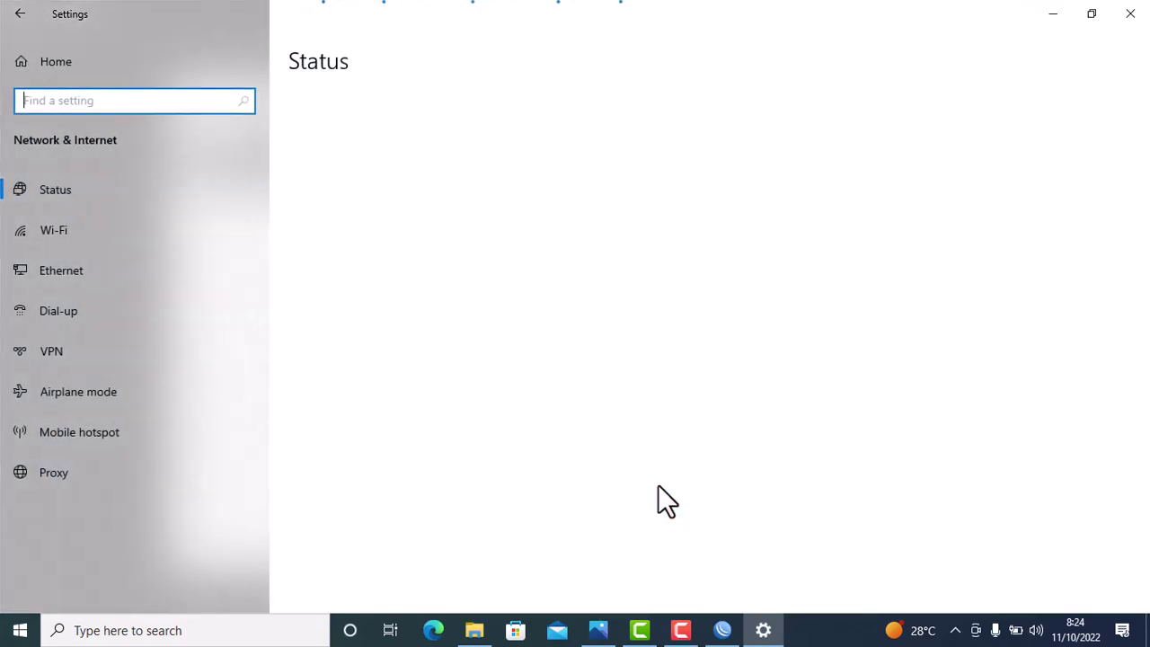
scroll(542, 476, "down", 1)
scroll(548, 485, "down", 5)
scroll(548, 485, "up", 3)
scroll(548, 485, "up", 2)
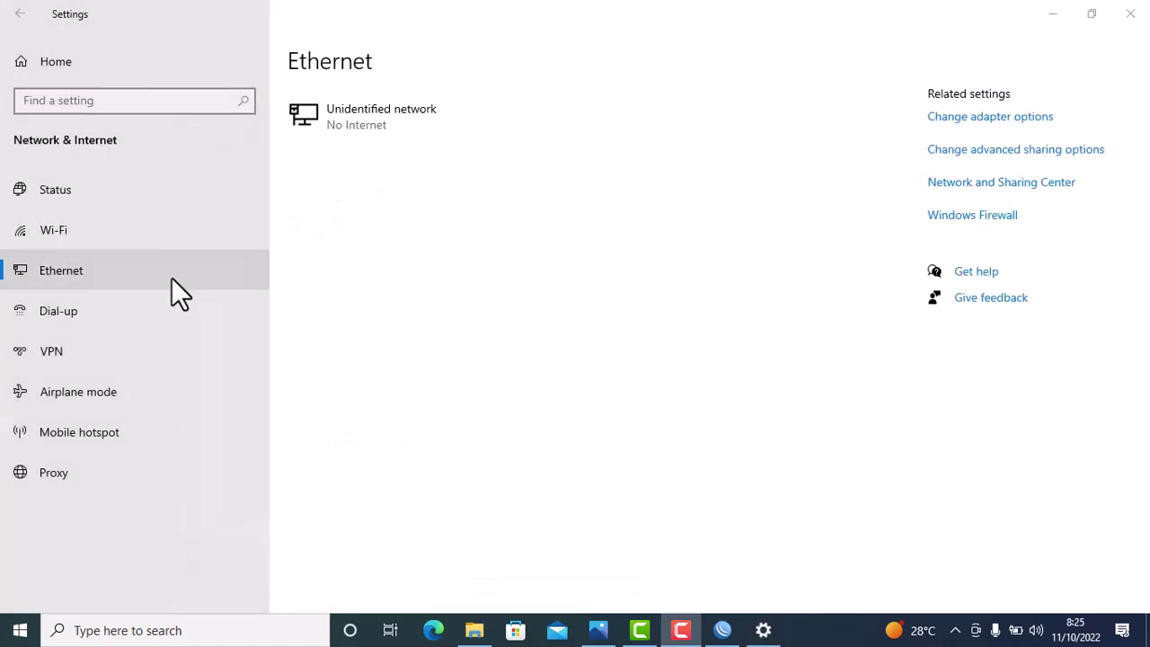
left_click(74, 276)
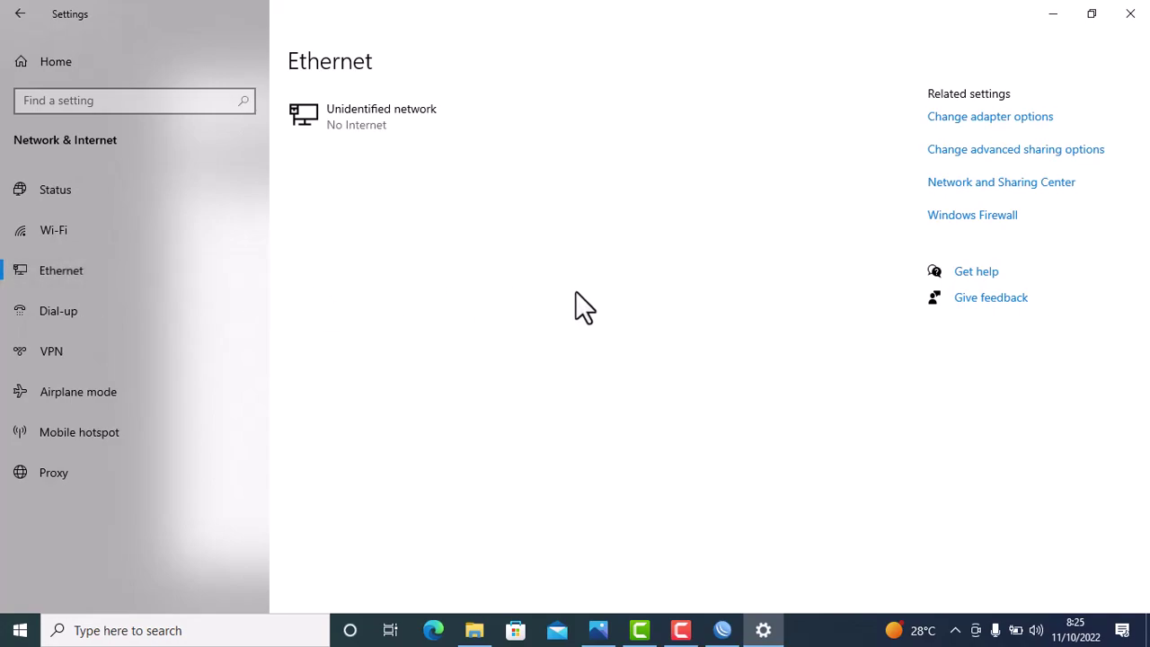
left_click(973, 187)
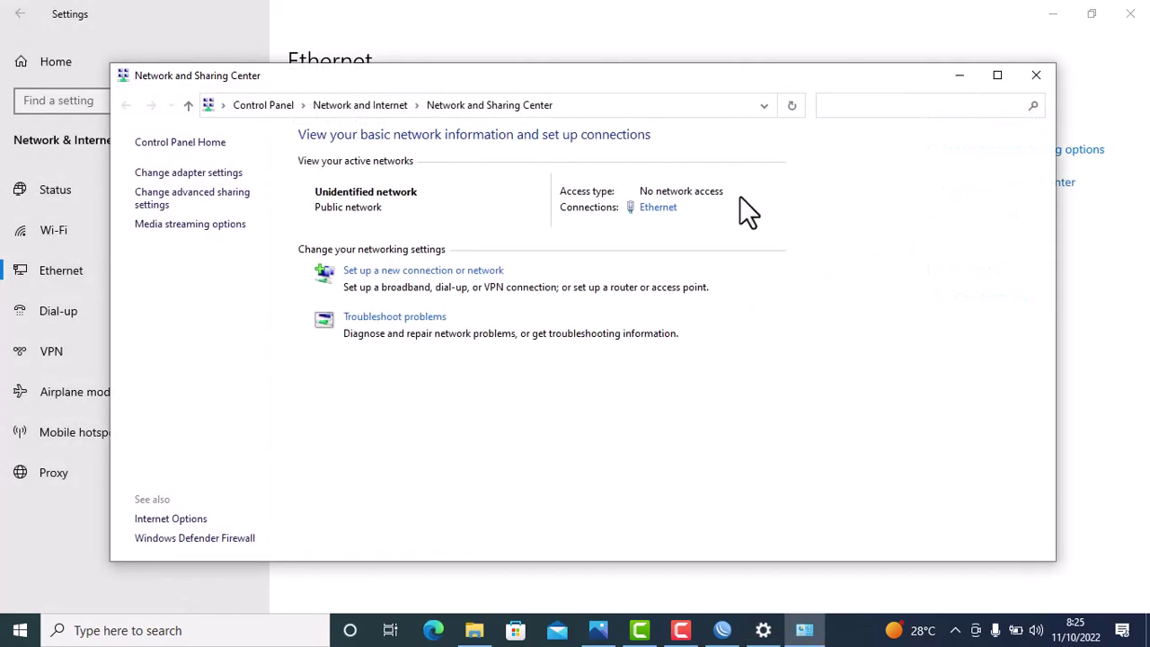
Step: Start setting up a new connection to the Internet of the Broadband (PPPoE) type
left_click(402, 276)
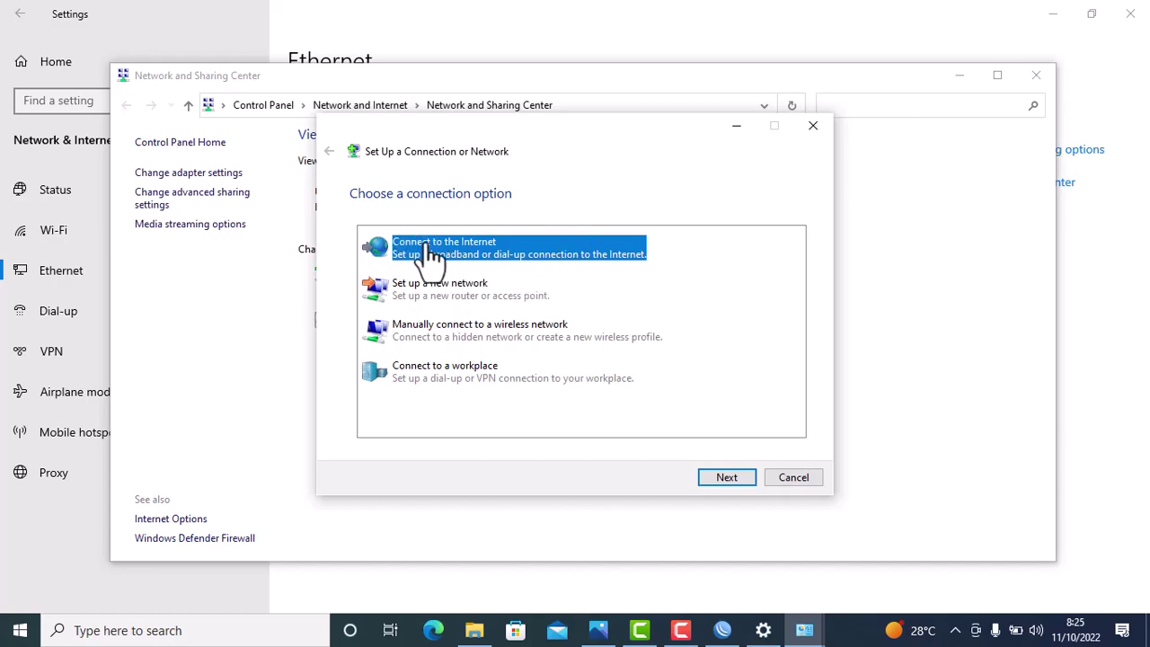
left_click(723, 477)
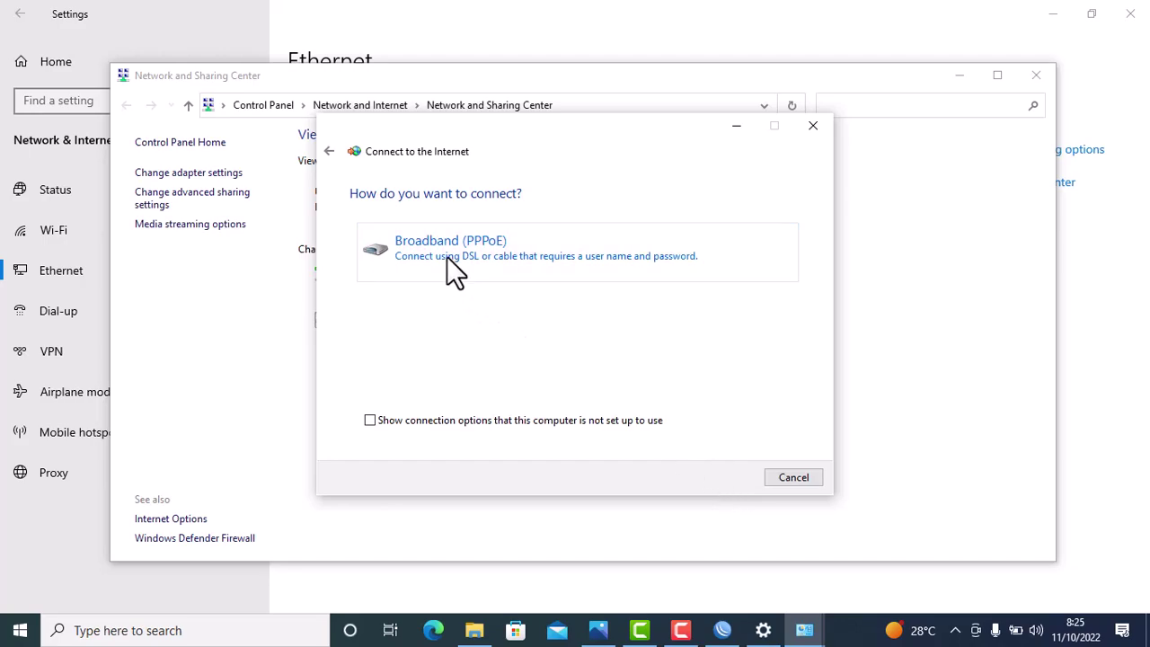
left_click(446, 256)
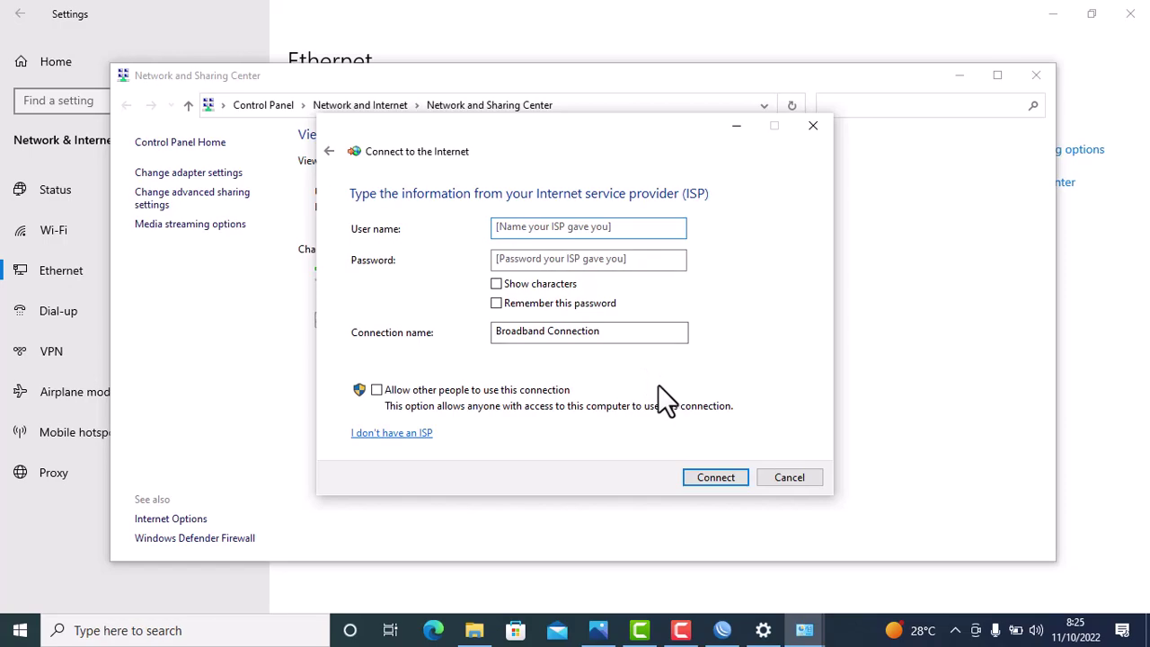
Step: Connect the Broadband Connection with user name pelanggan1-PC and the account password, and close the connection wizard
left_click(537, 231)
type("Pelanggan1")
left_click(597, 629)
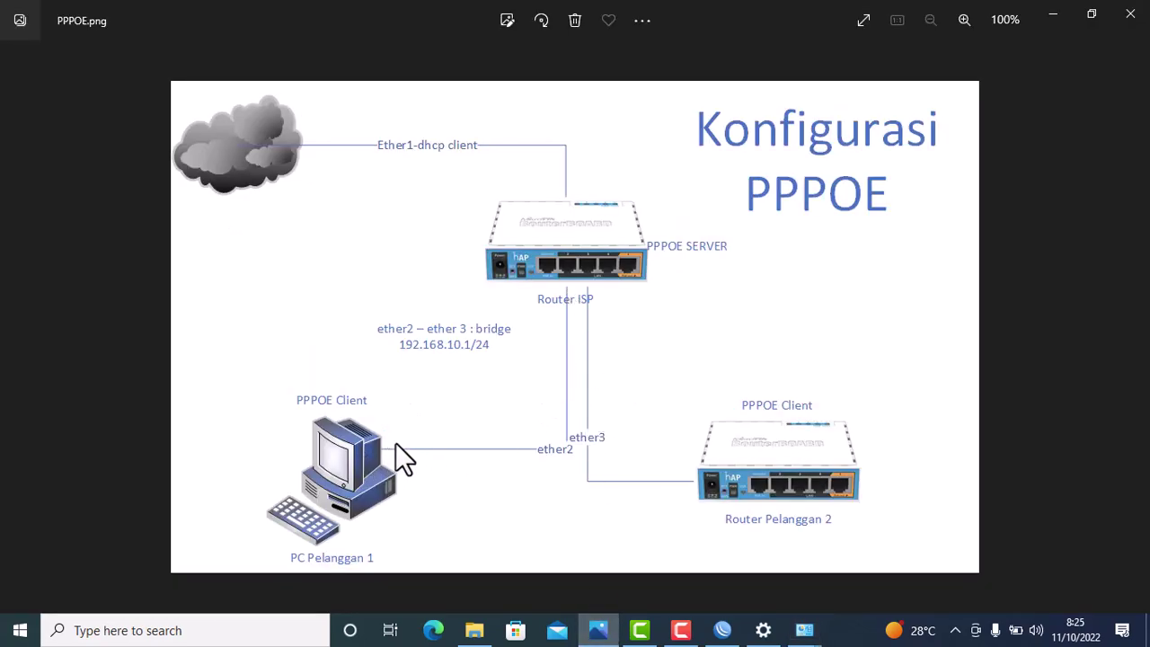
left_click(597, 629)
type("-")
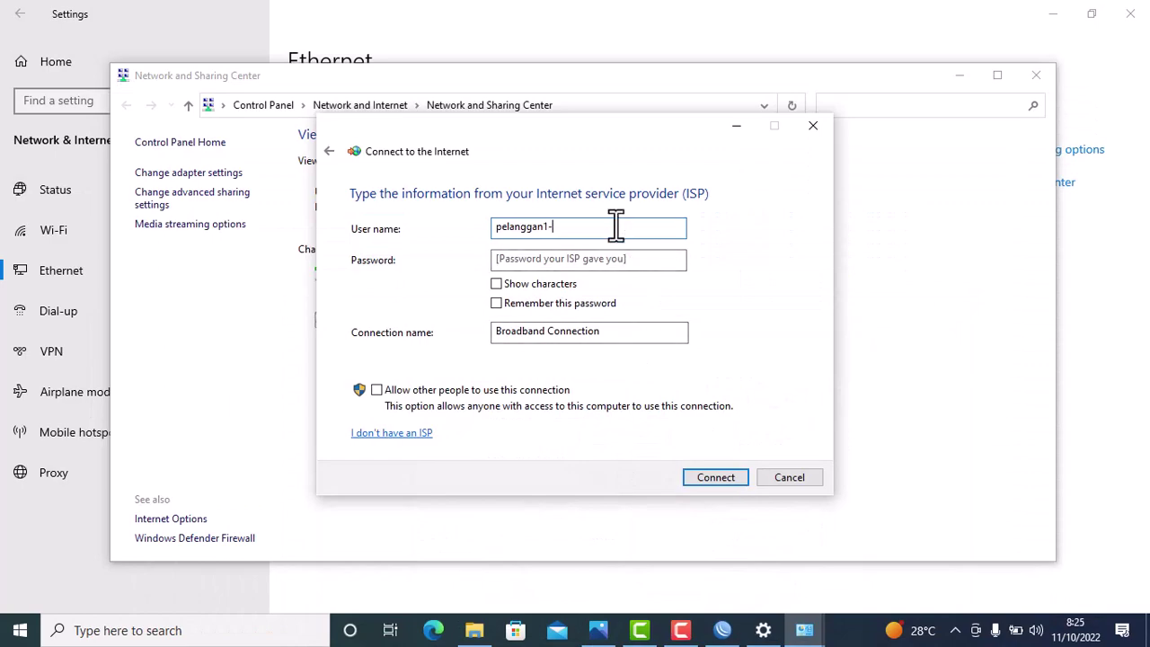
type("PC")
left_click(544, 257)
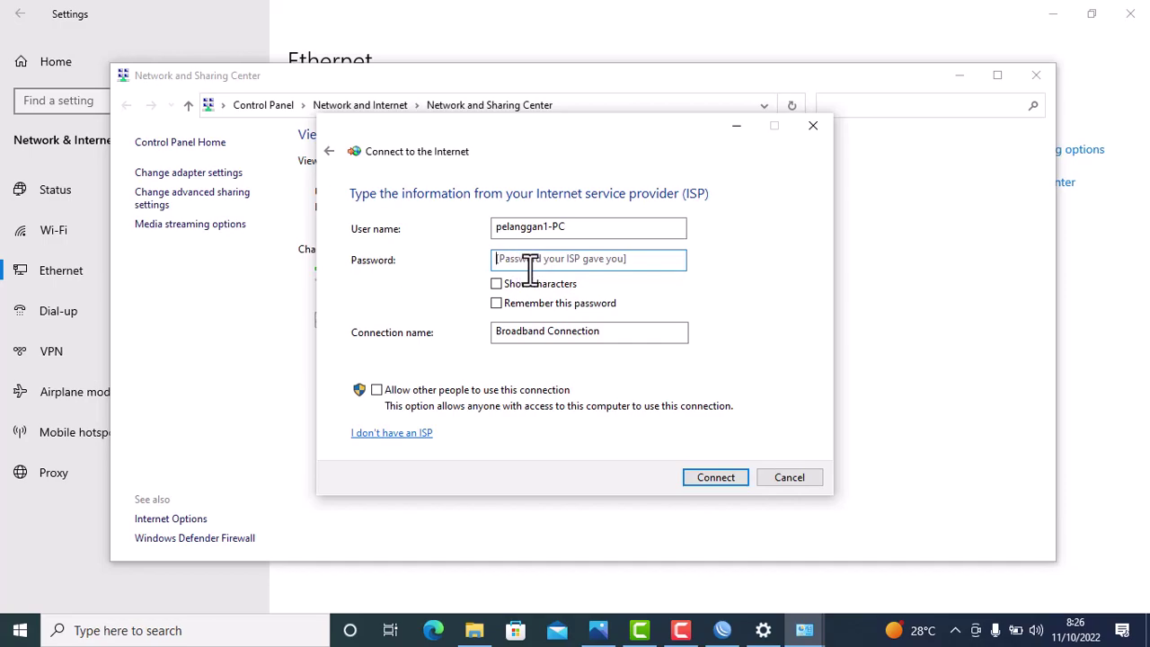
type("•••")
left_click(703, 474)
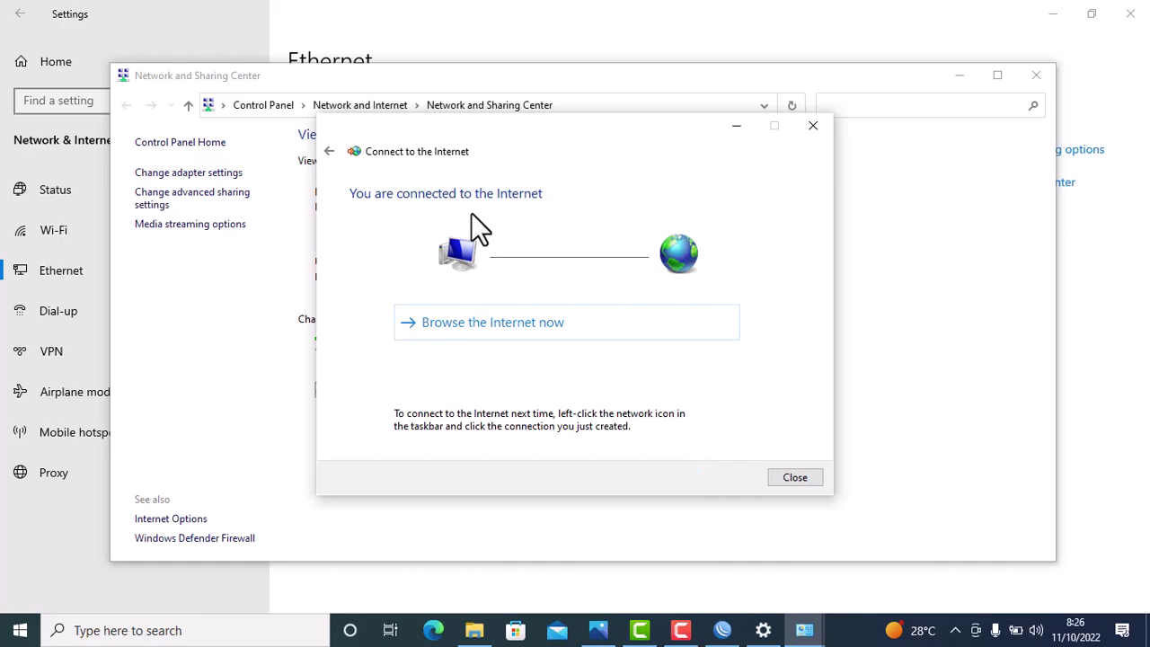
left_click(794, 478)
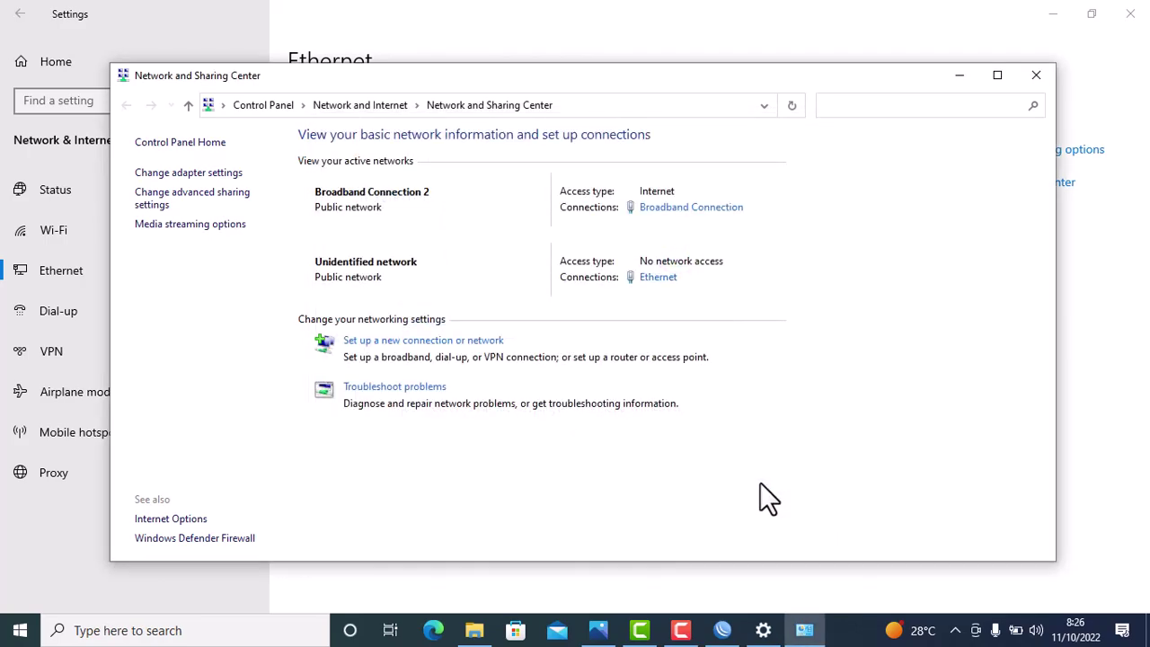
Step: Switch to a Windows command prompt and ping google.com twice to test the PPPoE connection
key("super+r")
key("Return")
type("ping google.com")
key("Return")
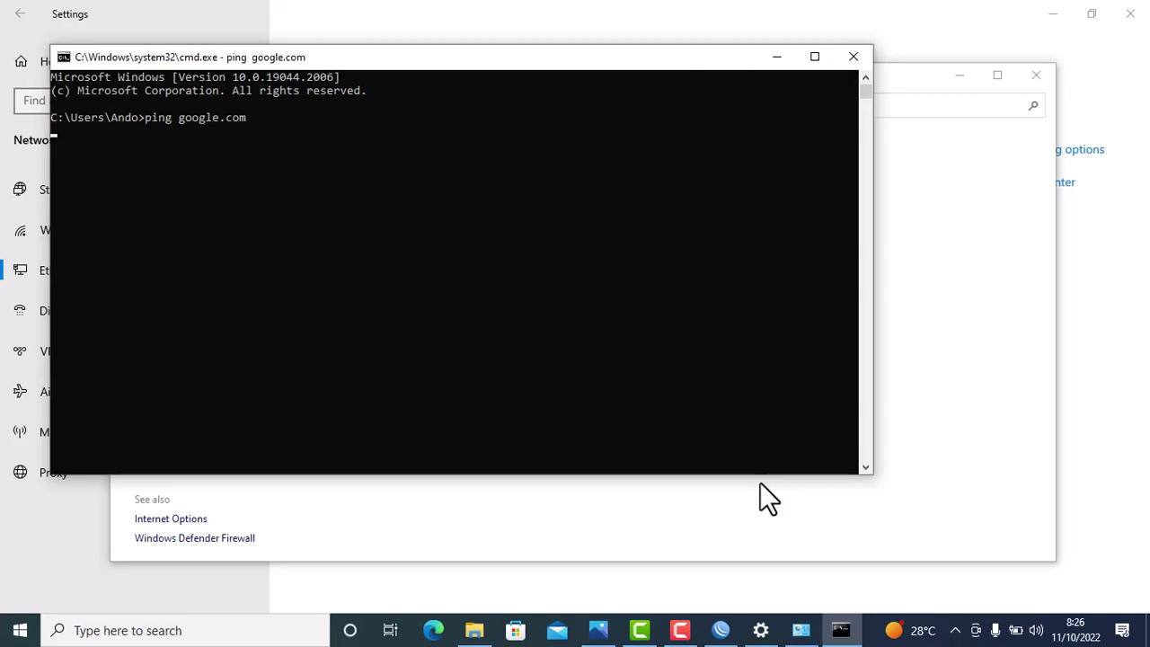
left_click(582, 243)
key("Up")
key("Return")
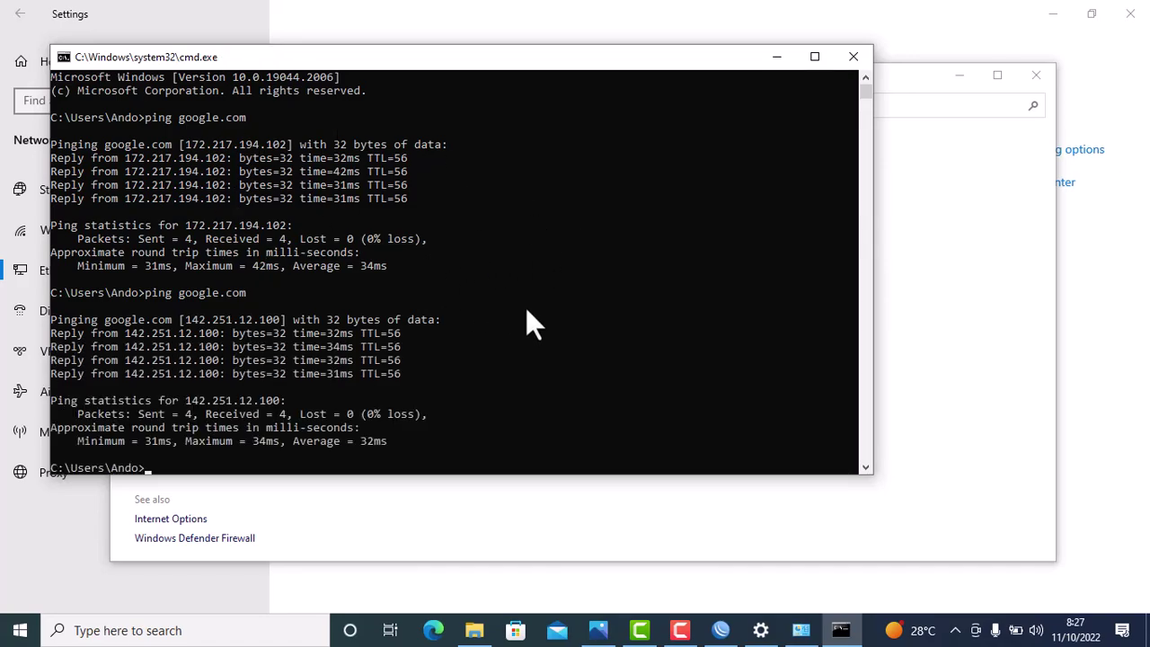
left_click_drag(328, 57, 430, 149)
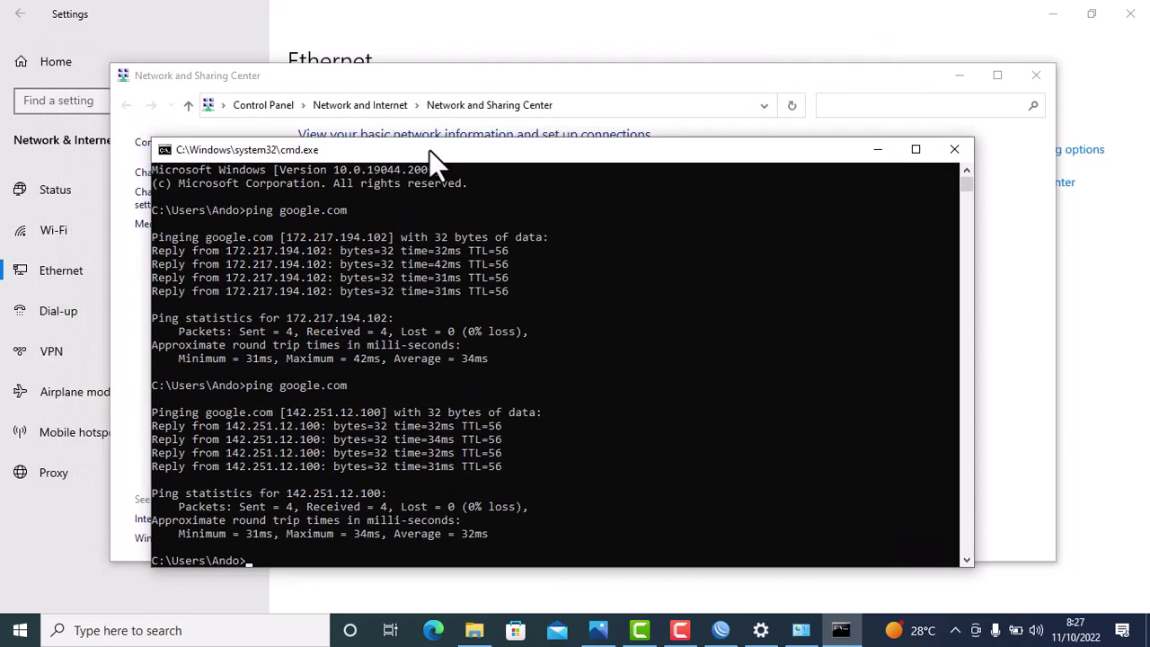
Step: Switch back to WinBox and check the client's PPPoE server binding in the PPP interface list, widening the name column
left_click(720, 629)
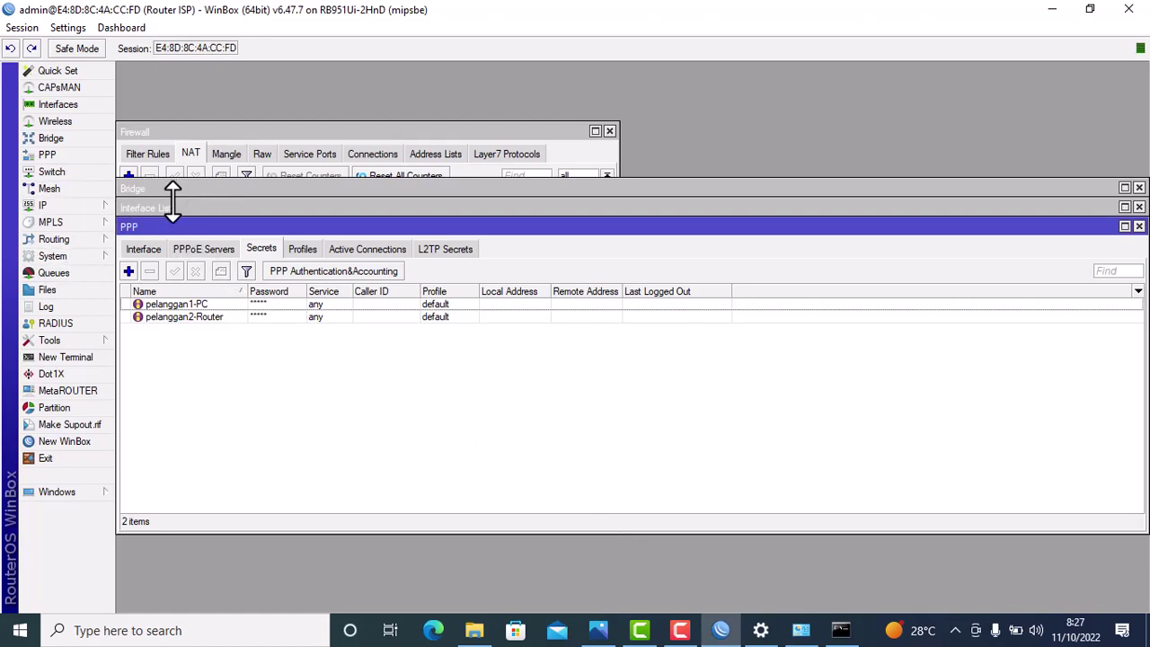
left_click(144, 252)
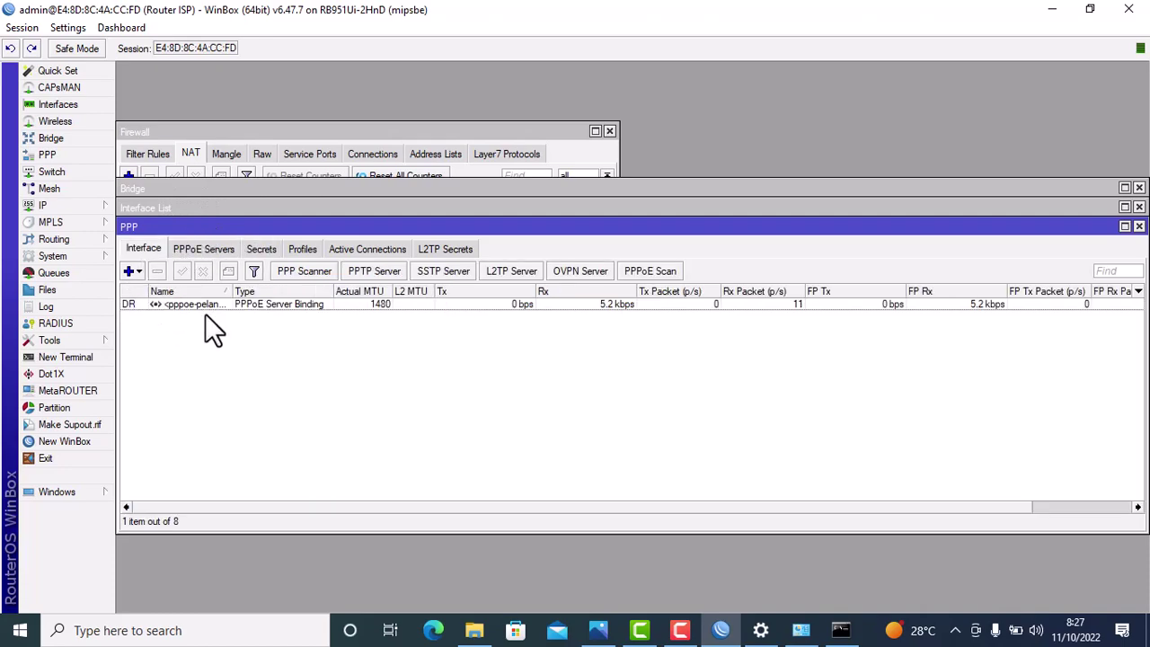
left_click_drag(225, 294, 277, 294)
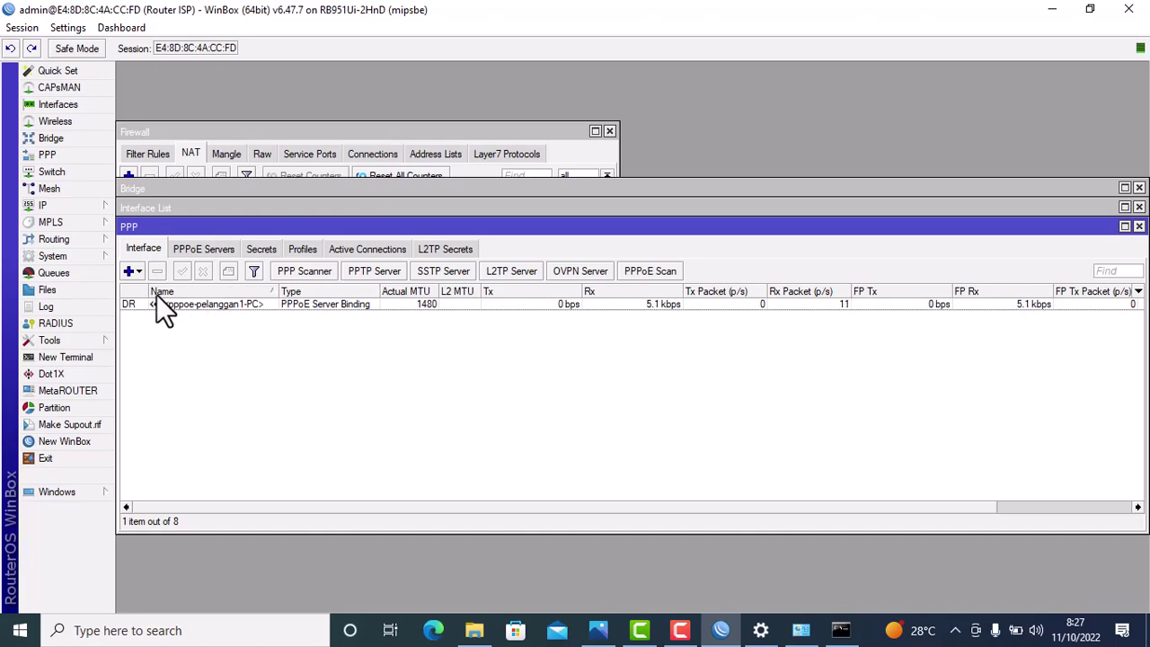
Step: Add a simple queue named Pelanggan1-PC with the PPPoE interface <pppoe-pelanggan1-PC> as its target
left_click(66, 271)
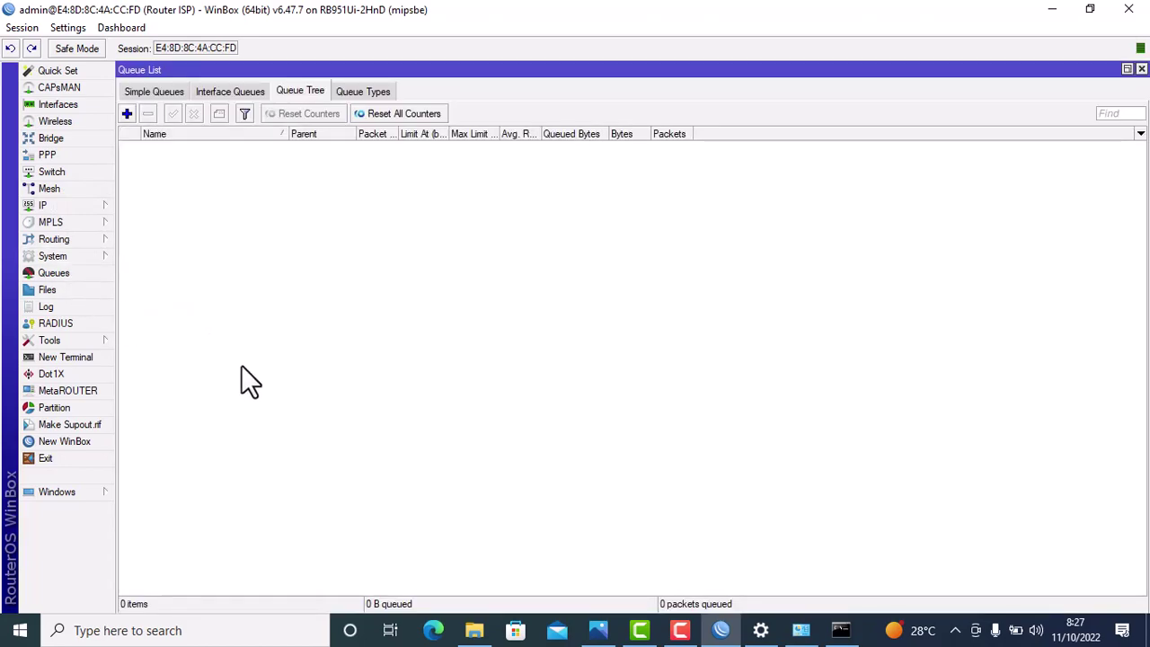
left_click(153, 93)
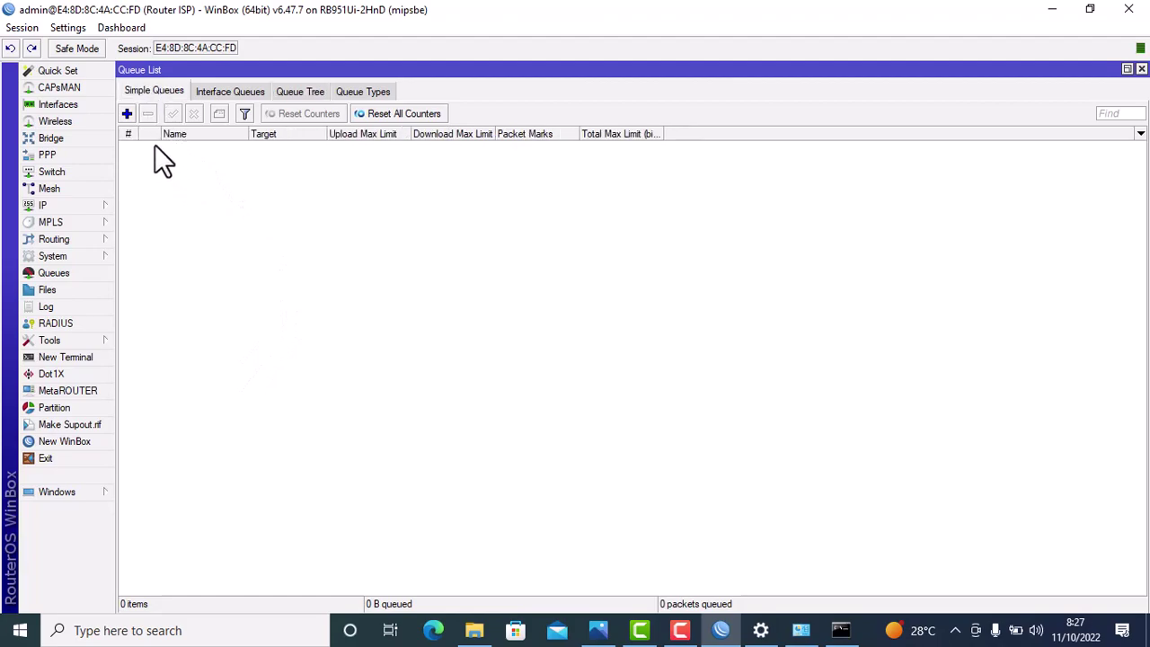
left_click(126, 114)
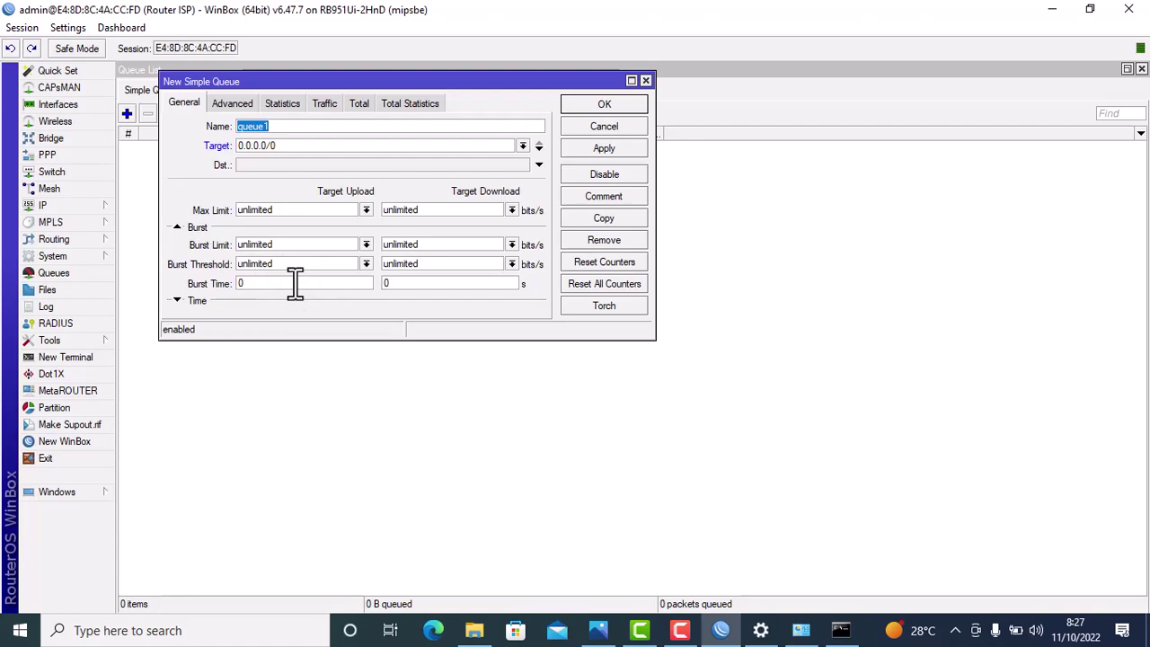
type("P")
key("BackSpace")
type("Pelanggan1-PC")
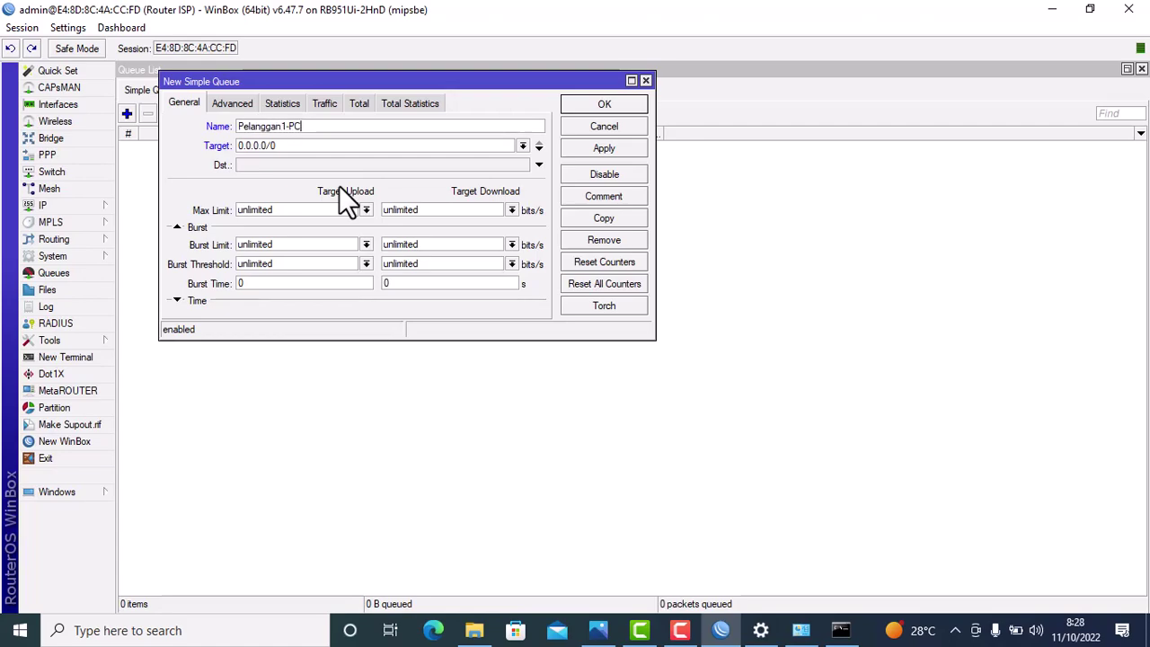
left_click(525, 147)
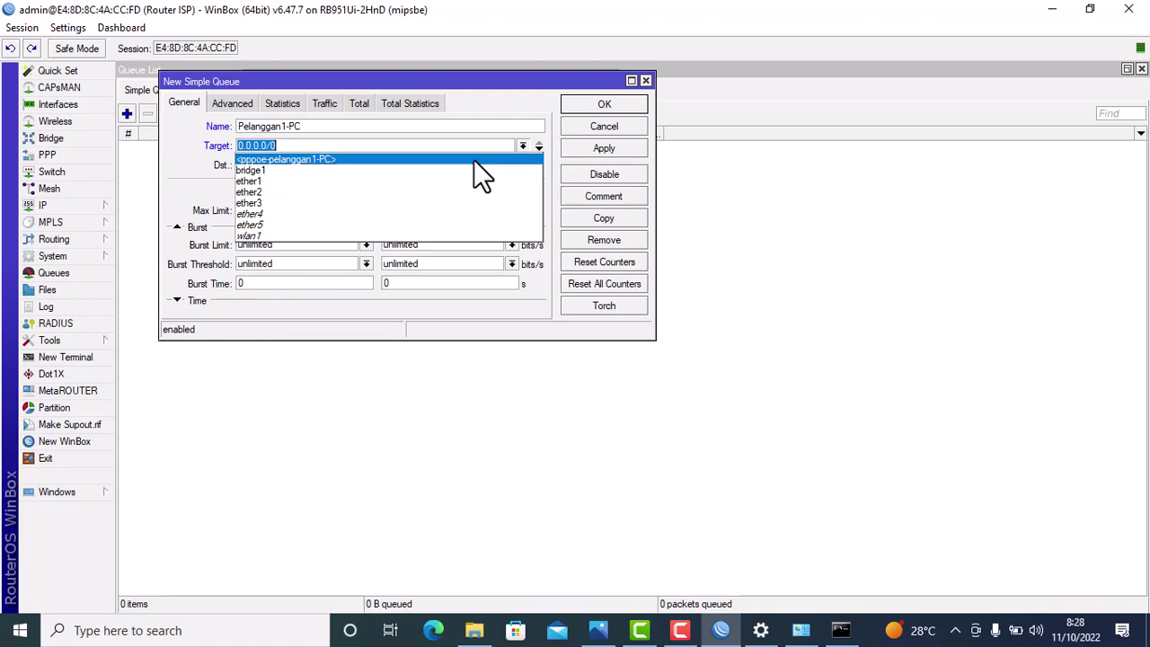
left_click(367, 159)
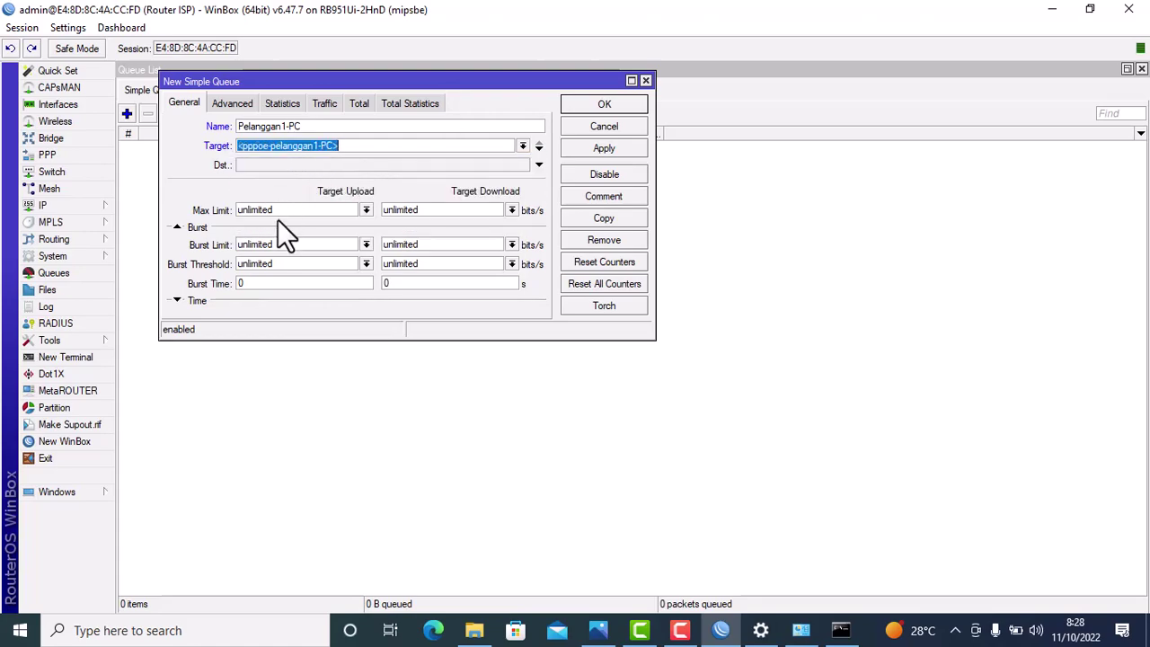
Step: Limit the new queue's maximum upload and download to 1M each and save it, widening the list's name and target columns
left_click(365, 210)
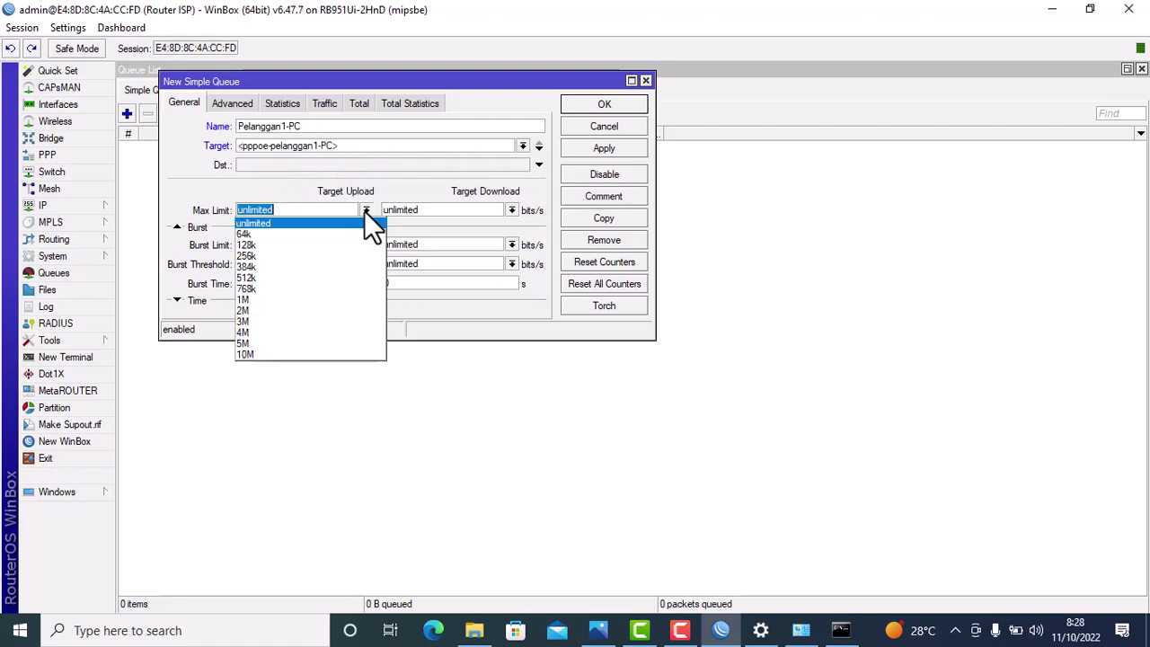
left_click(335, 297)
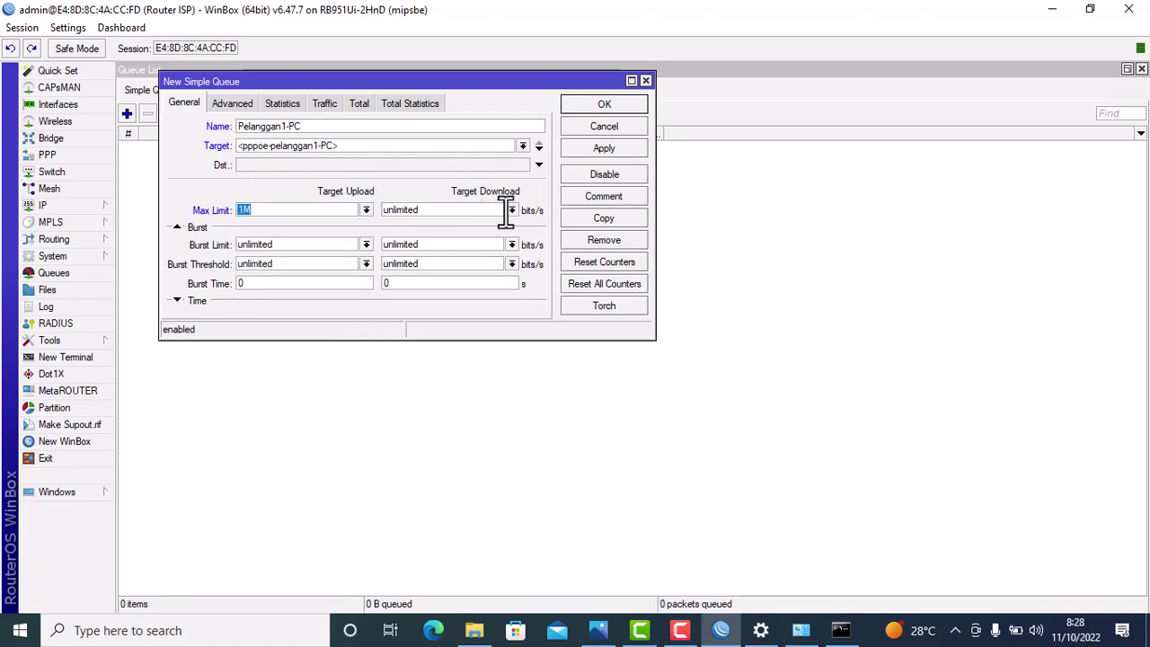
left_click(510, 209)
left_click(477, 297)
left_click(604, 149)
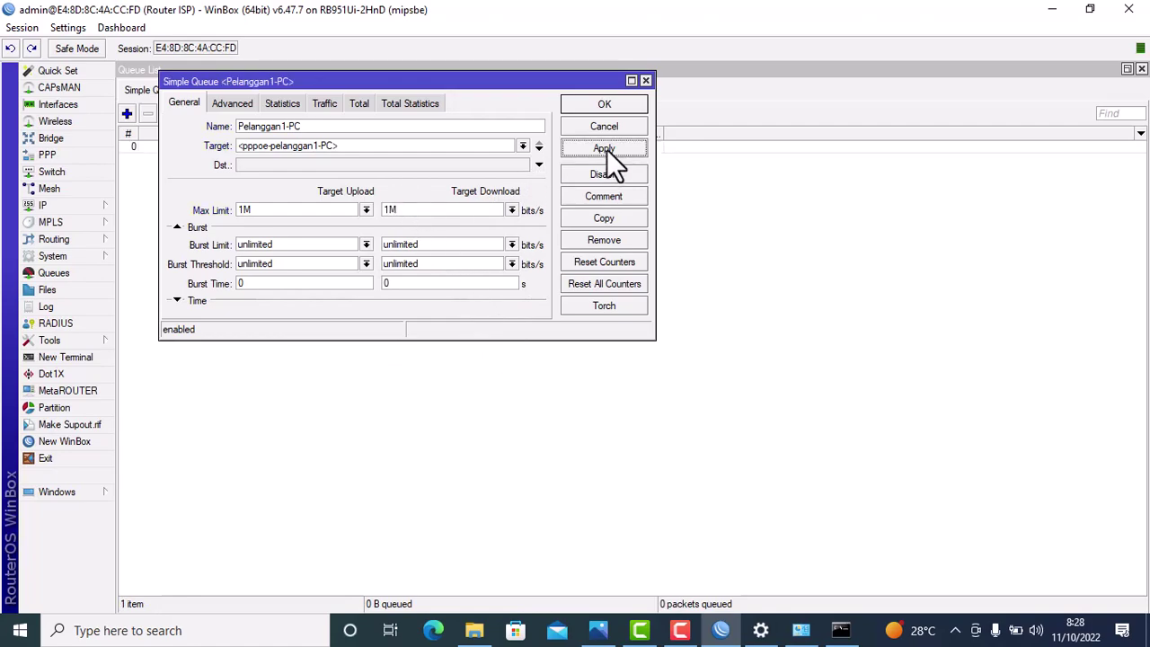
left_click(602, 106)
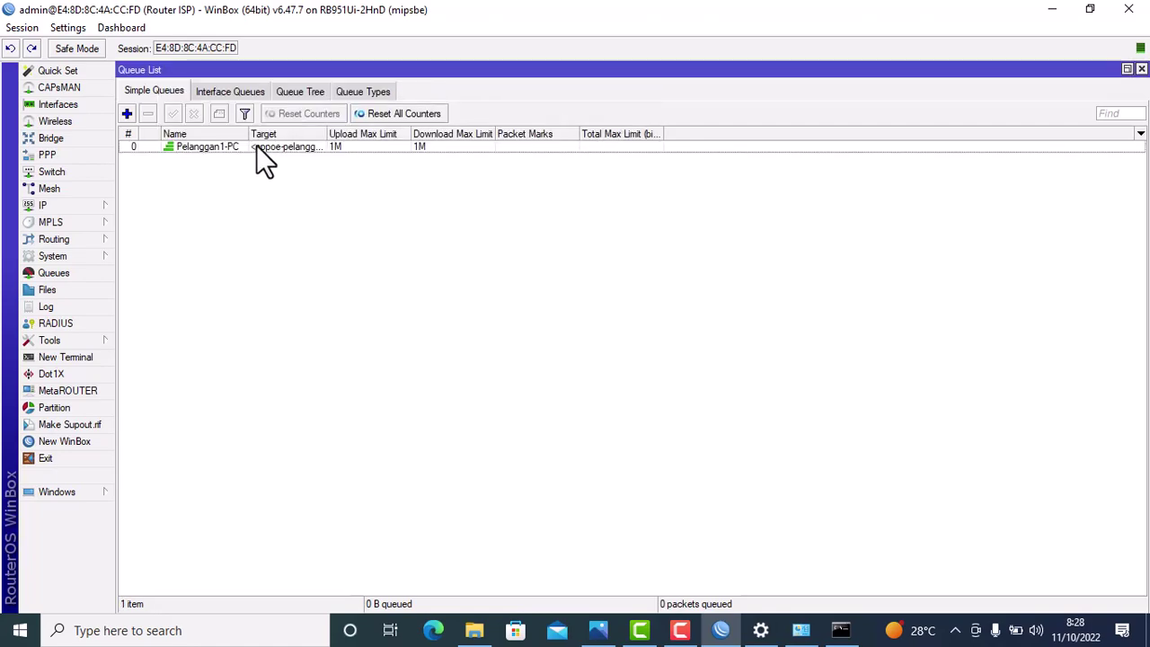
left_click_drag(248, 133, 255, 133)
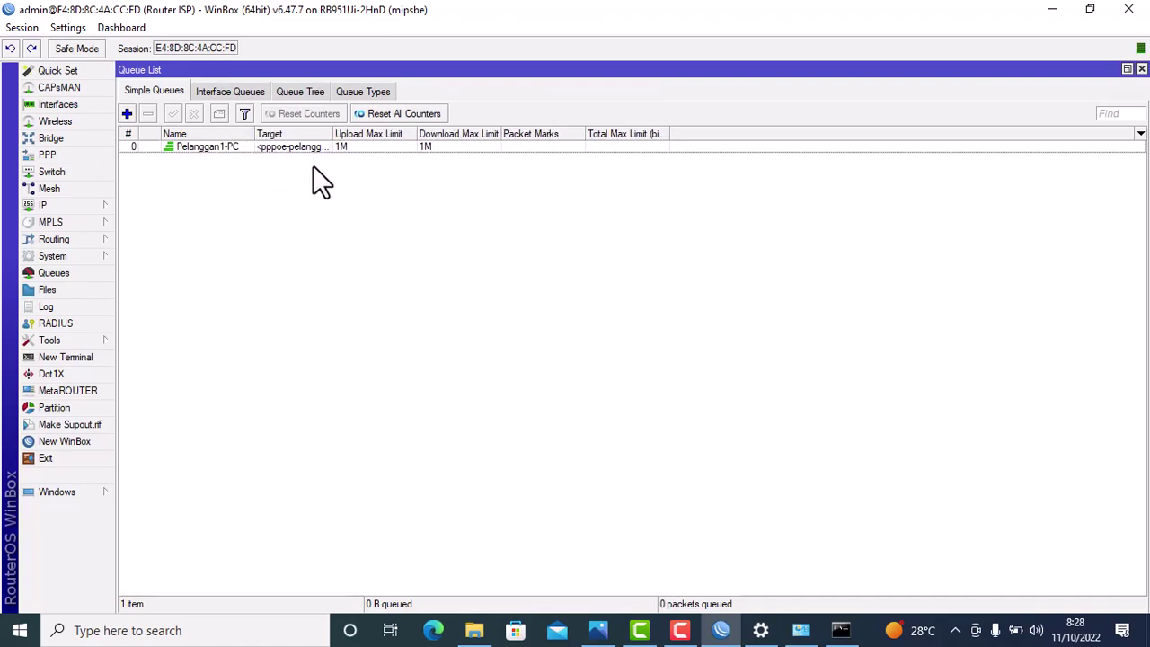
left_click_drag(332, 134, 376, 134)
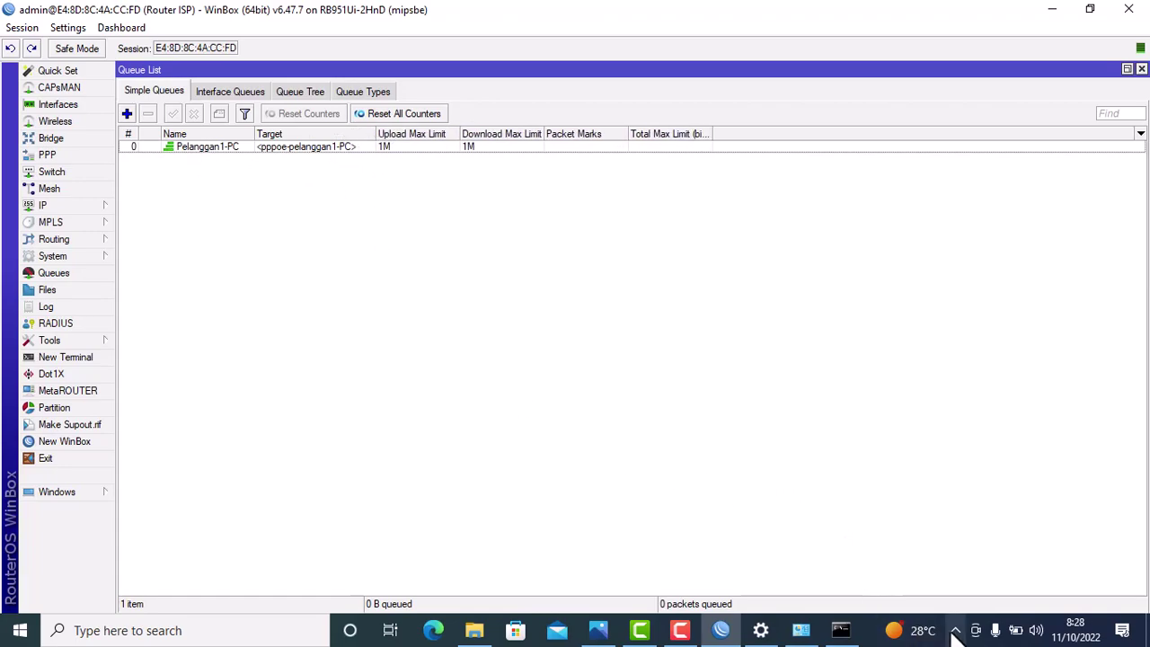
Step: Switch to the Network and Sharing Center, check the Broadband Connection's status and network details, and close both dialogs
left_click(801, 629)
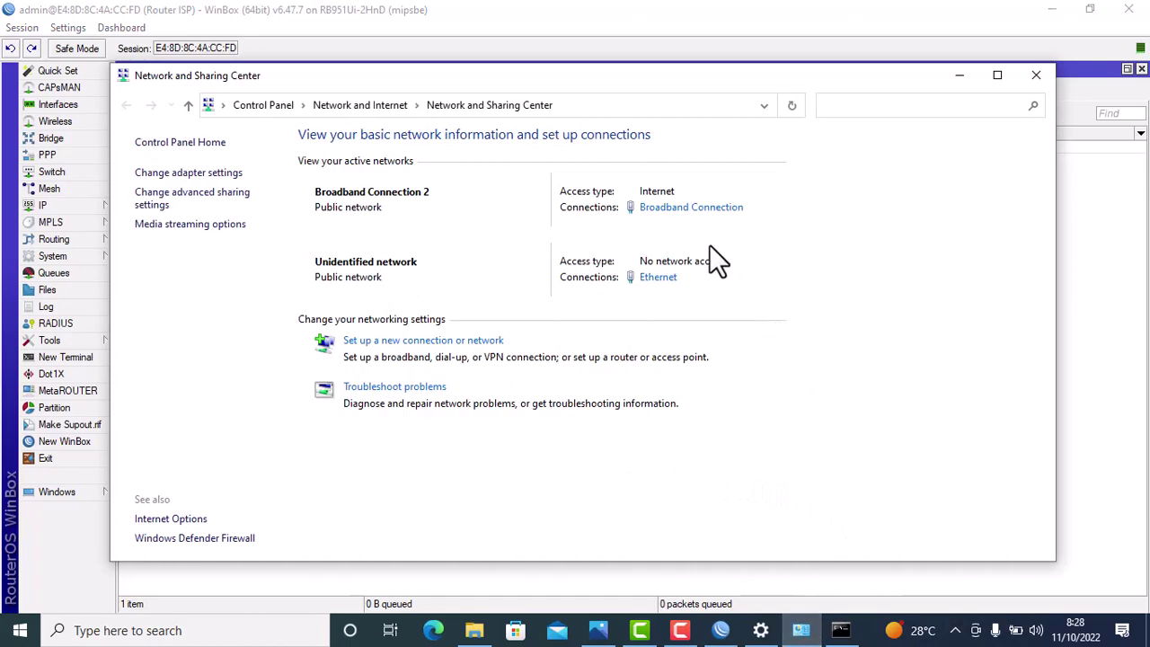
left_click(683, 214)
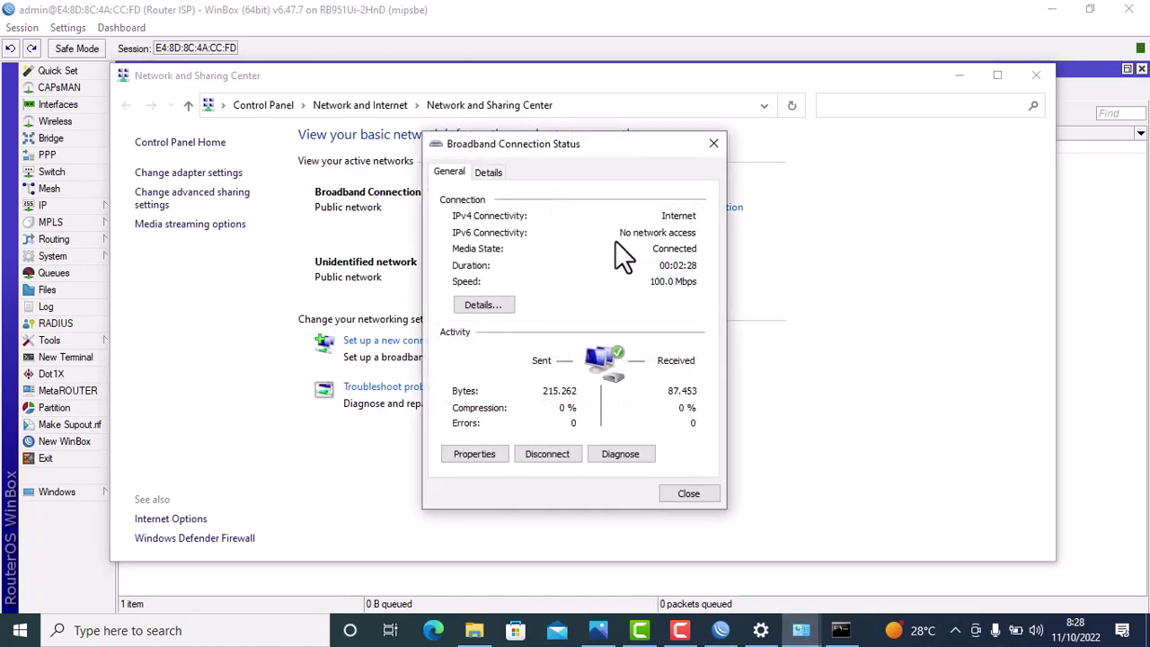
left_click(493, 307)
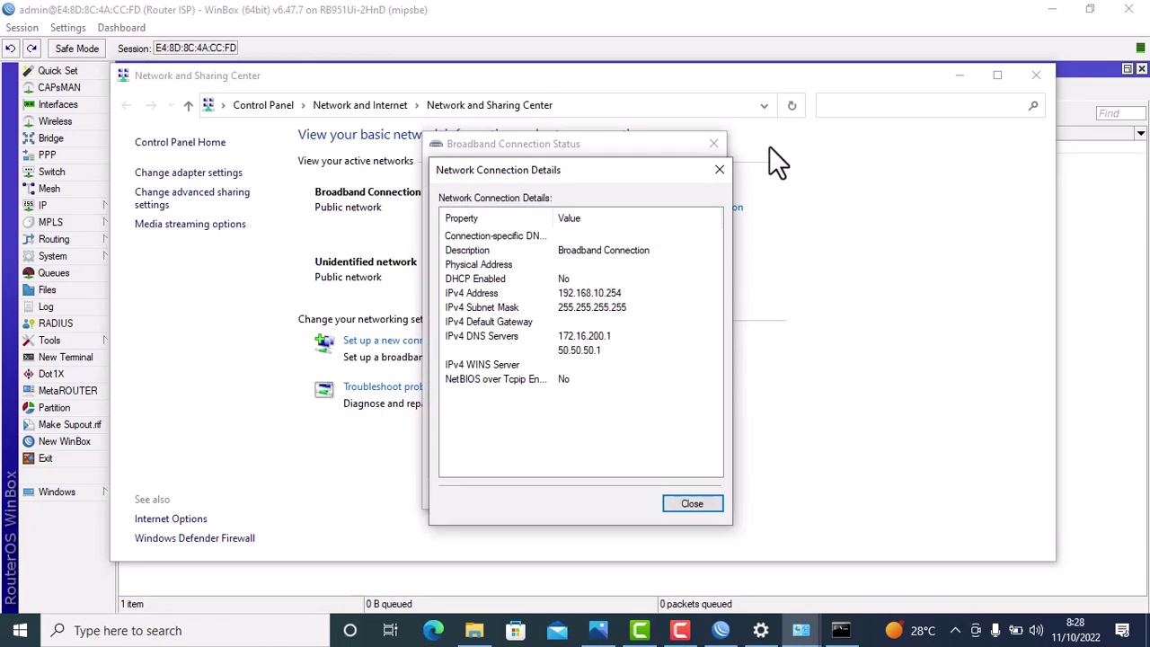
left_click(718, 170)
left_click(713, 145)
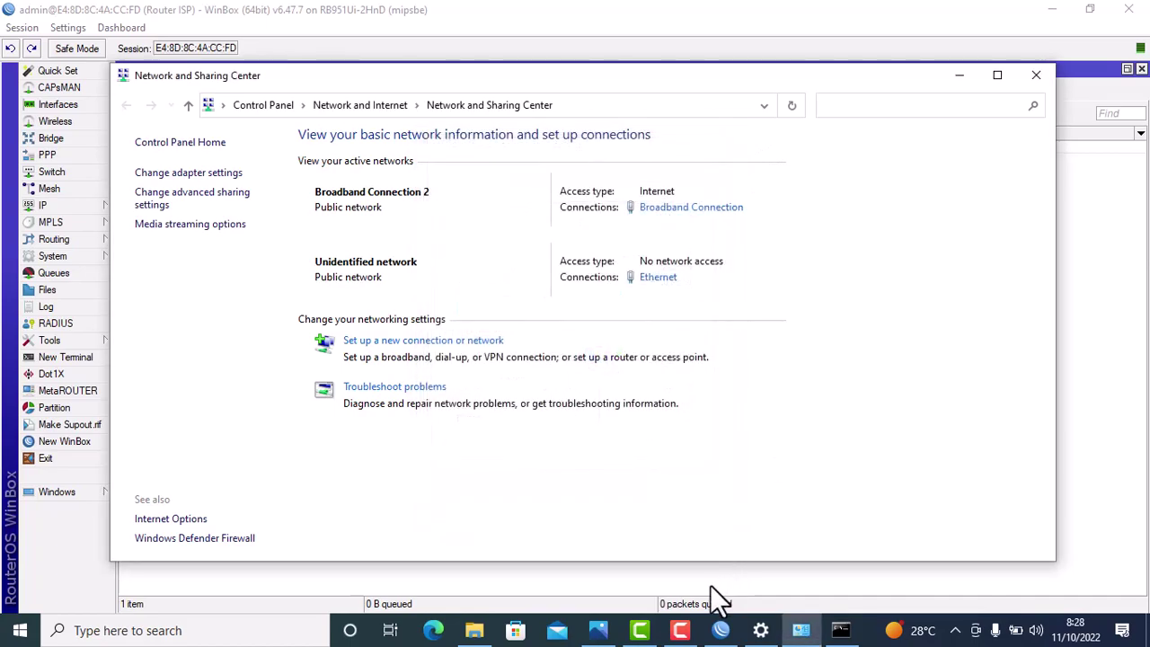
Step: Switch back to WinBox and select the pelanggan1-PC server binding in the PPP interface list to check its traffic
left_click(720, 629)
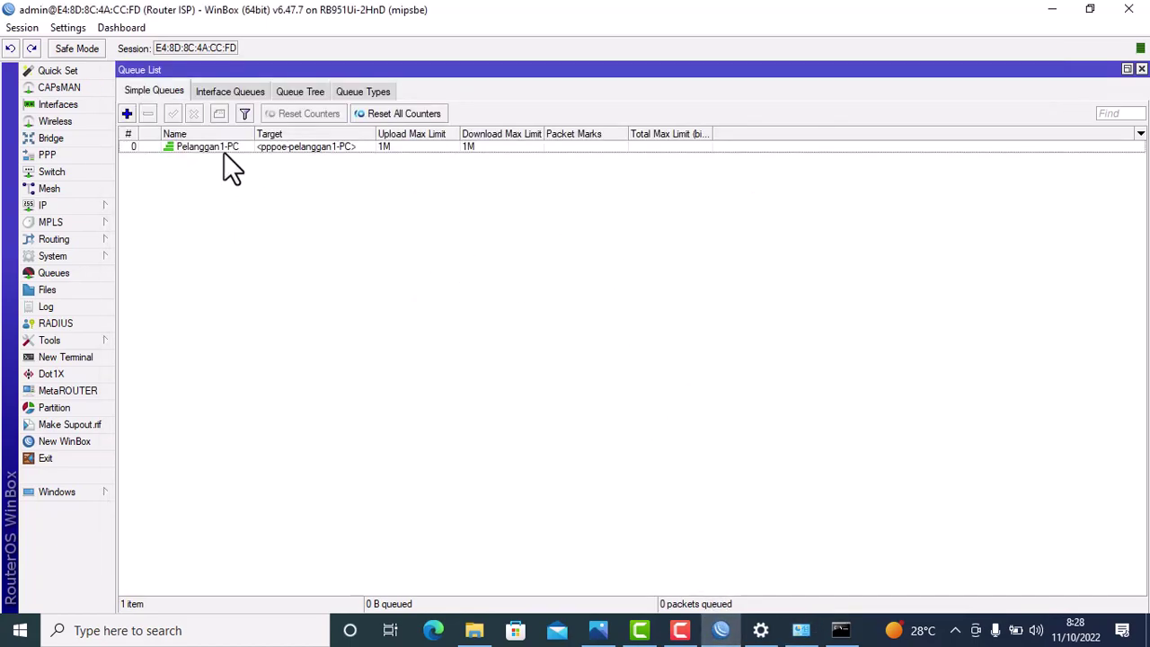
left_click(82, 156)
left_click(224, 306)
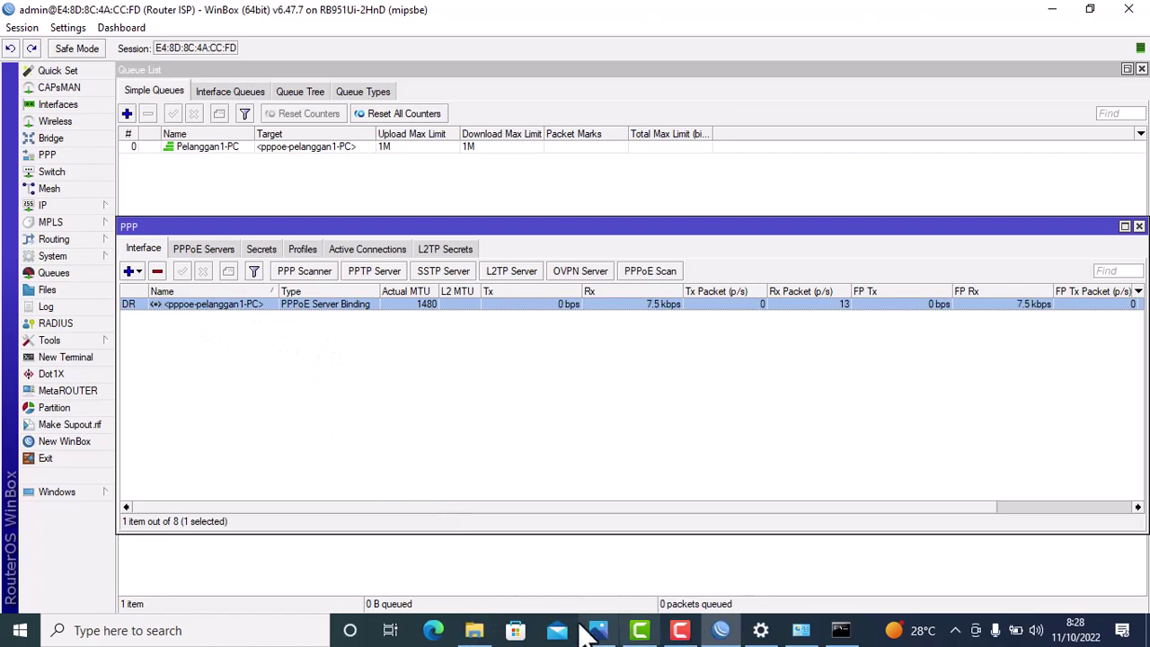
Step: Minimize the open windows and switch to Google Chrome to run an internet speed test at fast.com
left_click(1051, 10)
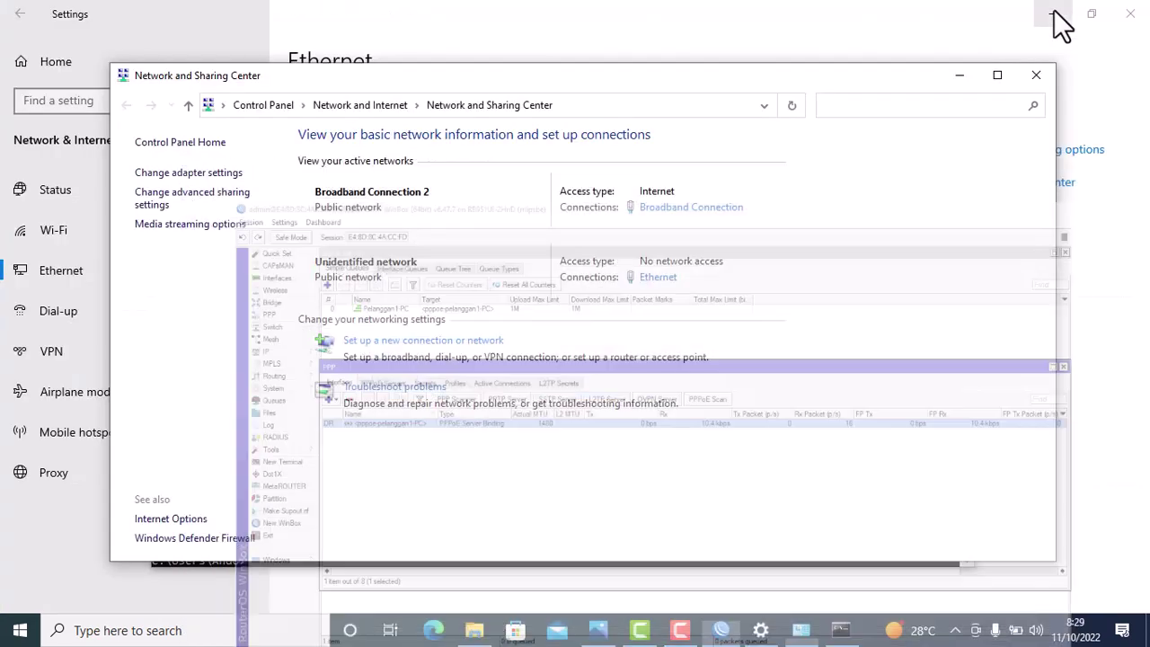
left_click(1052, 11)
left_click(957, 77)
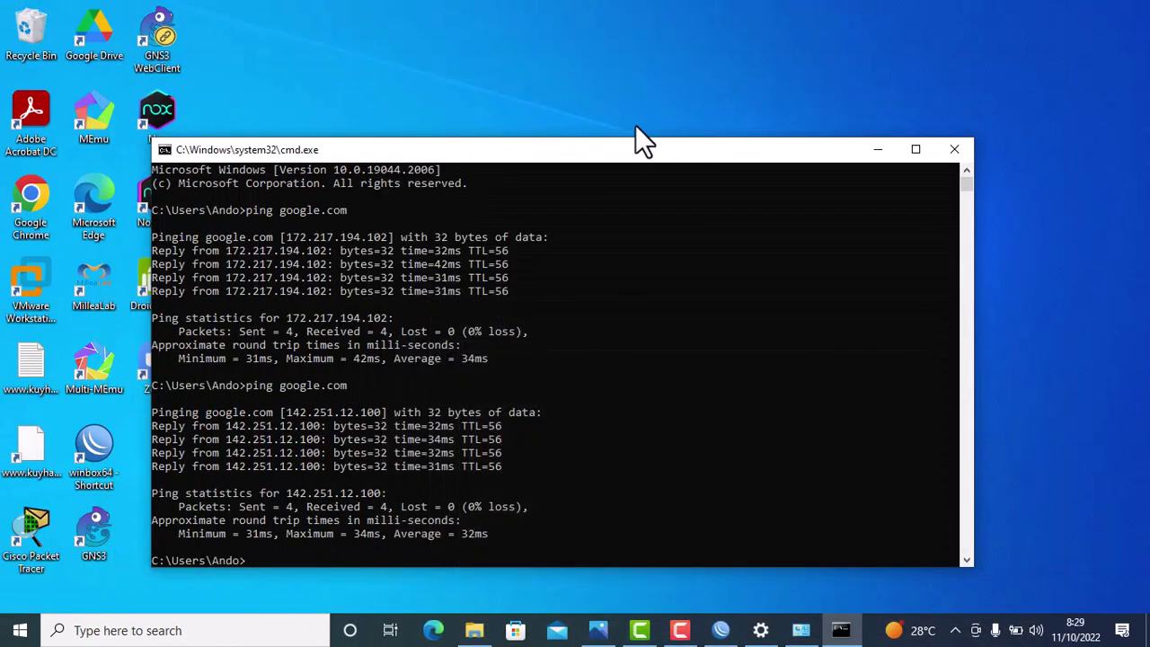
left_click(875, 149)
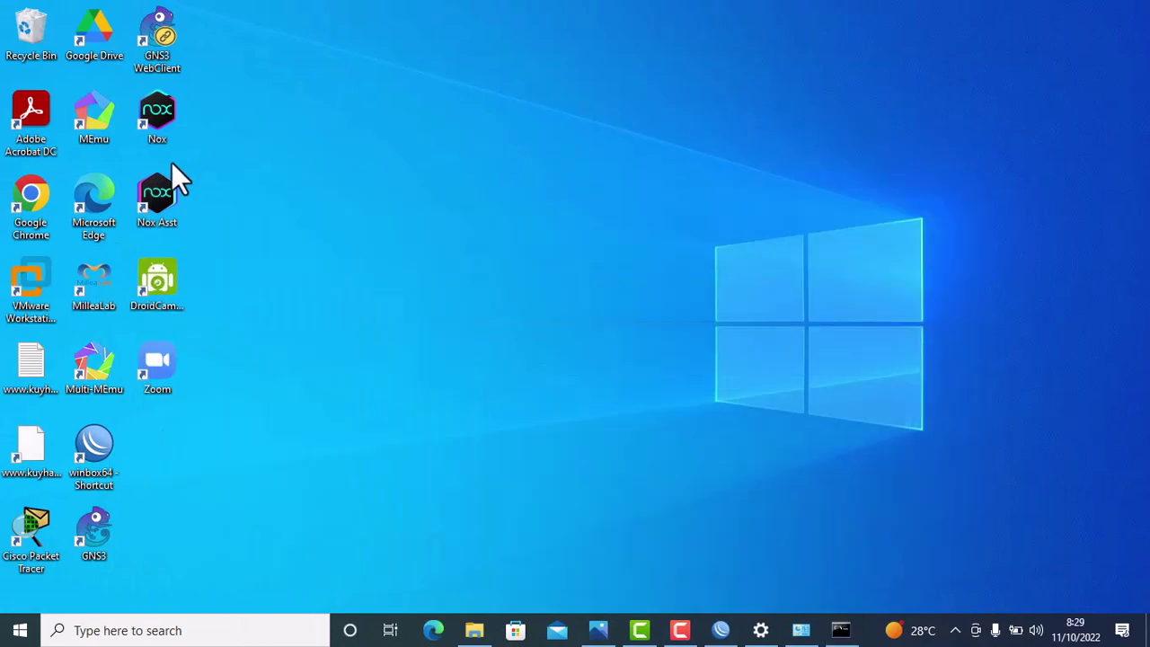
left_click(31, 197)
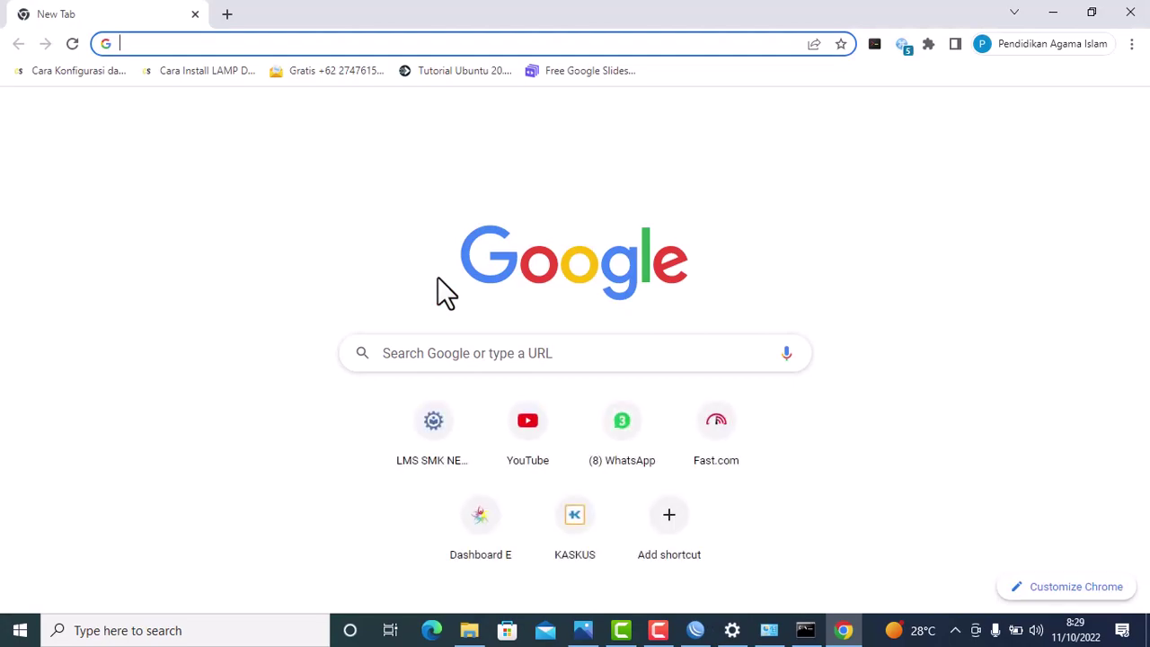
type("fast.com")
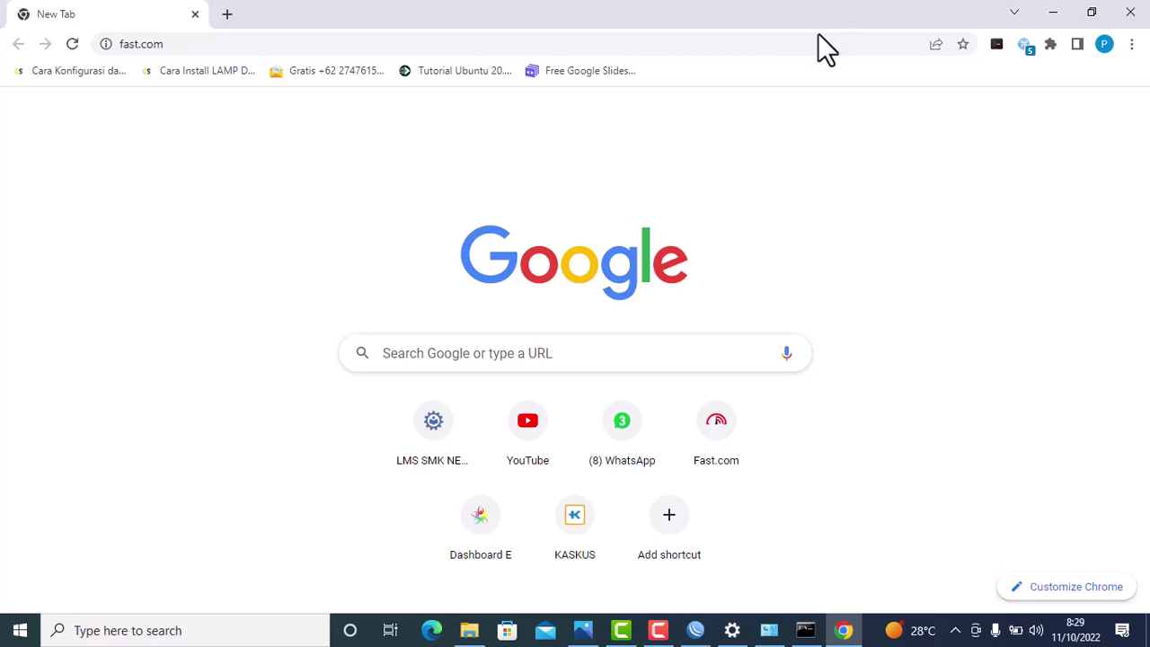
key("Return")
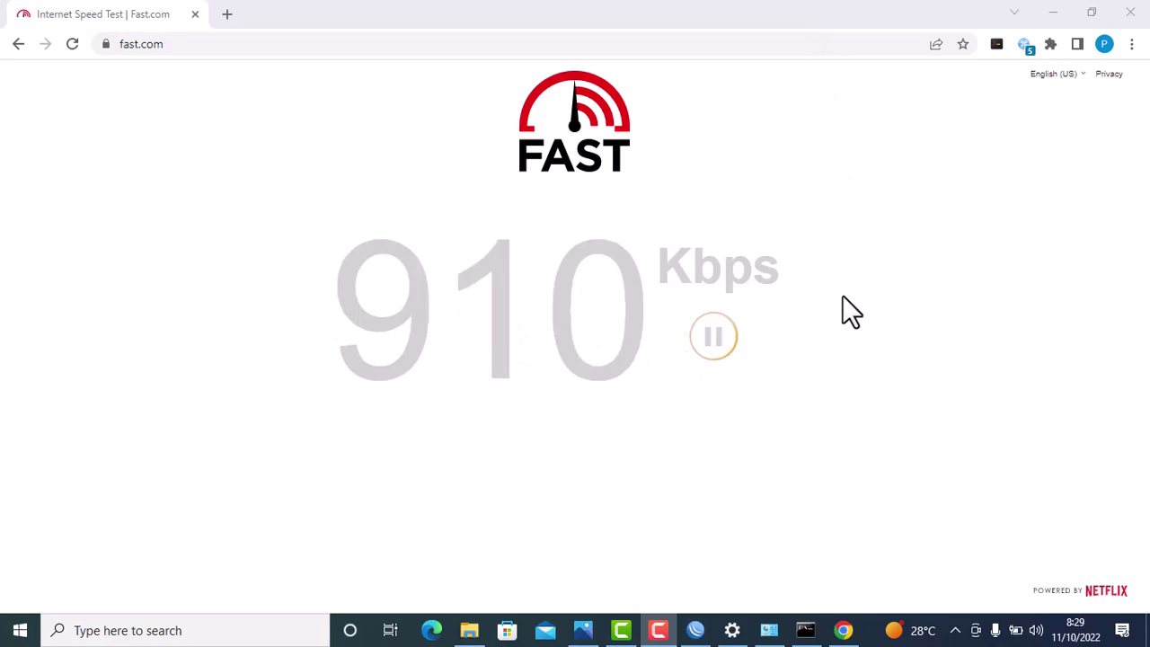
Step: Compare the client's live traffic in WinBox with the Chrome speed test, and view the PPPOE.png network diagram
left_click(695, 630)
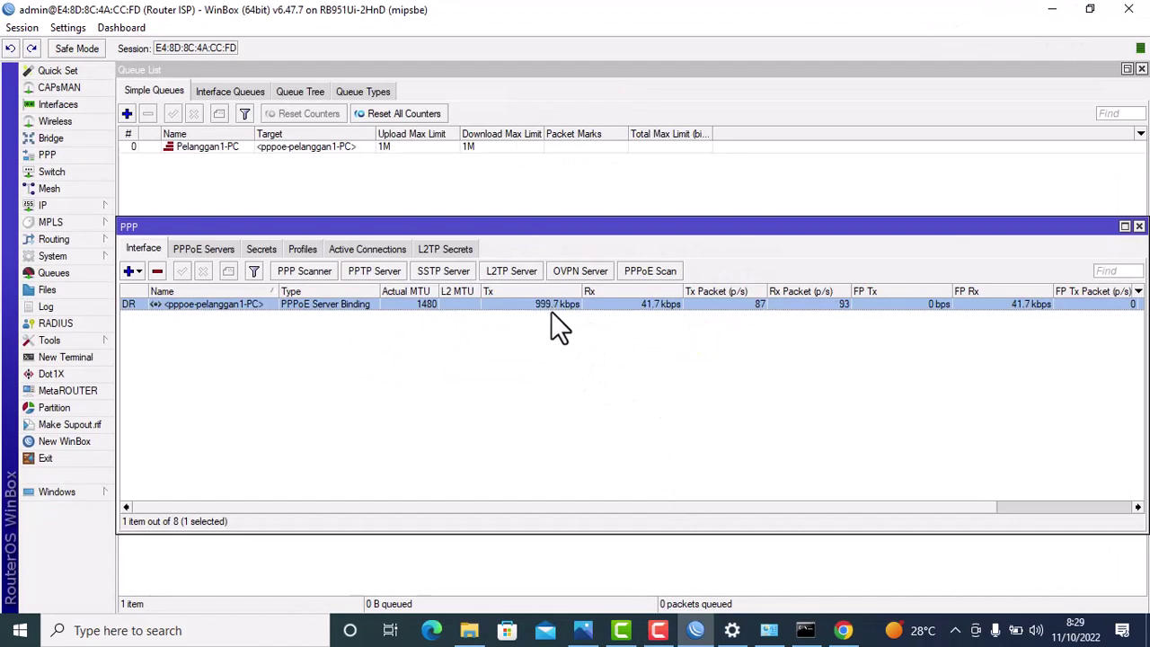
left_click(844, 628)
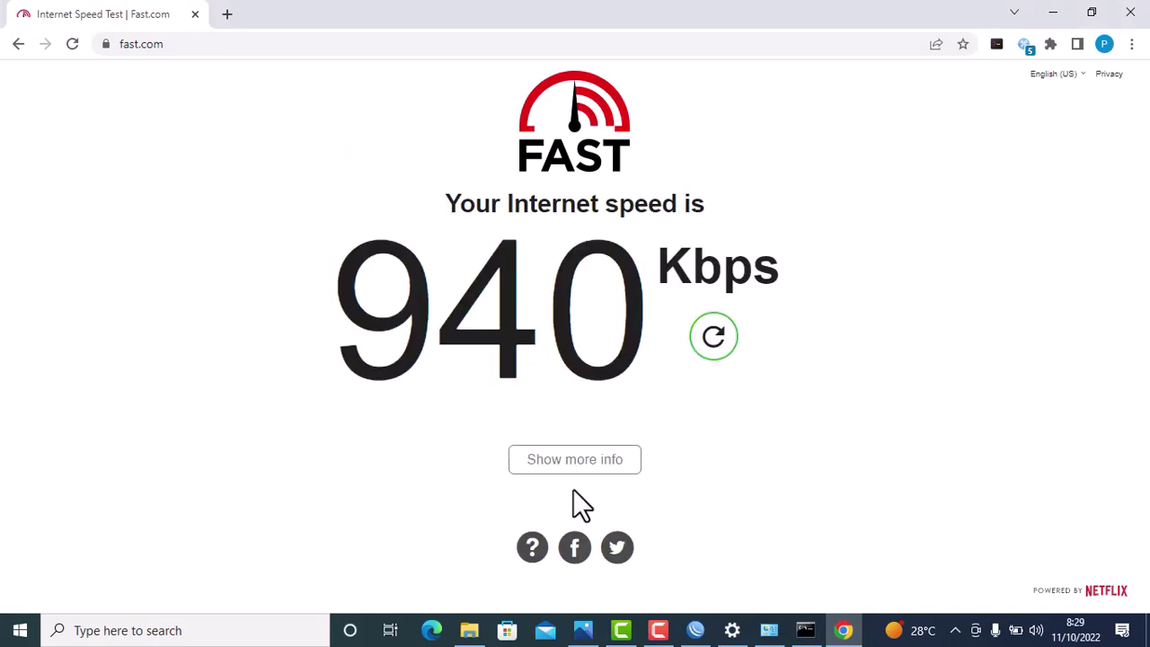
left_click(583, 629)
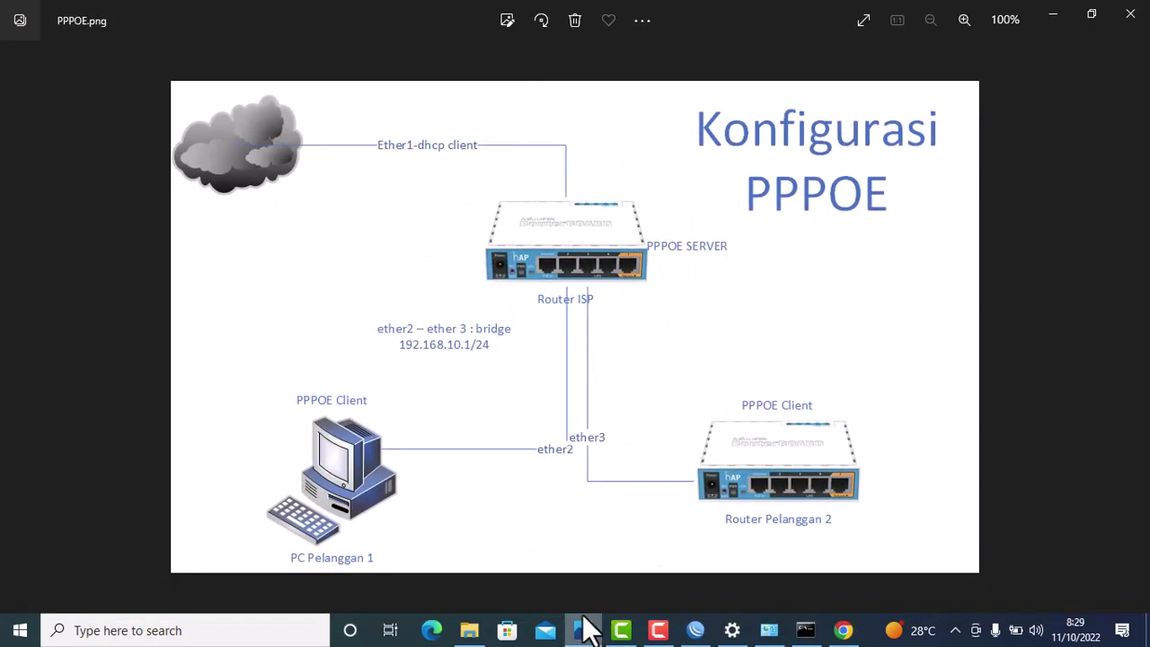
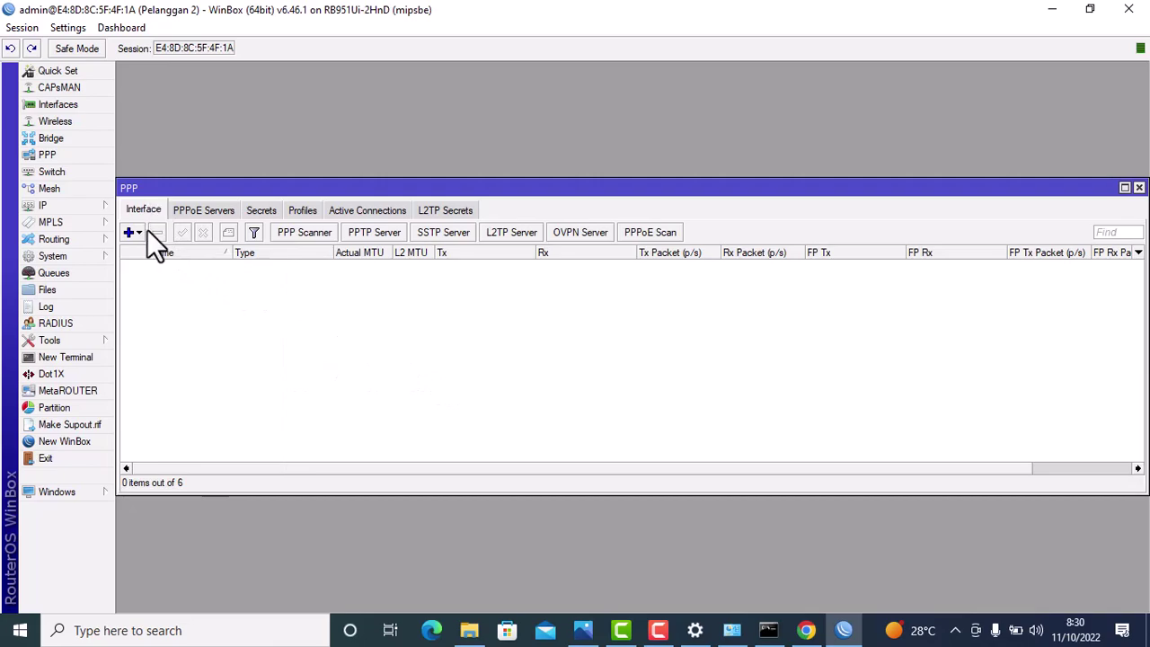
Step: Add a PPPoE client interface on ether1 with user pelanggan2-Router and its password, and enable Use Peer DNS
left_click(139, 232)
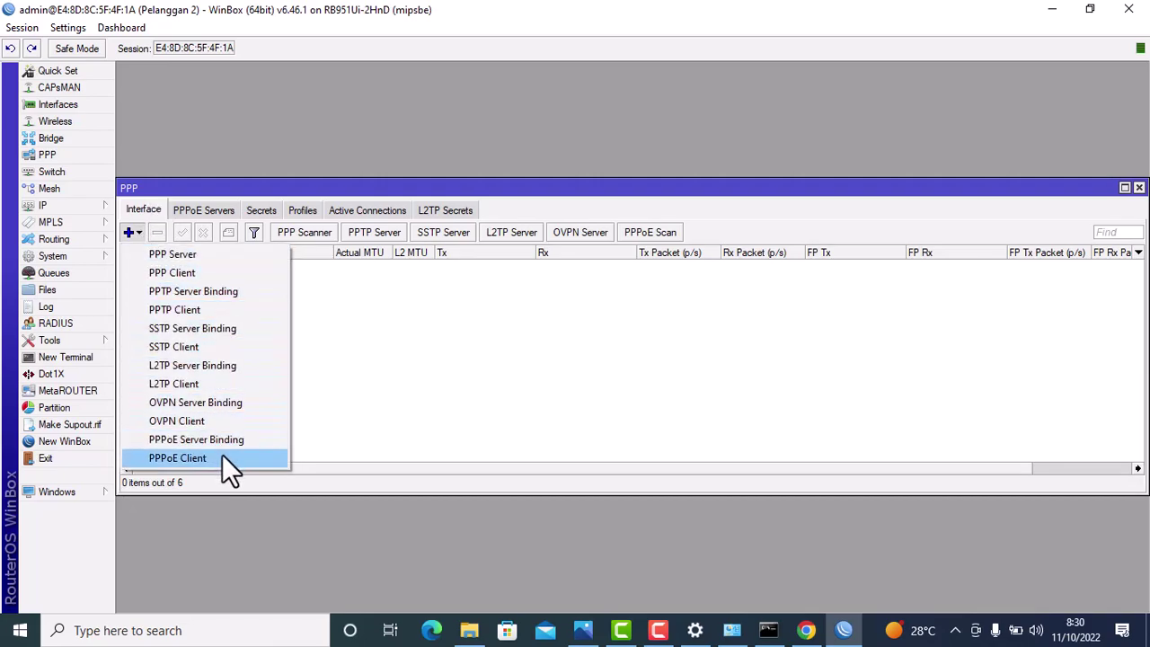
left_click(222, 456)
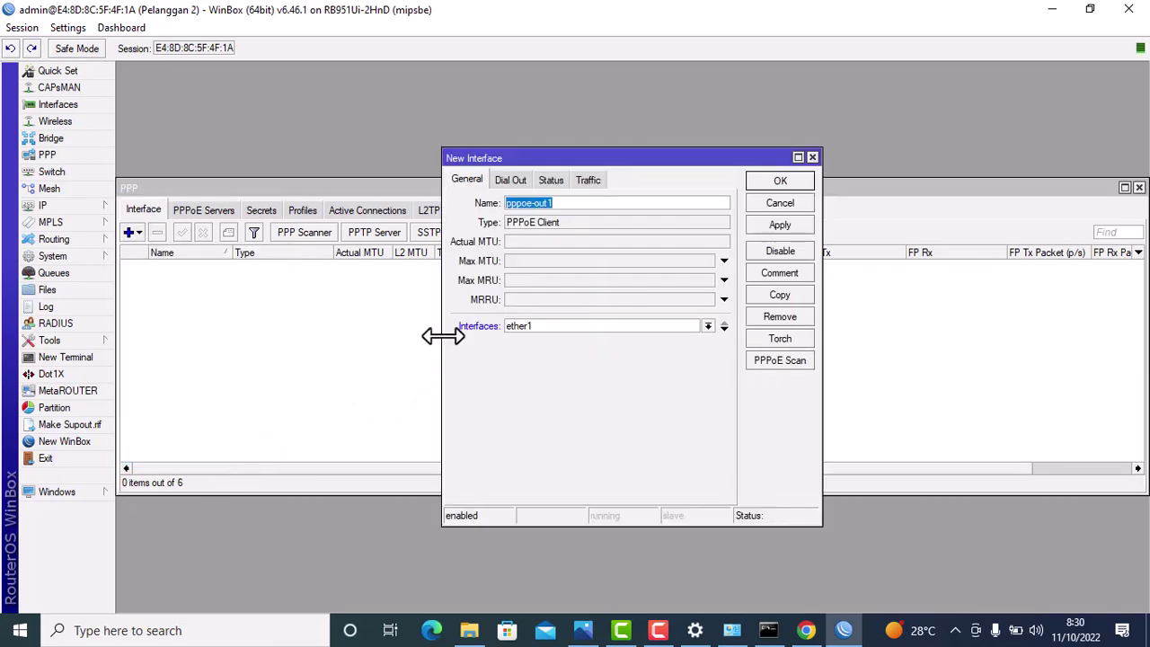
left_click(508, 181)
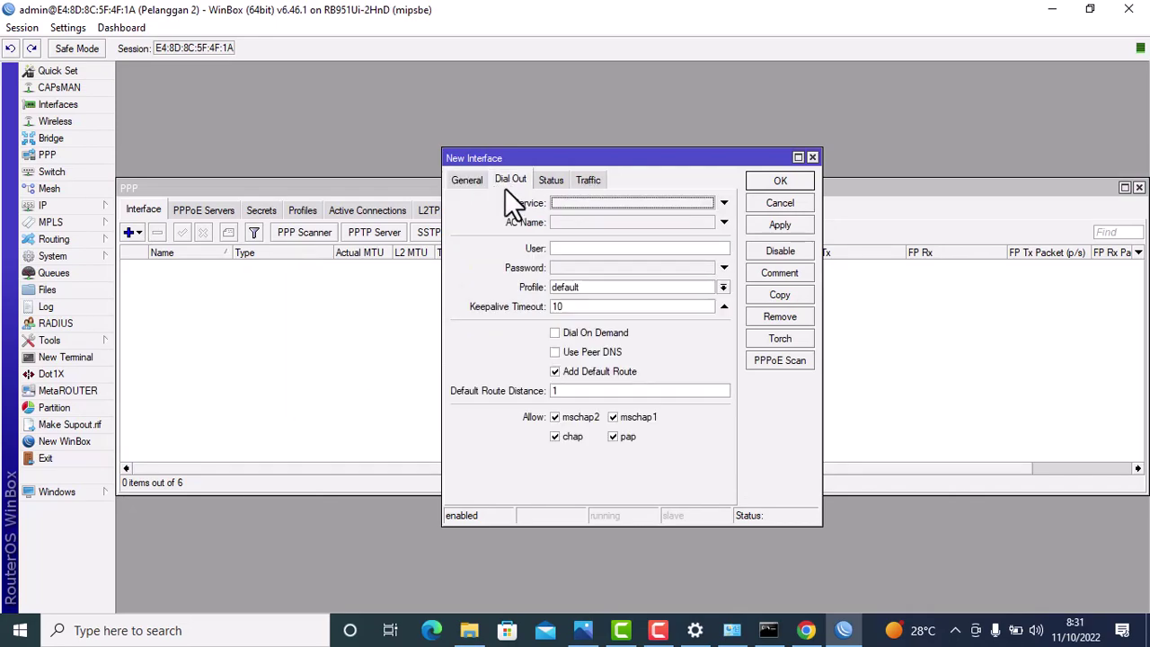
left_click(475, 184)
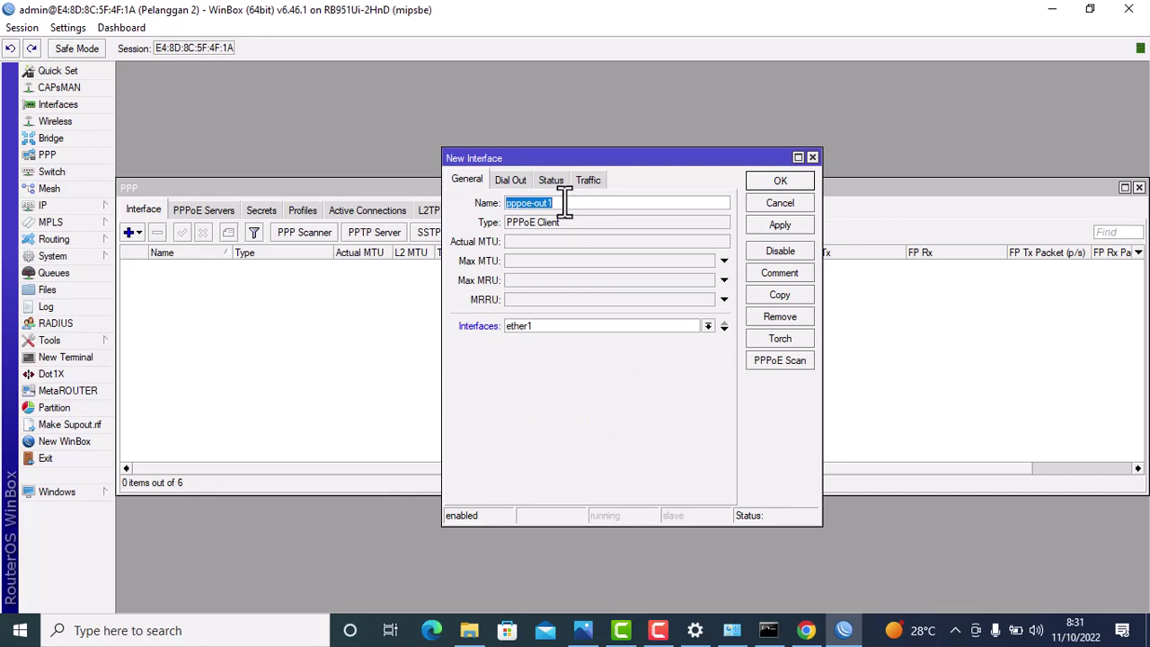
left_click(512, 181)
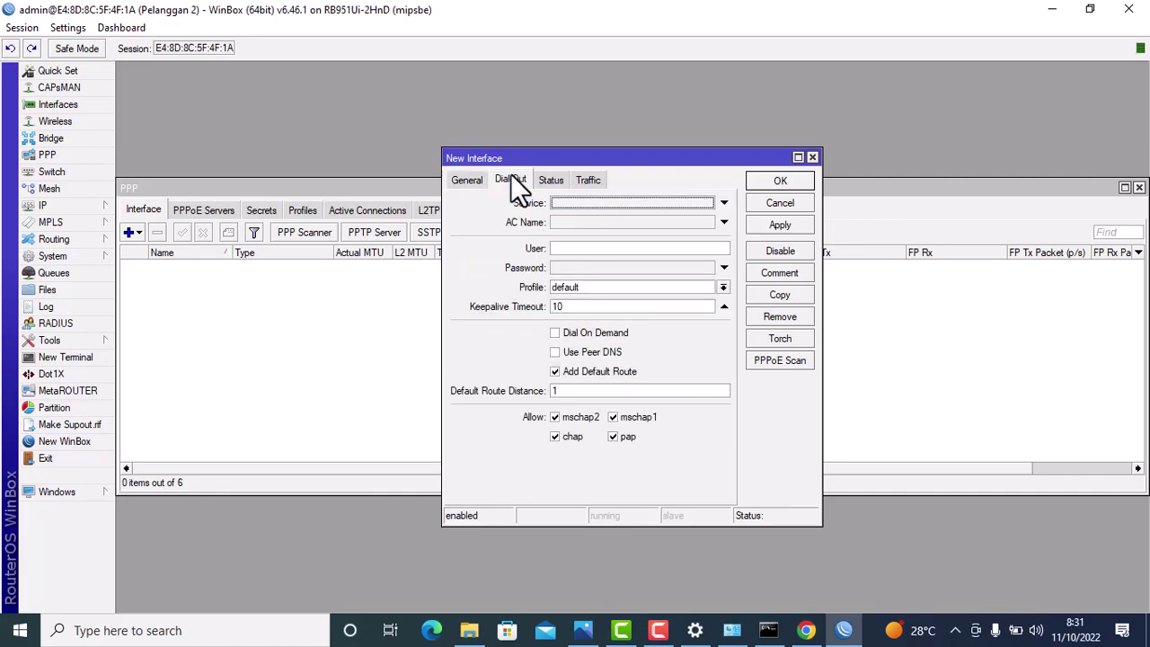
left_click(568, 250)
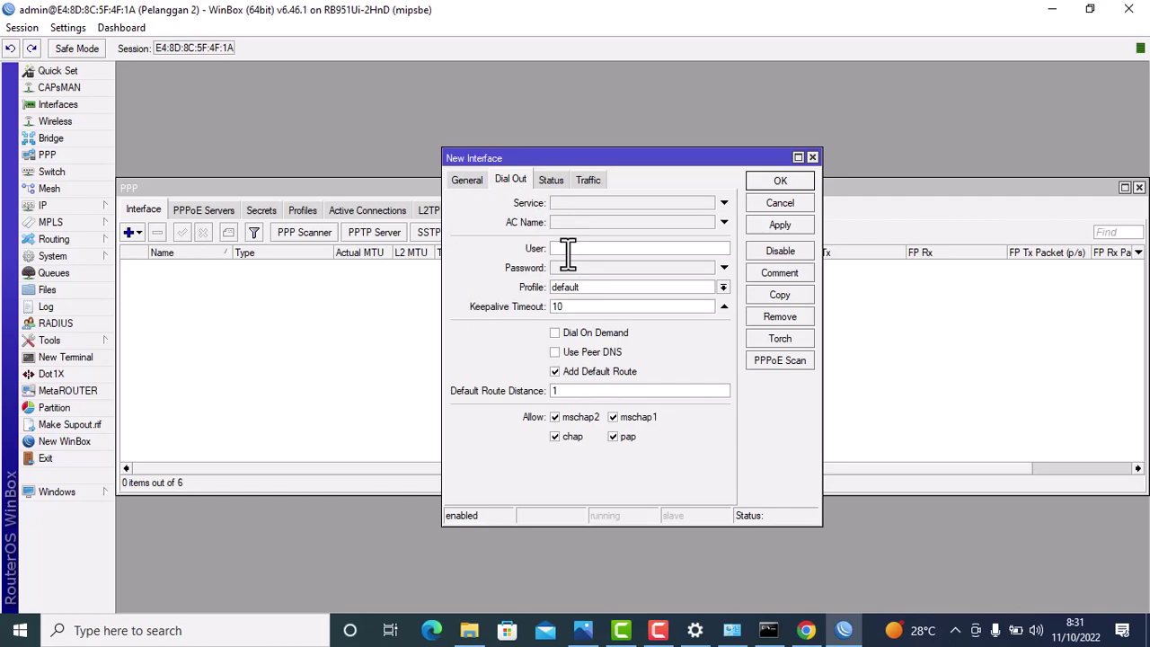
type("pelanggan2-Router")
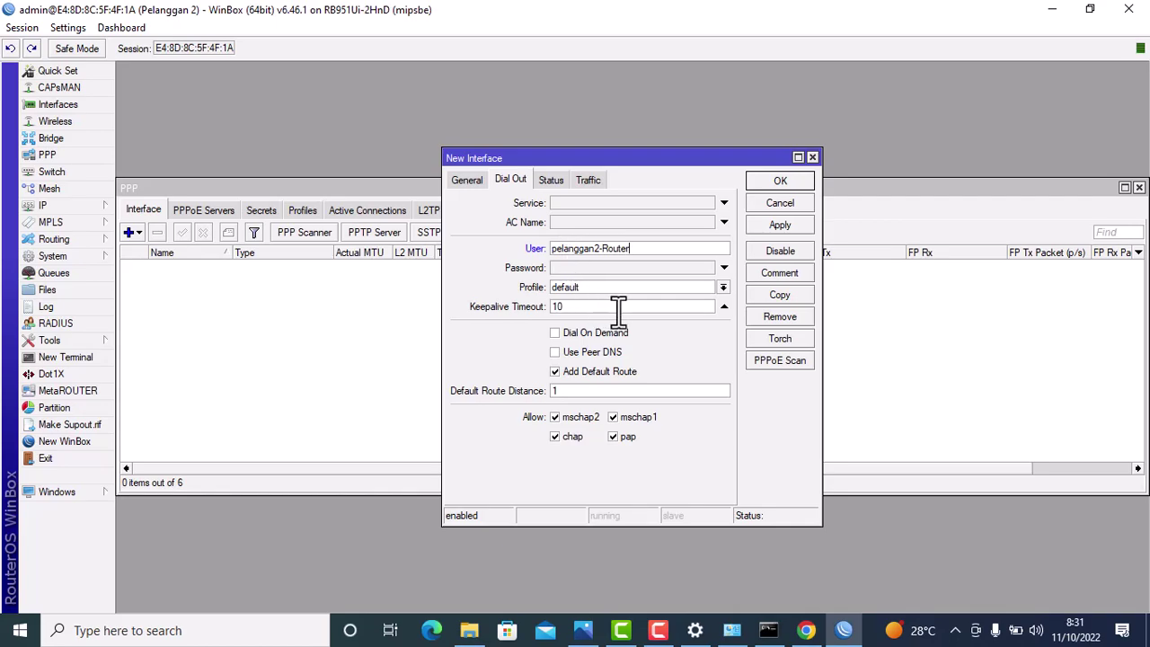
left_click(583, 268)
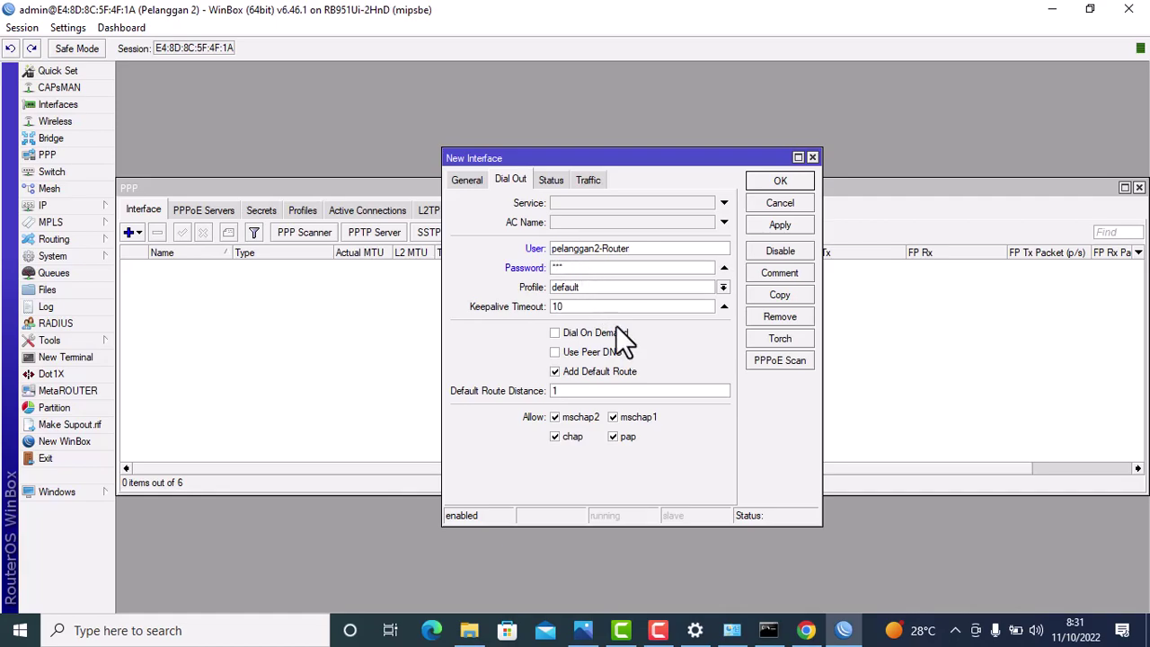
left_click(555, 353)
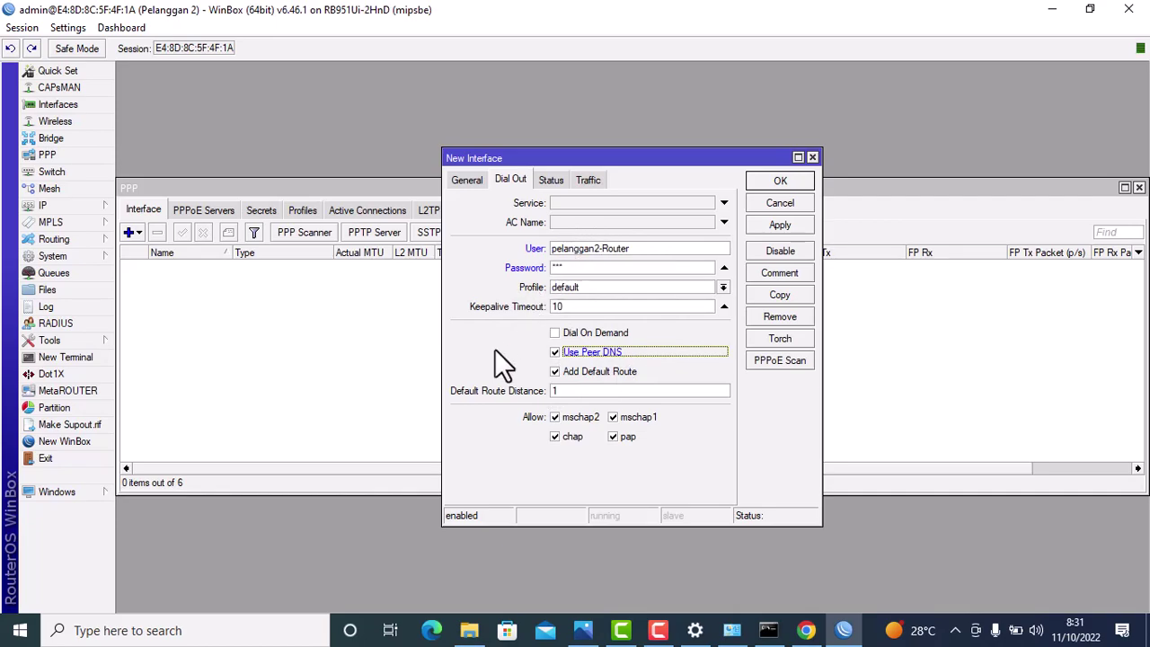
left_click(785, 225)
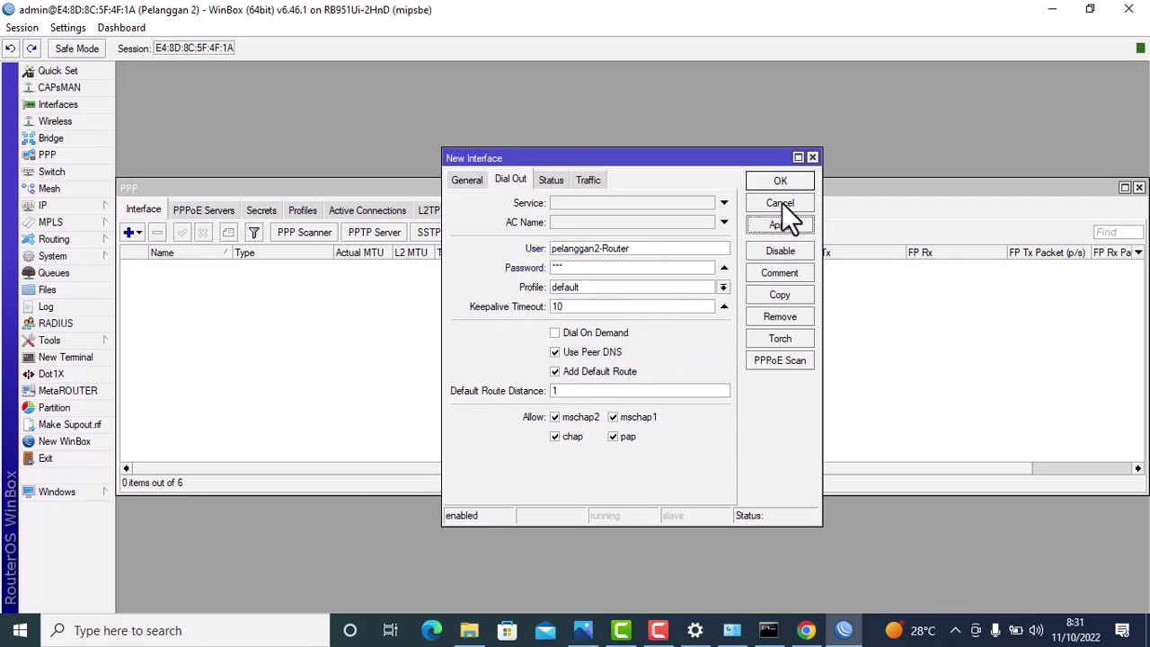
left_click(777, 179)
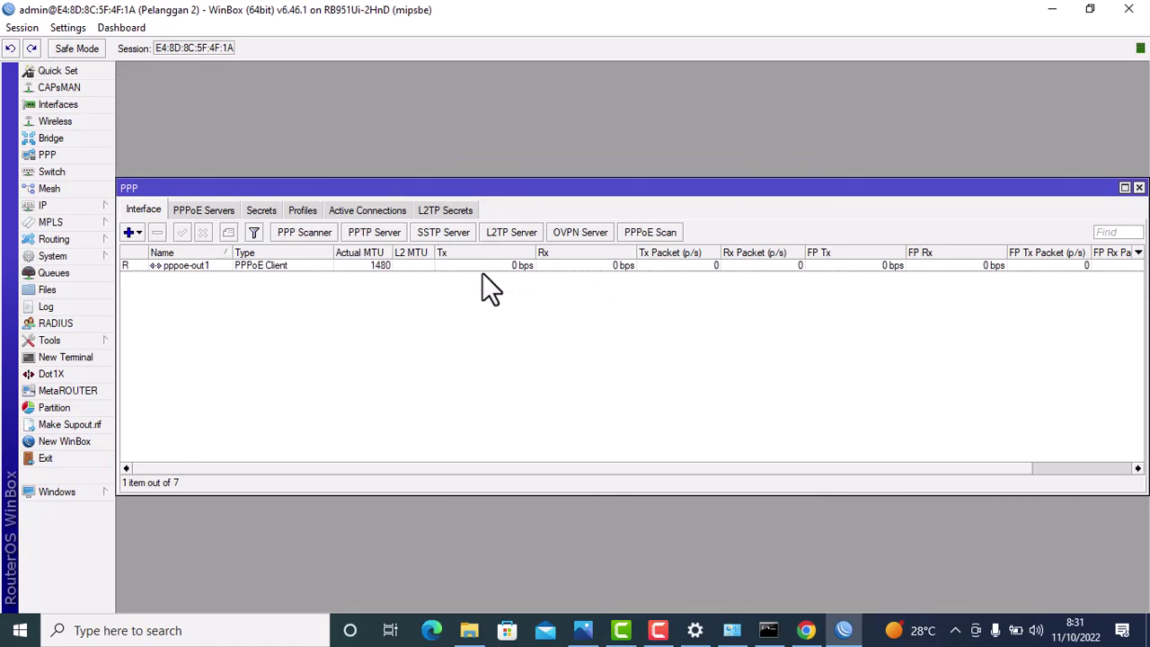
Step: Check the IP address list for the address assigned to pppoe-out1, widening the Address column
left_click(80, 212)
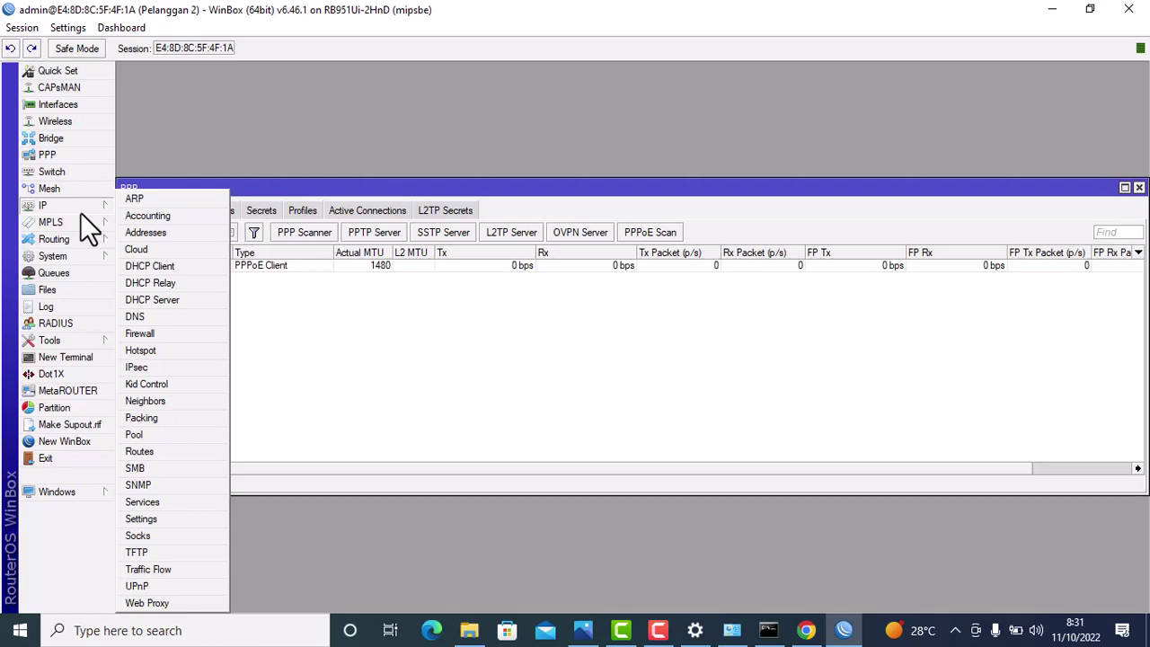
left_click(144, 232)
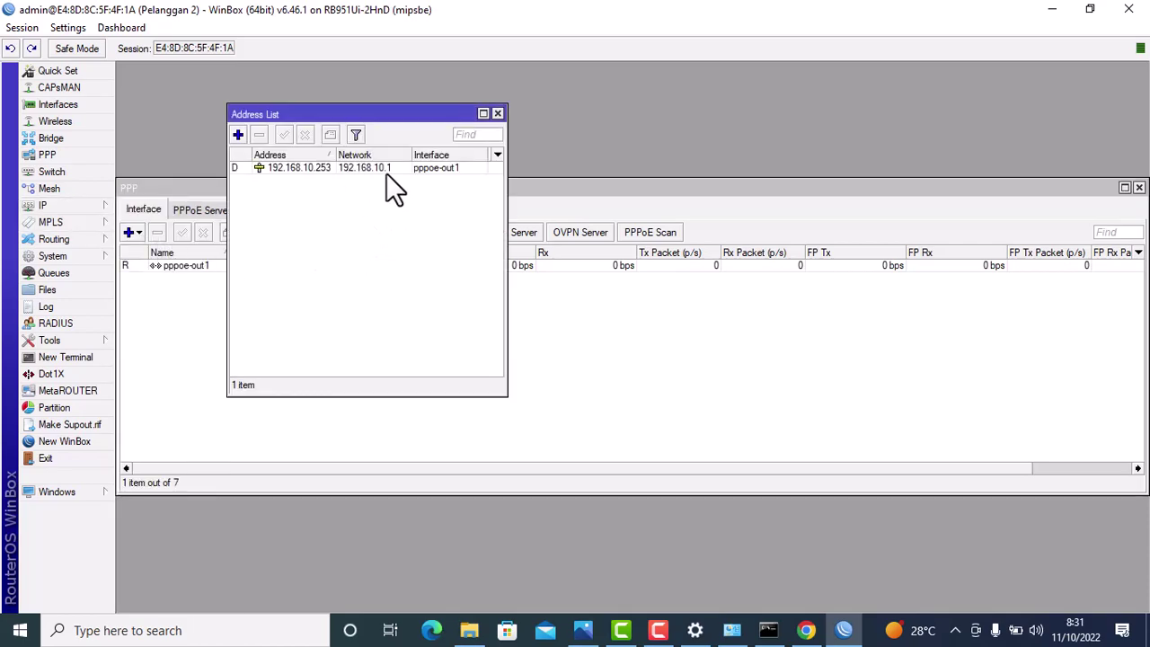
left_click_drag(335, 155, 344, 157)
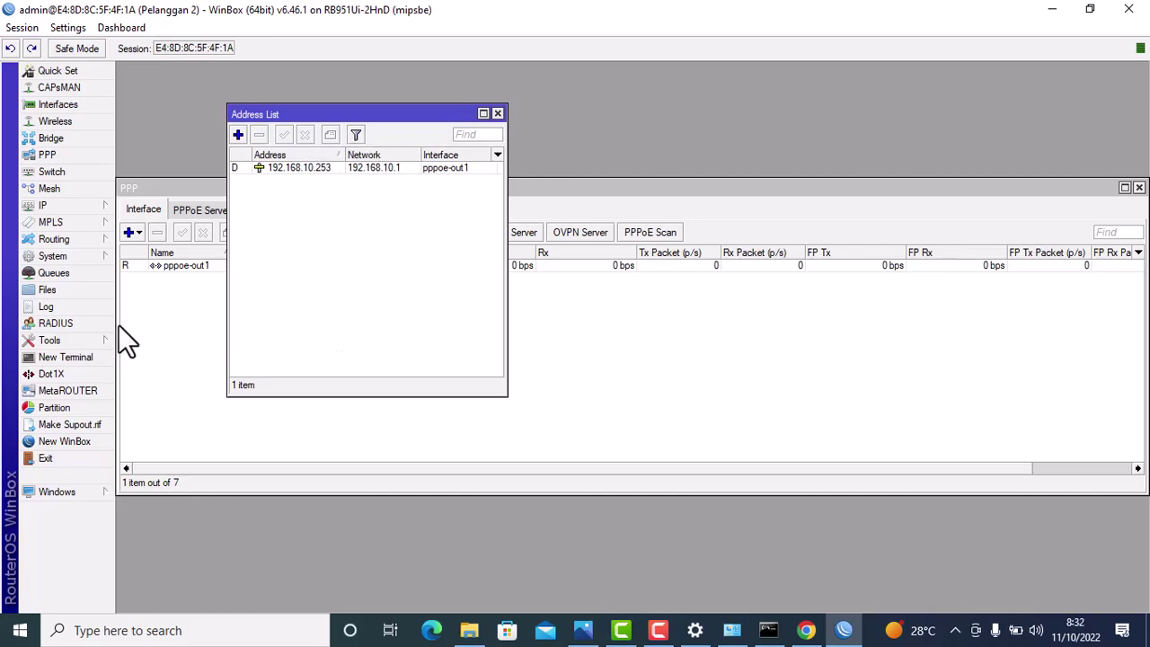
Step: Ping google.com from a new terminal to test the router's internet connection, and close the terminal and address list
left_click(65, 356)
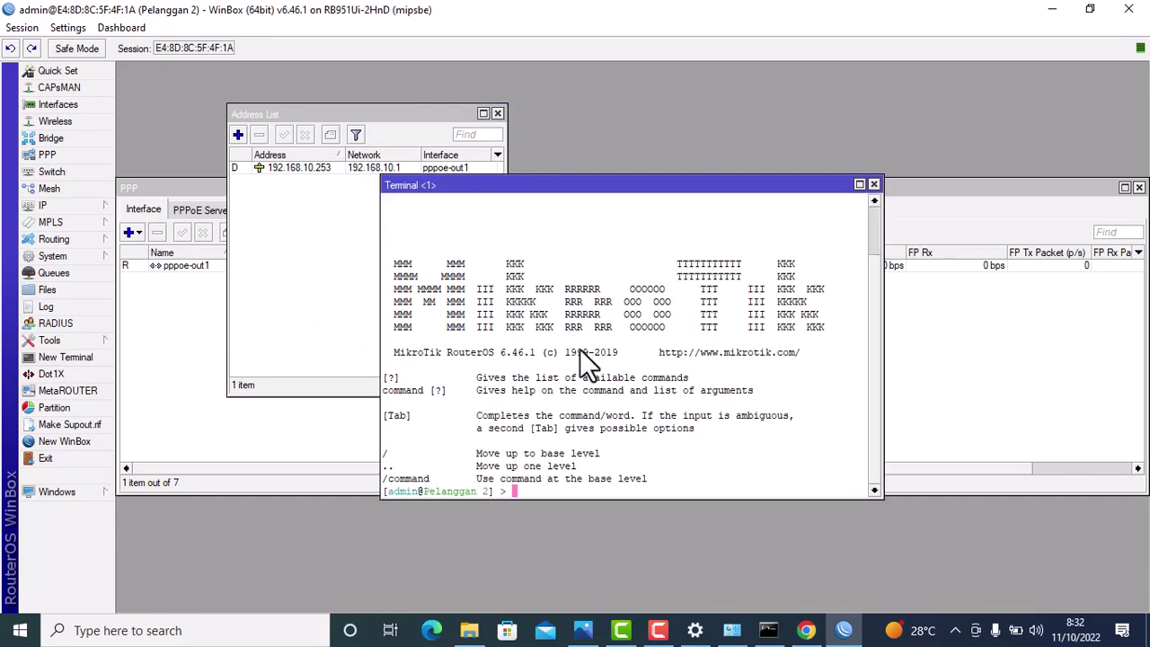
type("ping google.com")
key("Return")
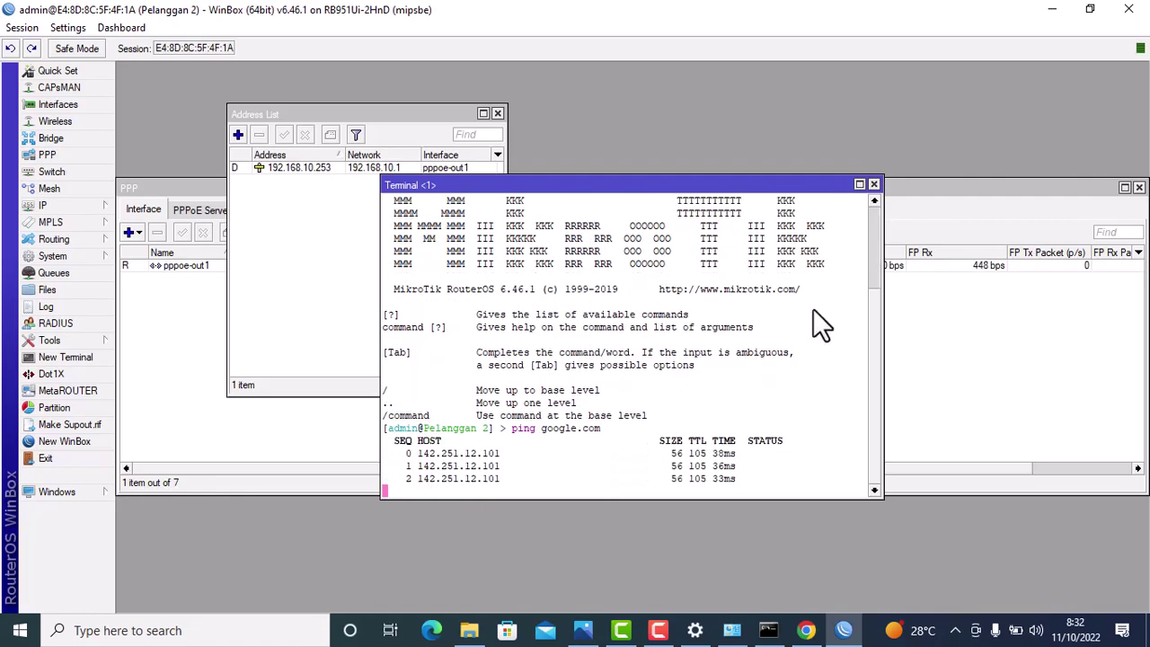
left_click(872, 184)
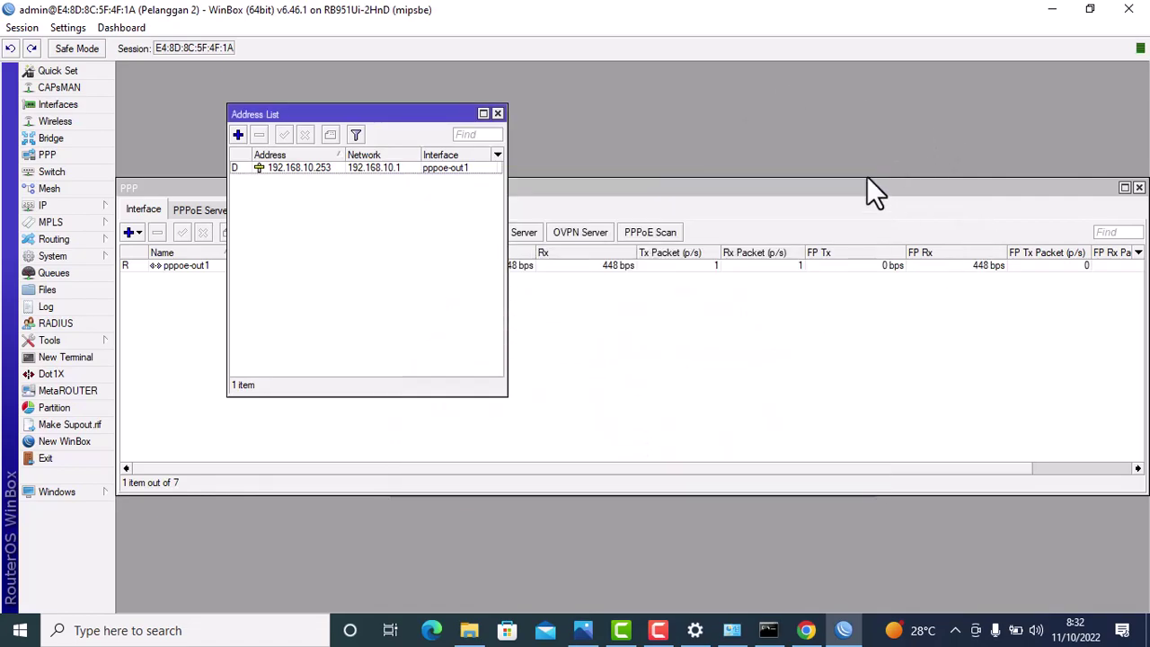
left_click(496, 113)
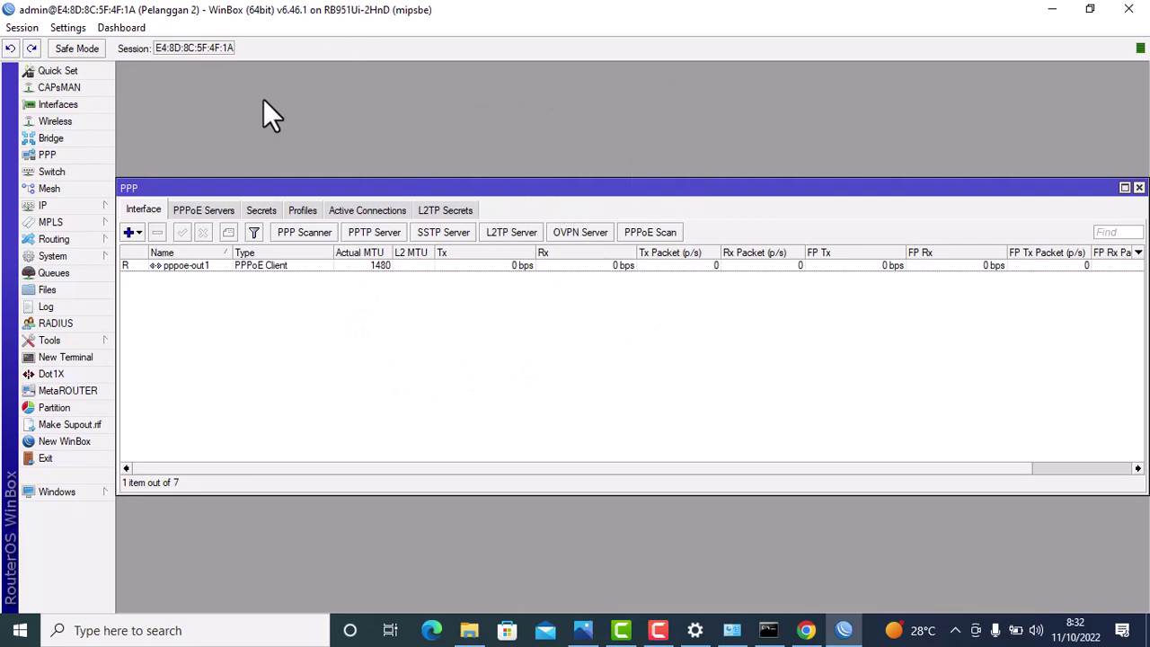
Step: Start a new firewall NAT rule in the srcnat chain with pppoe-out1 as the out interface
left_click(75, 205)
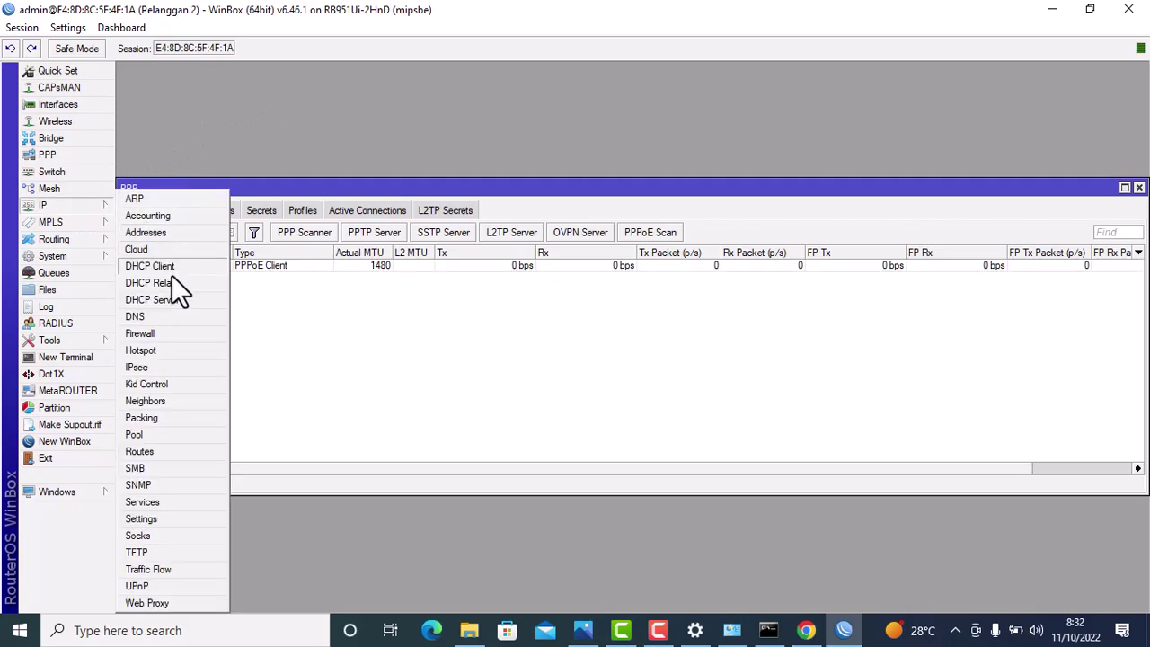
left_click(170, 334)
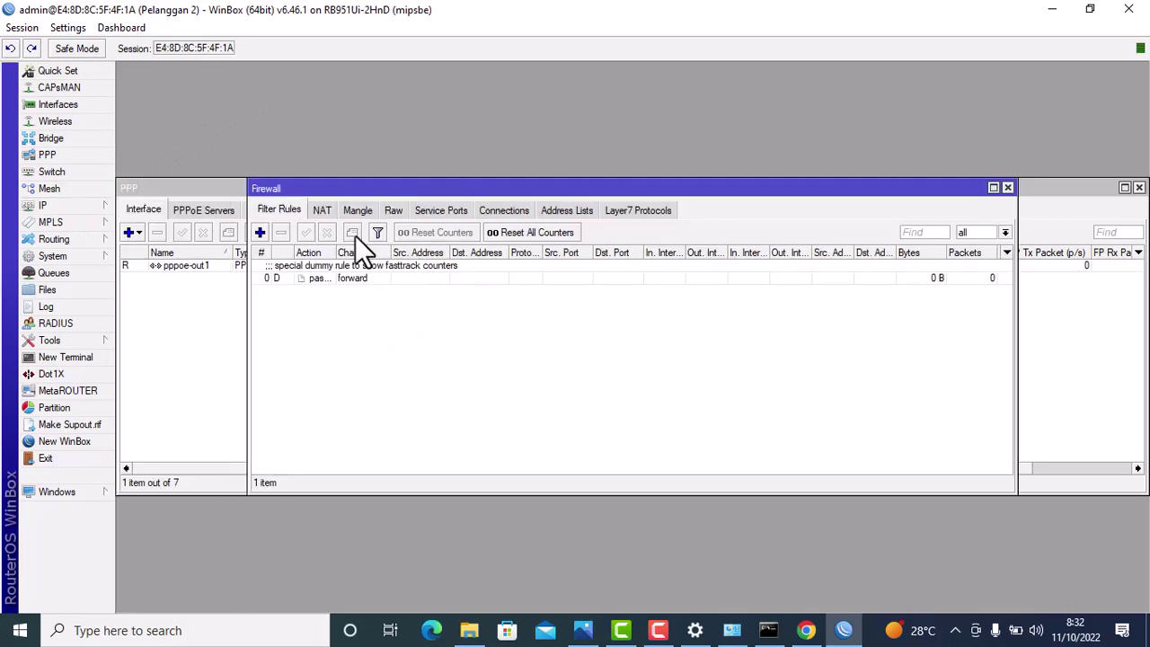
left_click(324, 209)
left_click(260, 233)
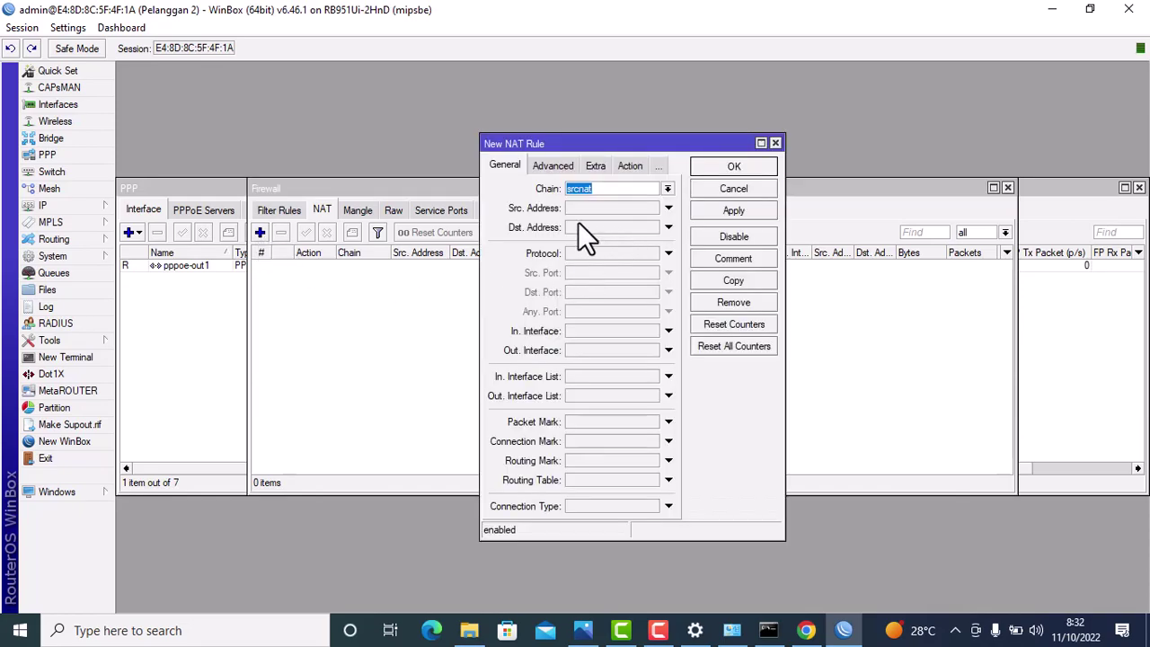
left_click(668, 350)
left_click(620, 364)
left_click(658, 351)
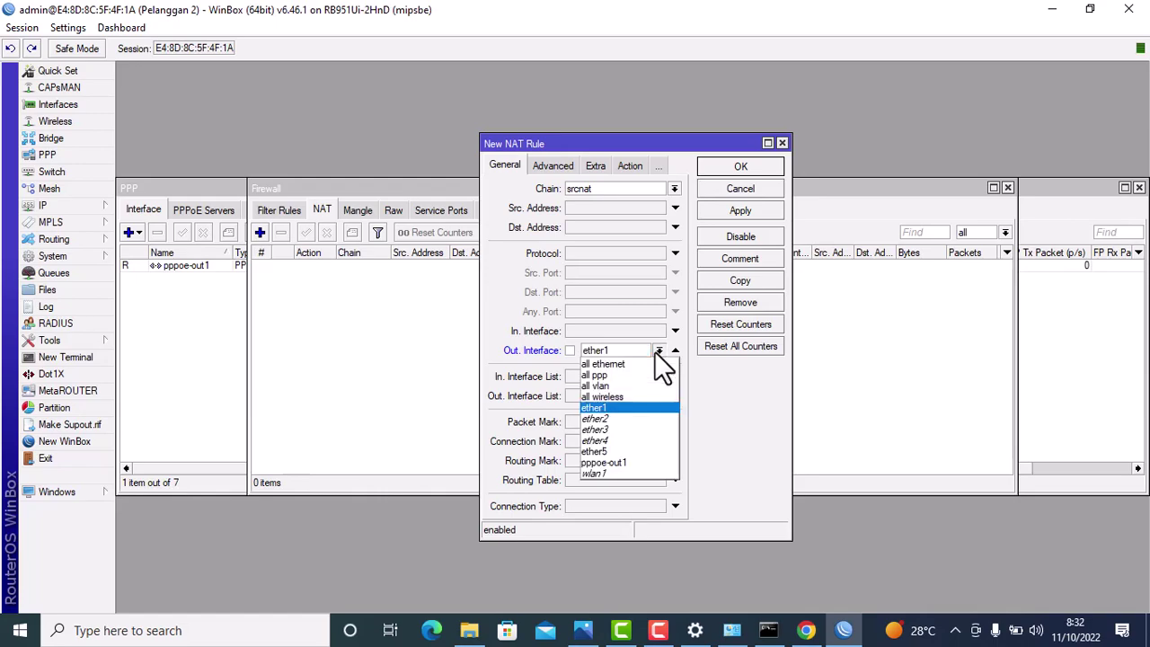
left_click(641, 462)
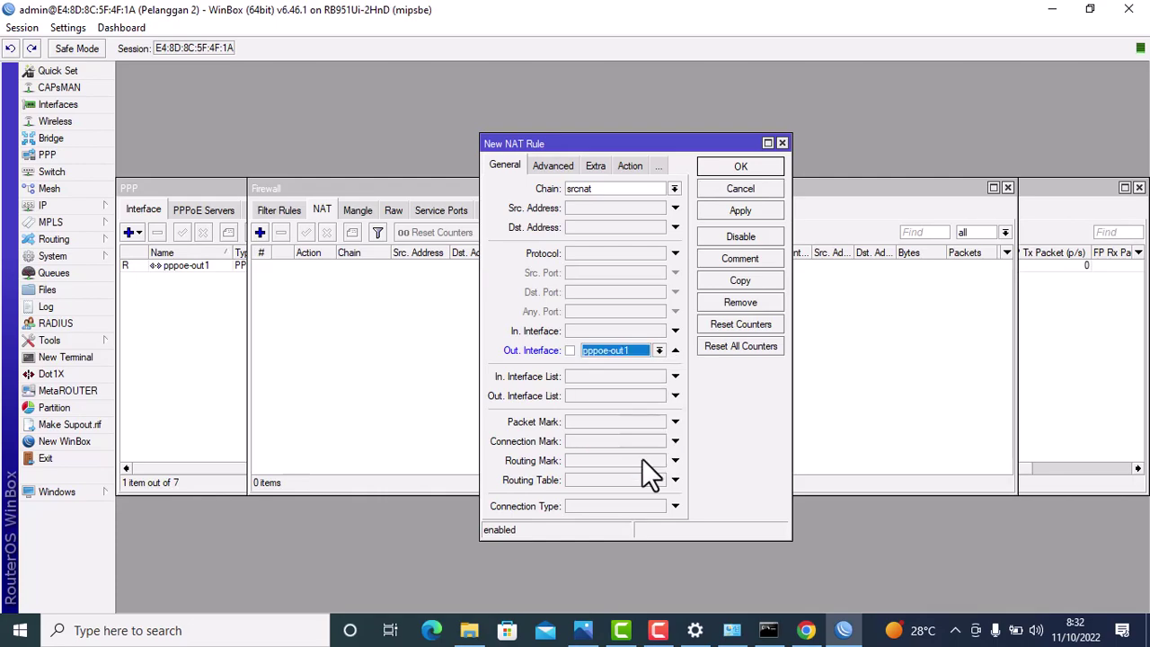
Step: Set the NAT rule's action to masquerade and save the rule
left_click(625, 164)
left_click(619, 187)
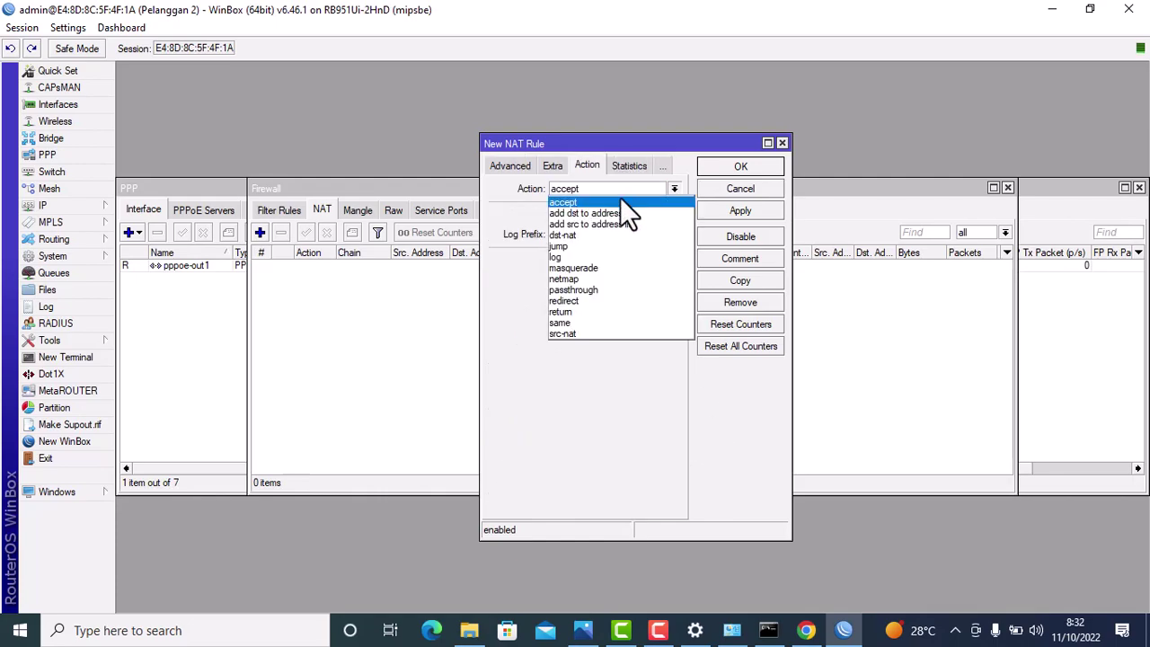
left_click(620, 269)
left_click(609, 193)
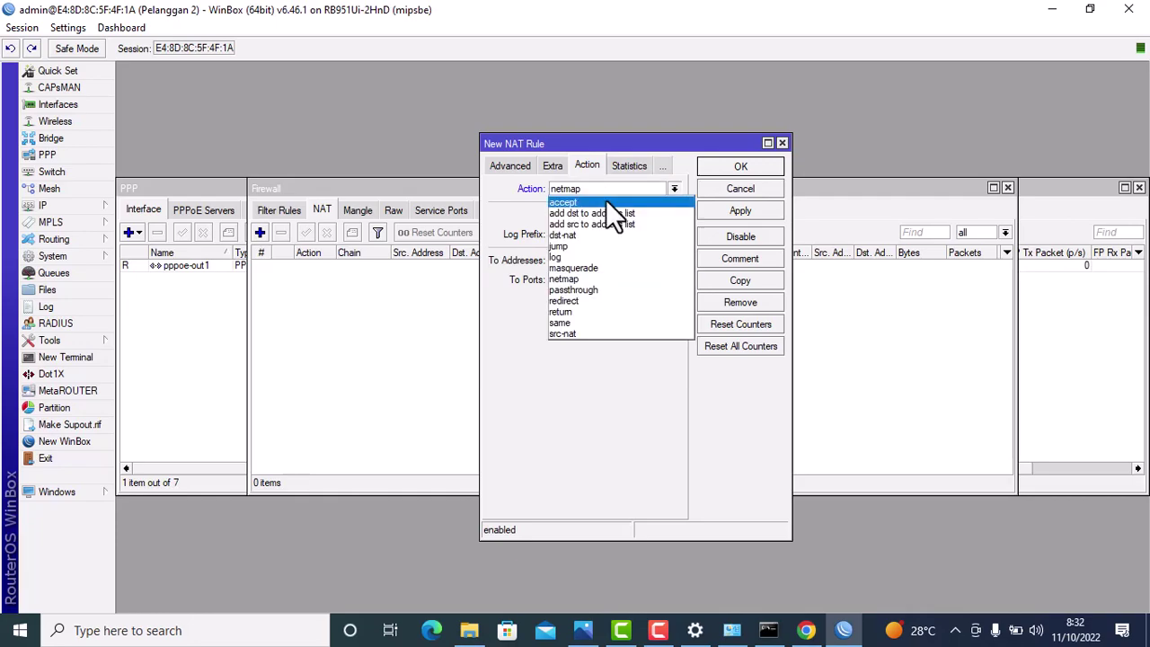
left_click(611, 262)
left_click(755, 212)
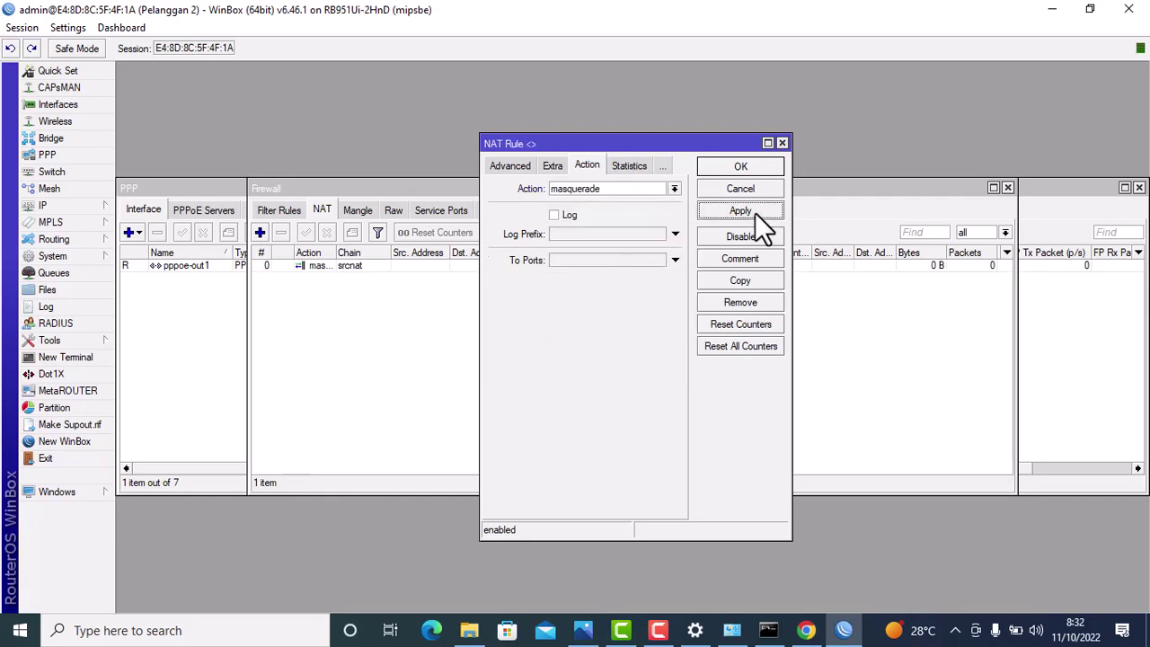
left_click(744, 166)
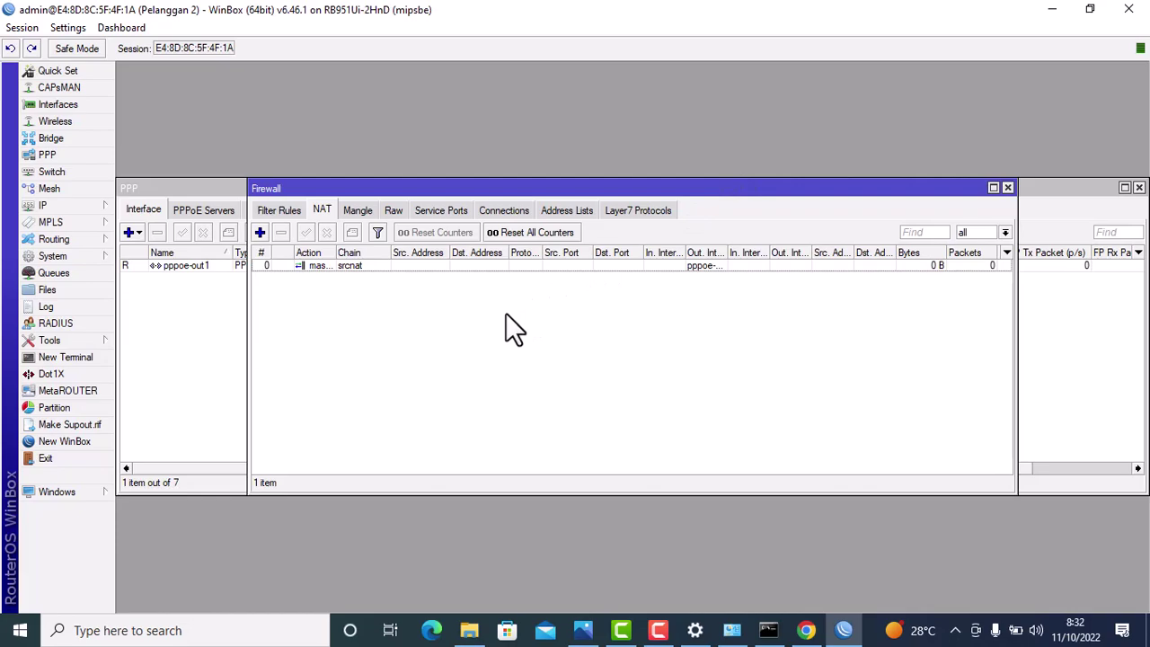
Step: Add the IP address 10.10.10.1/24 to interface ether5 and close the address list
left_click(65, 209)
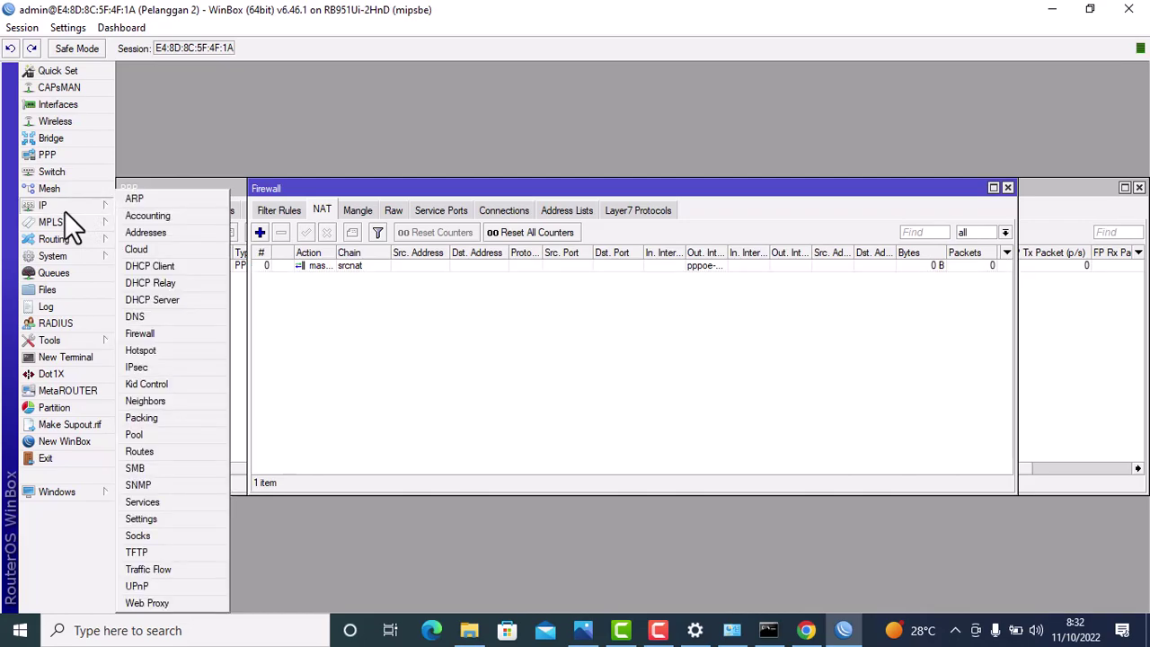
left_click(150, 232)
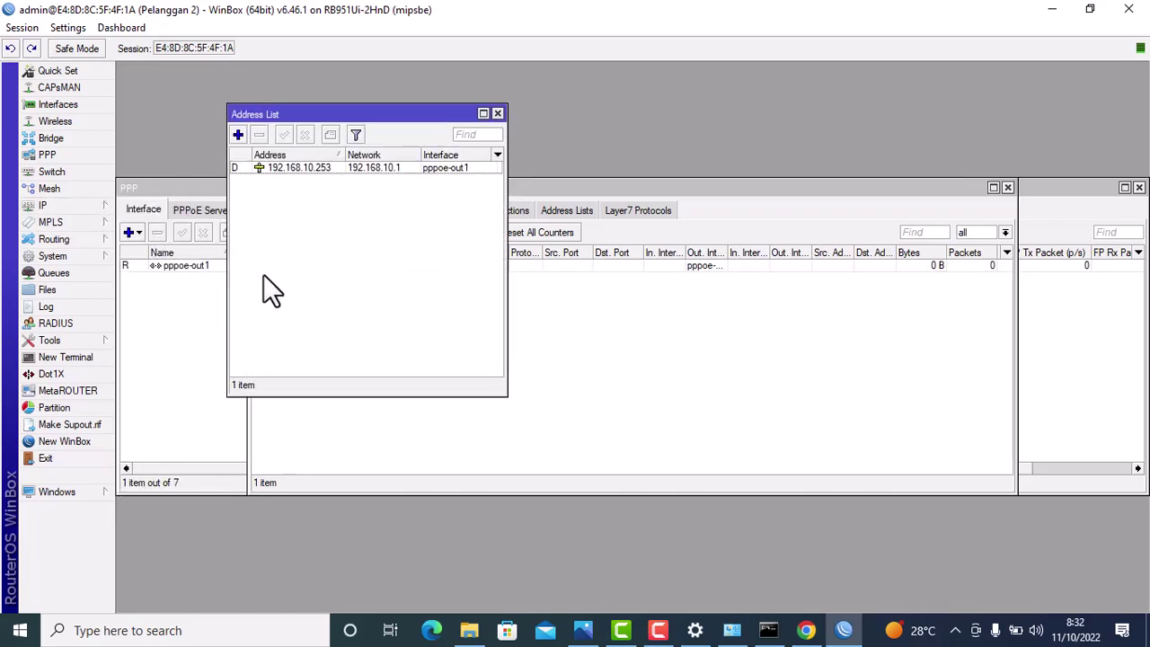
left_click(239, 136)
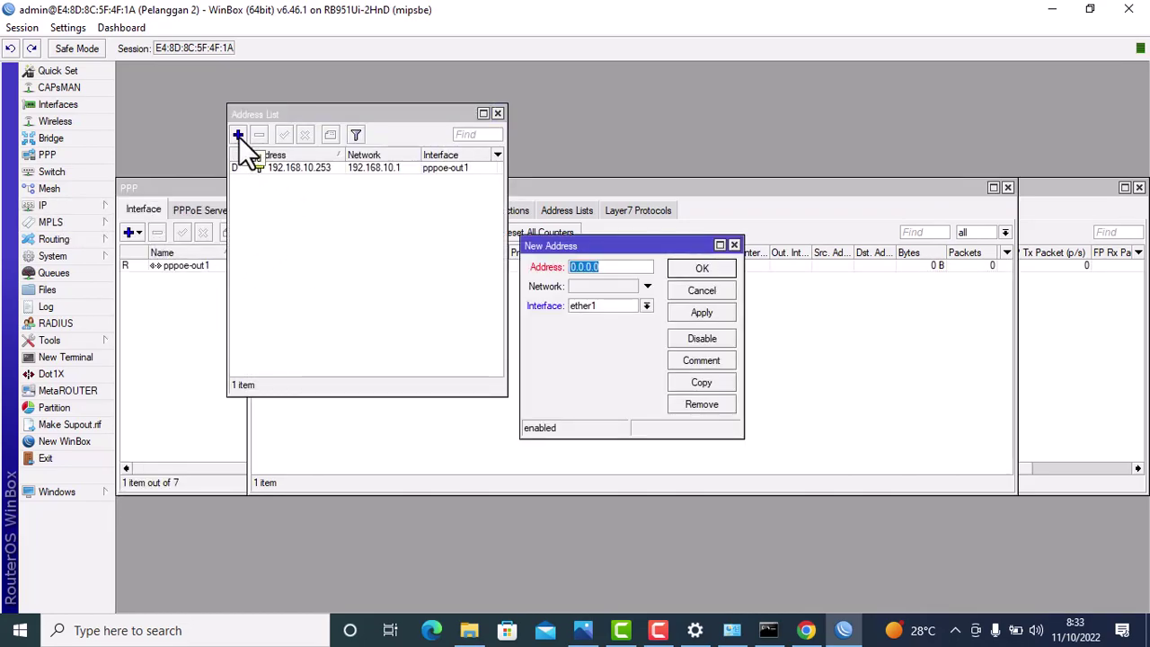
left_click(646, 307)
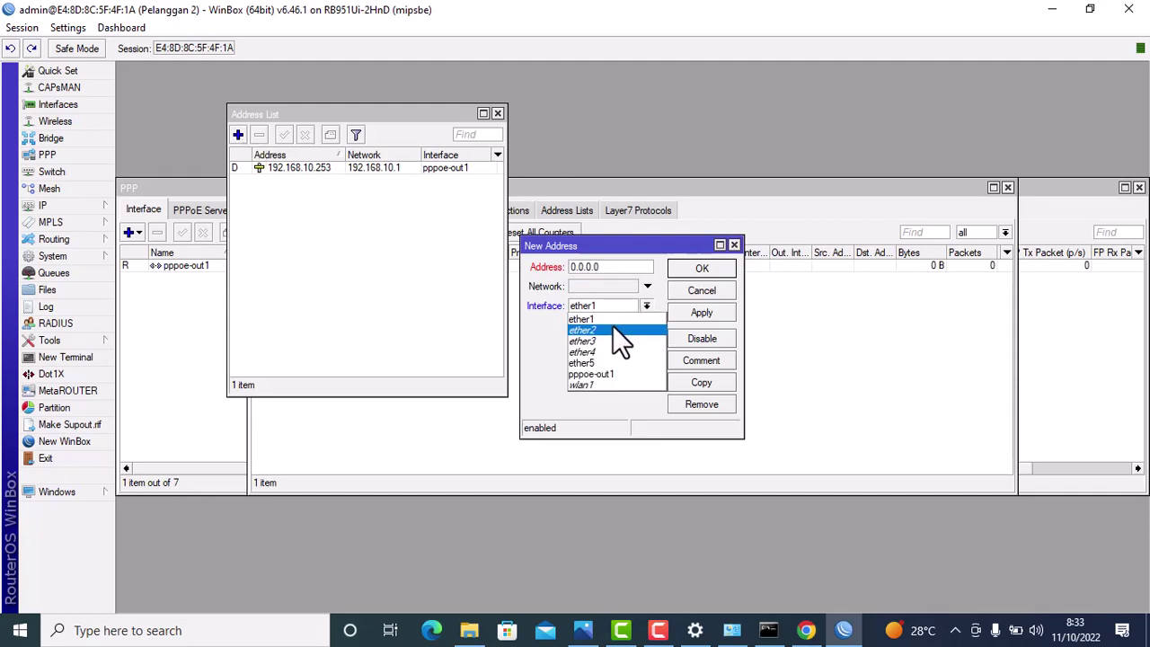
left_click(599, 362)
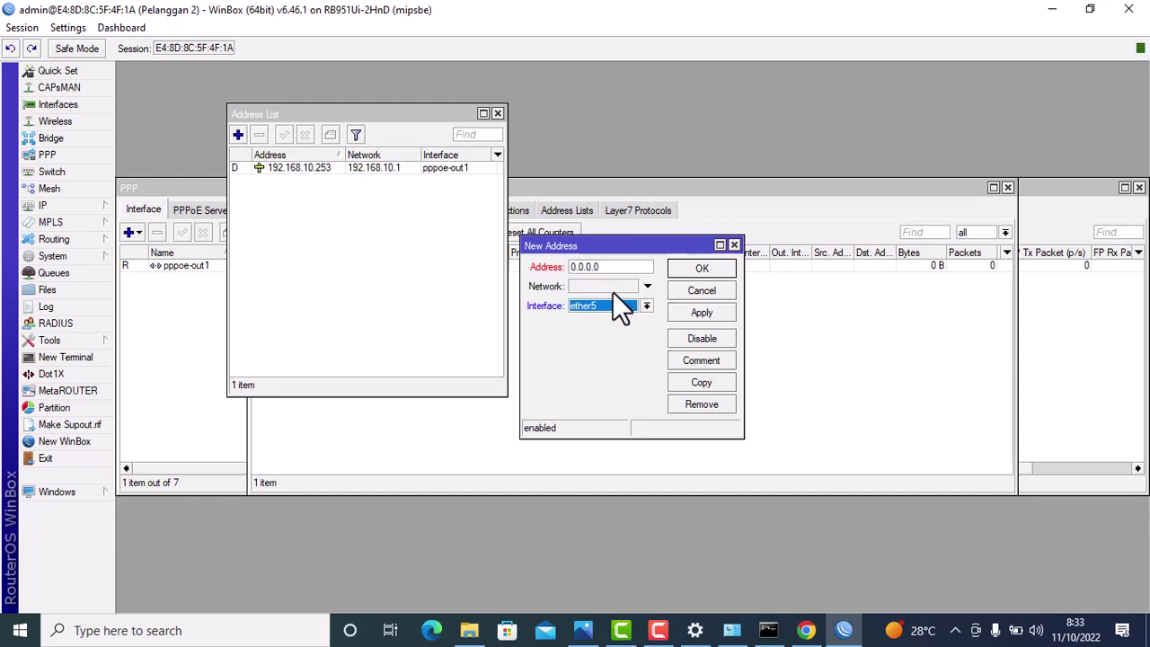
left_click_drag(607, 267, 561, 263)
type("10")
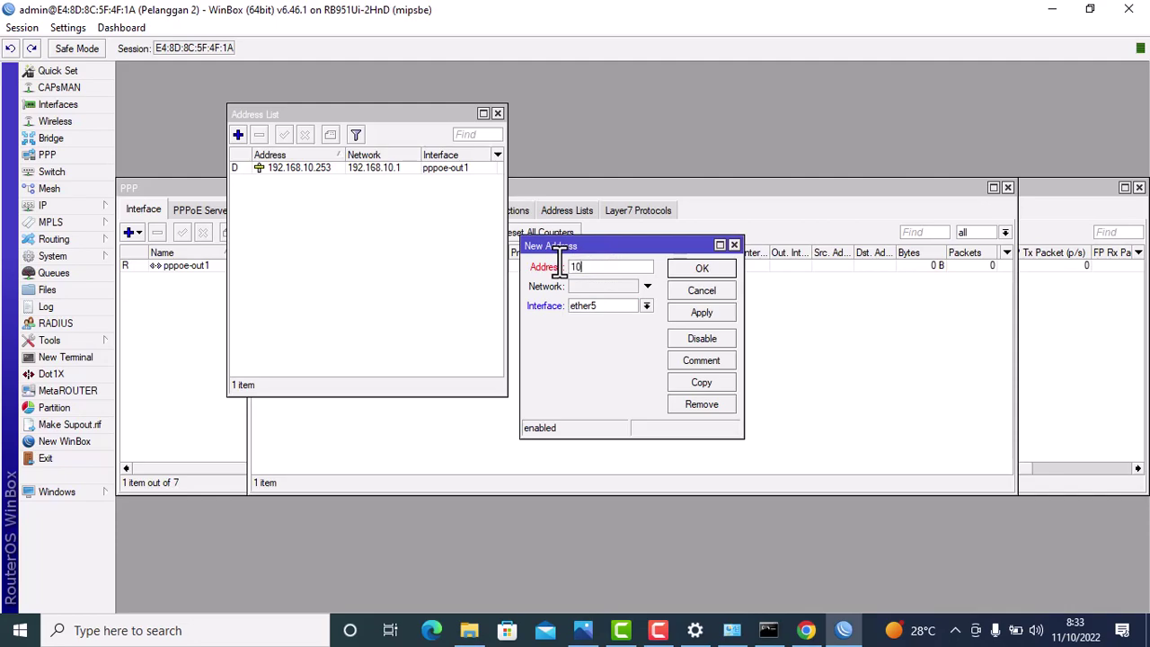
type(".10.10.1/24")
left_click(706, 314)
left_click(704, 269)
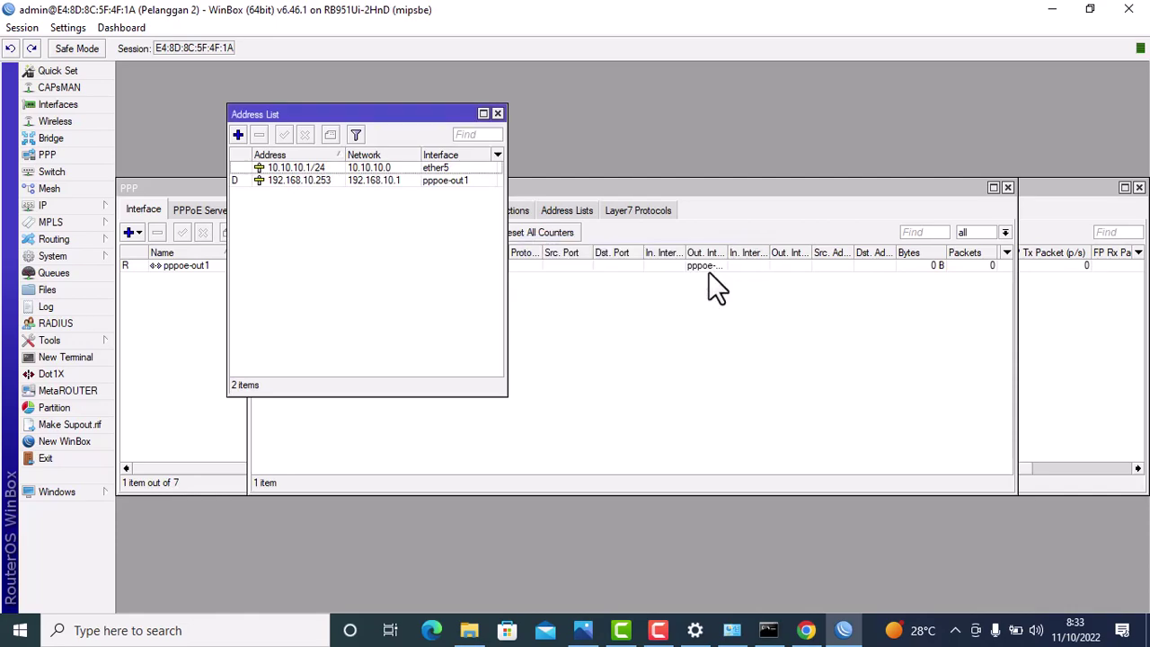
left_click(497, 114)
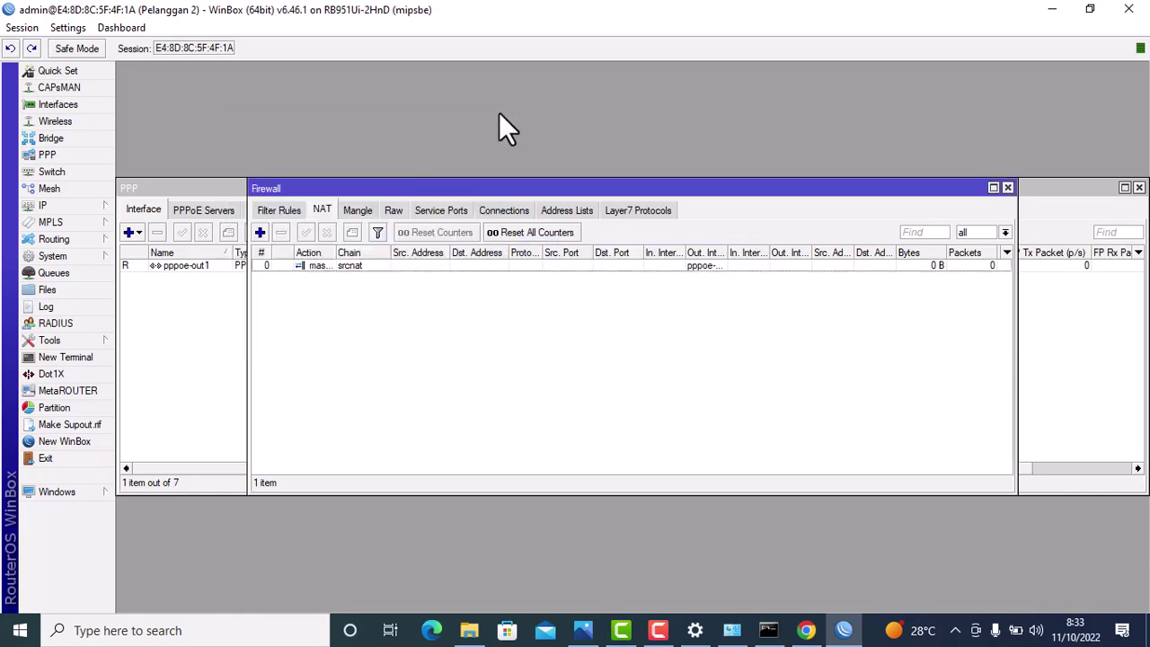
Step: Open the DHCP server list and start a DHCP setup with ether5 as the server interface
left_click(68, 209)
left_click(154, 294)
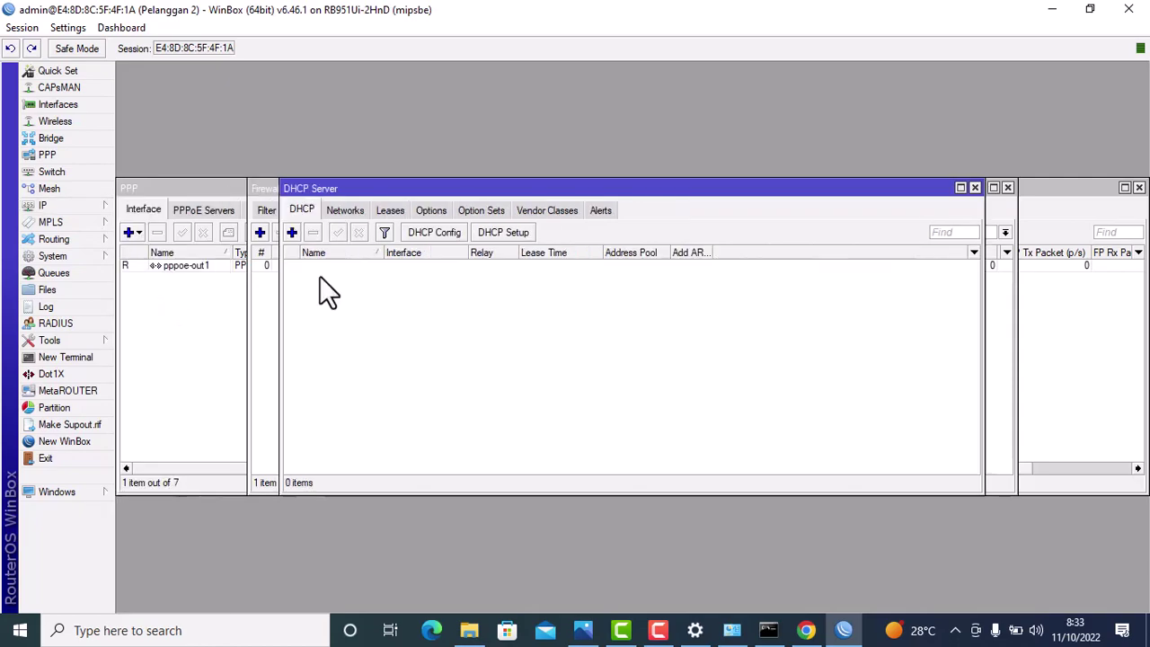
left_click(500, 233)
left_click(663, 335)
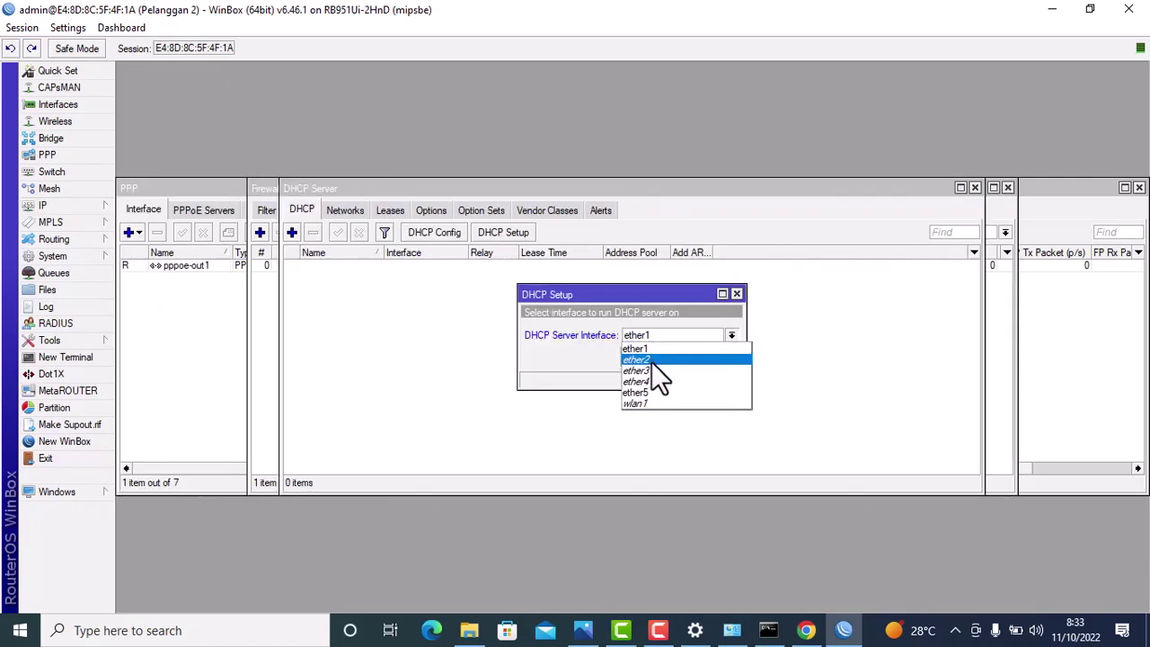
left_click(650, 389)
Step: Complete the DHCP setup with gateway 10.10.10.1, lease time 00:10:00 and the other suggested values
left_click(679, 357)
left_click(680, 356)
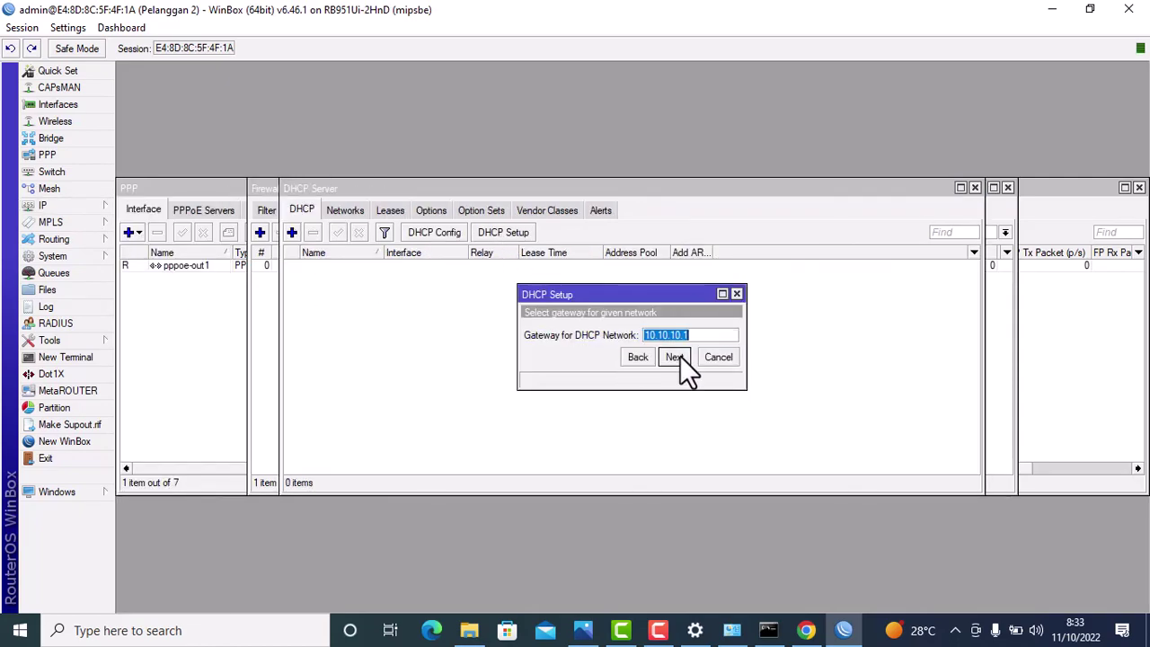
left_click(680, 356)
left_click(680, 355)
left_click(674, 376)
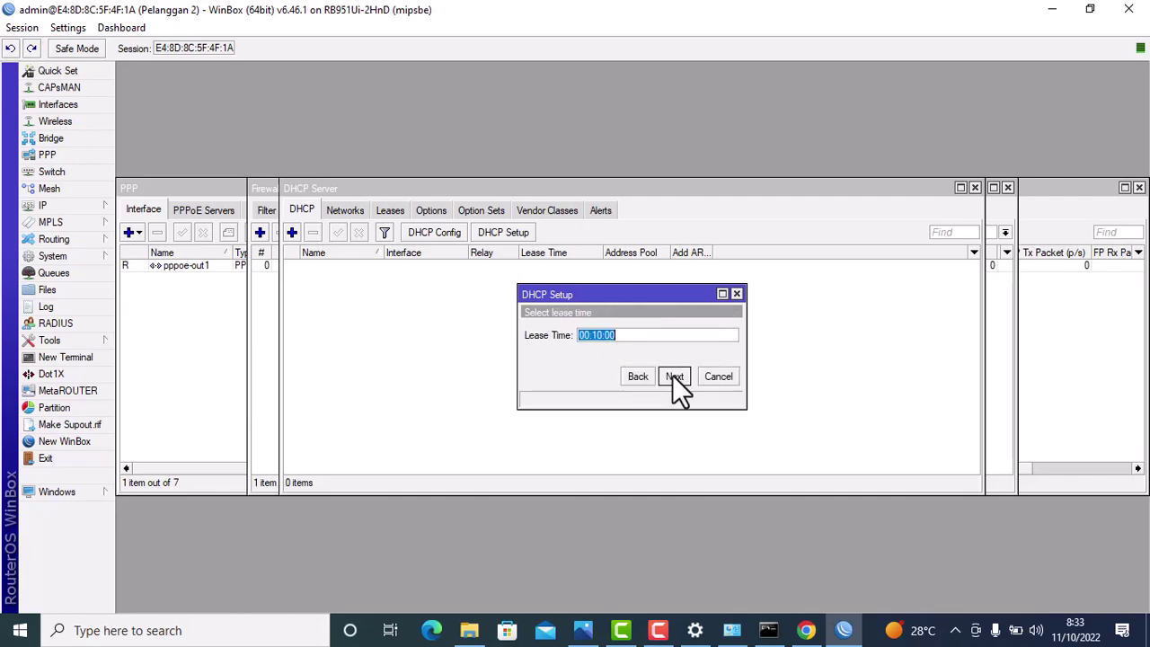
left_click(673, 377)
key("alt+Tab")
left_click(634, 332)
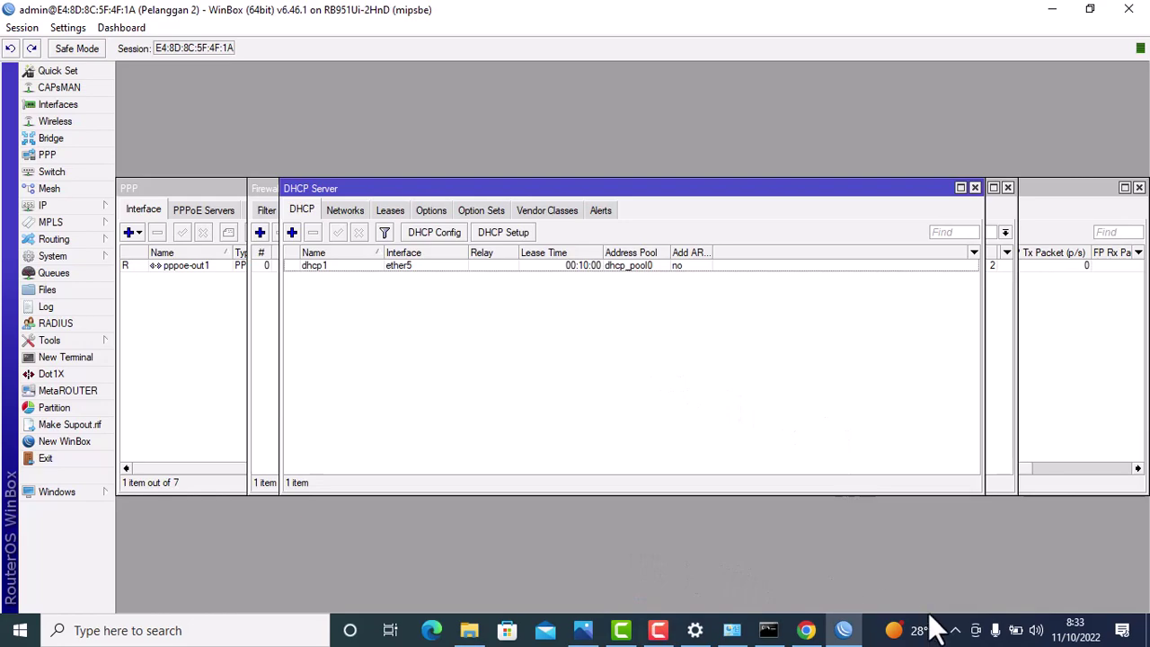
Step: Switch to the Windows network settings and open the list of network adapters from the Ethernet page
left_click(954, 630)
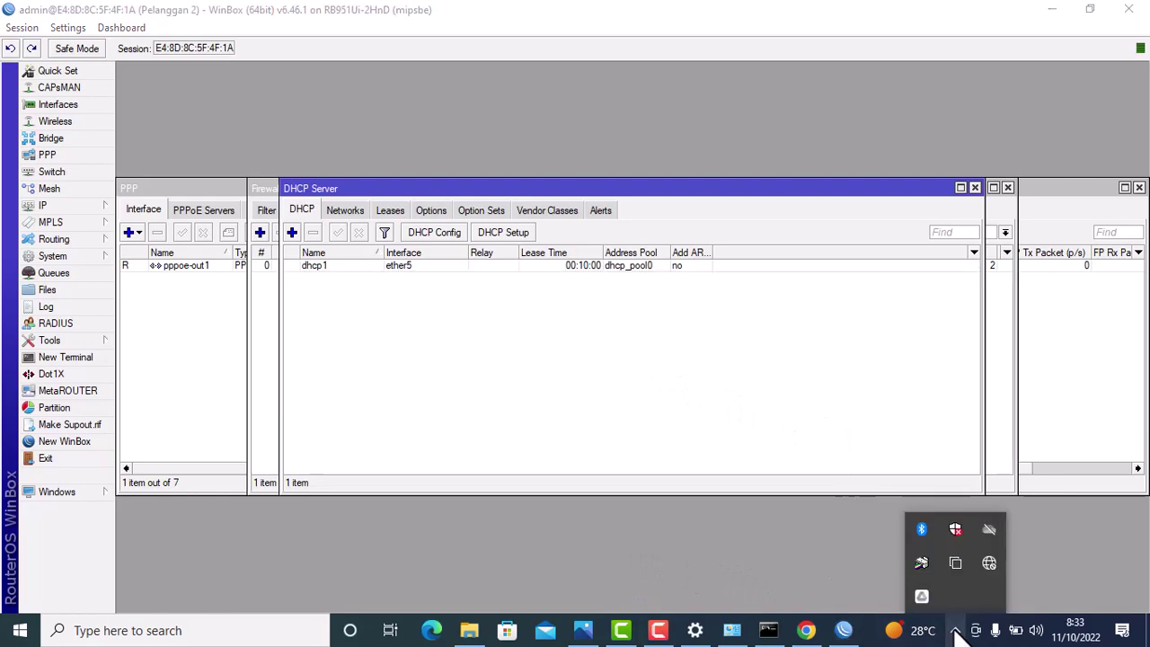
right_click(987, 564)
left_click(960, 548)
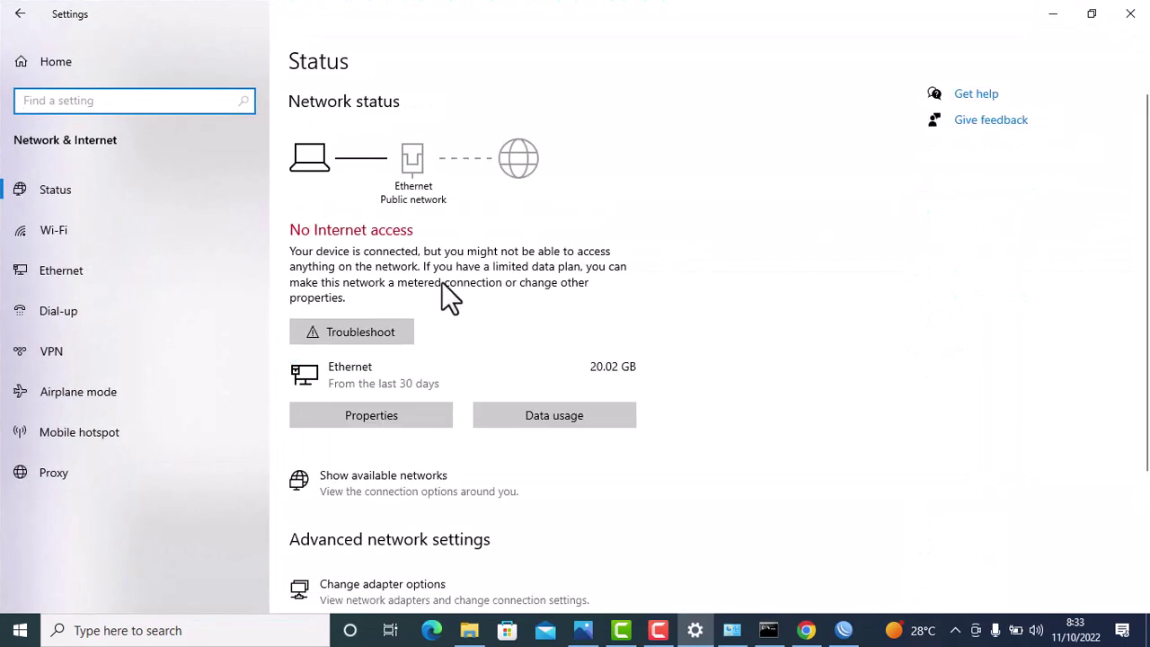
left_click(59, 270)
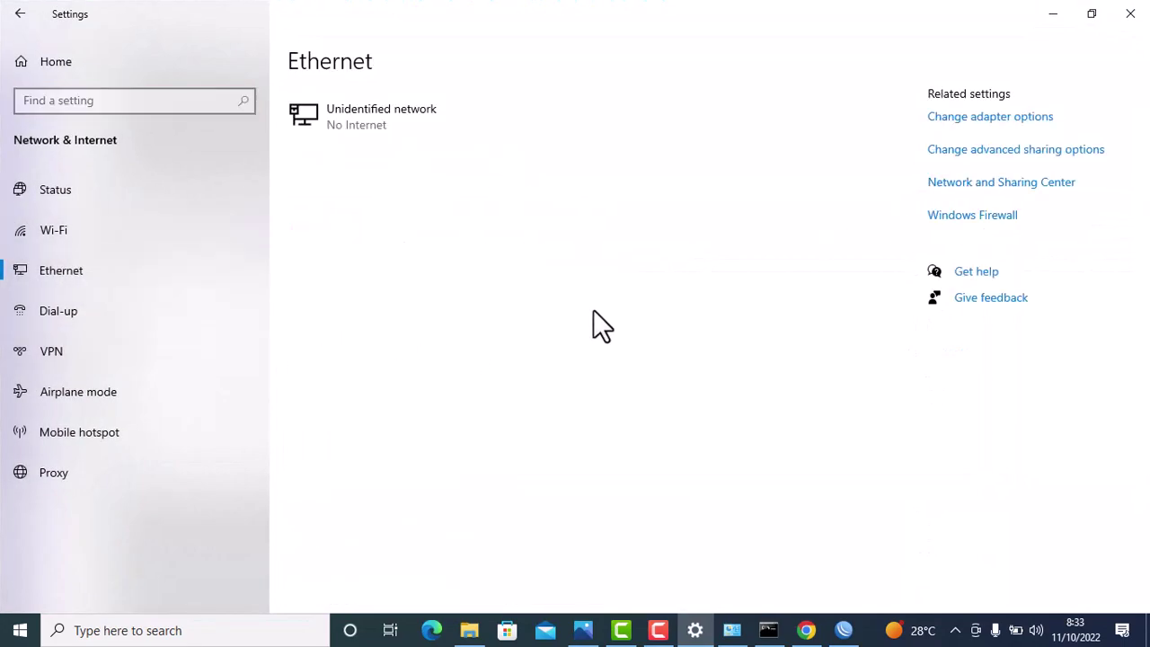
left_click(933, 120)
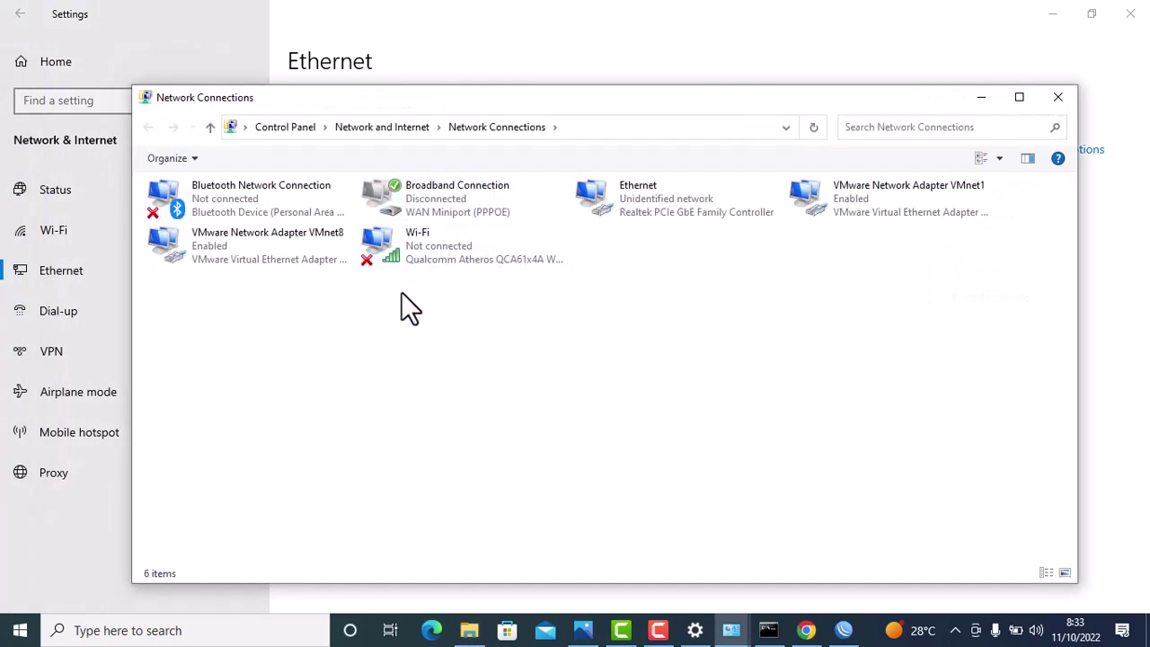
Step: Open the Ethernet adapter's status and check its connection details
right_click(656, 205)
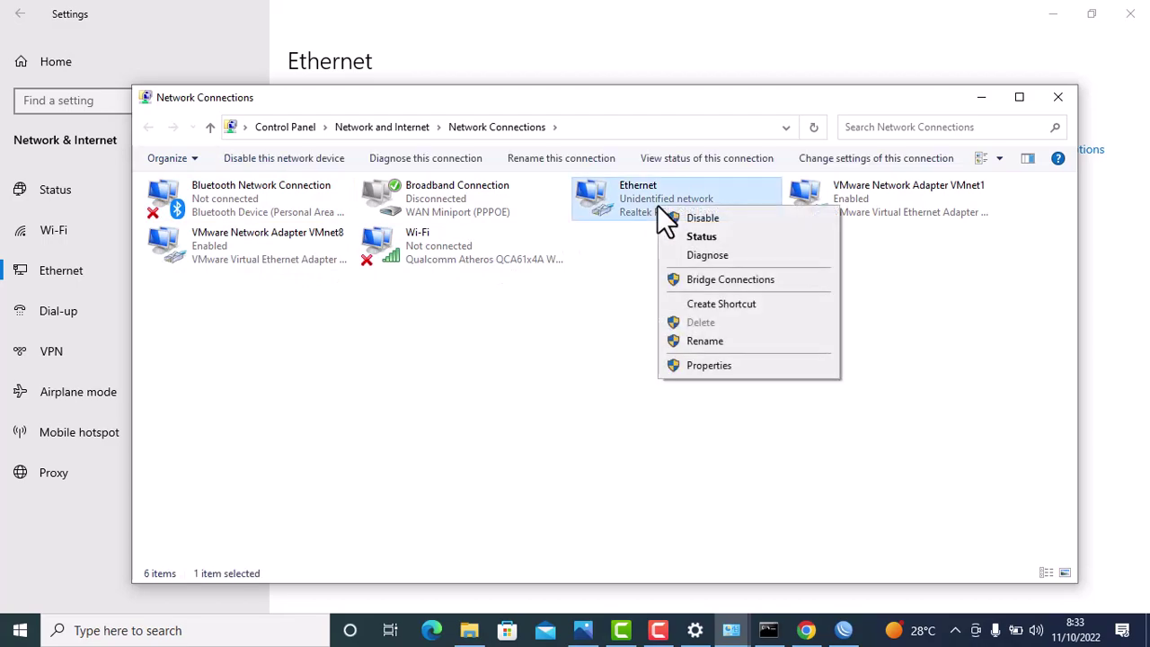
left_click(643, 213)
double_click(641, 207)
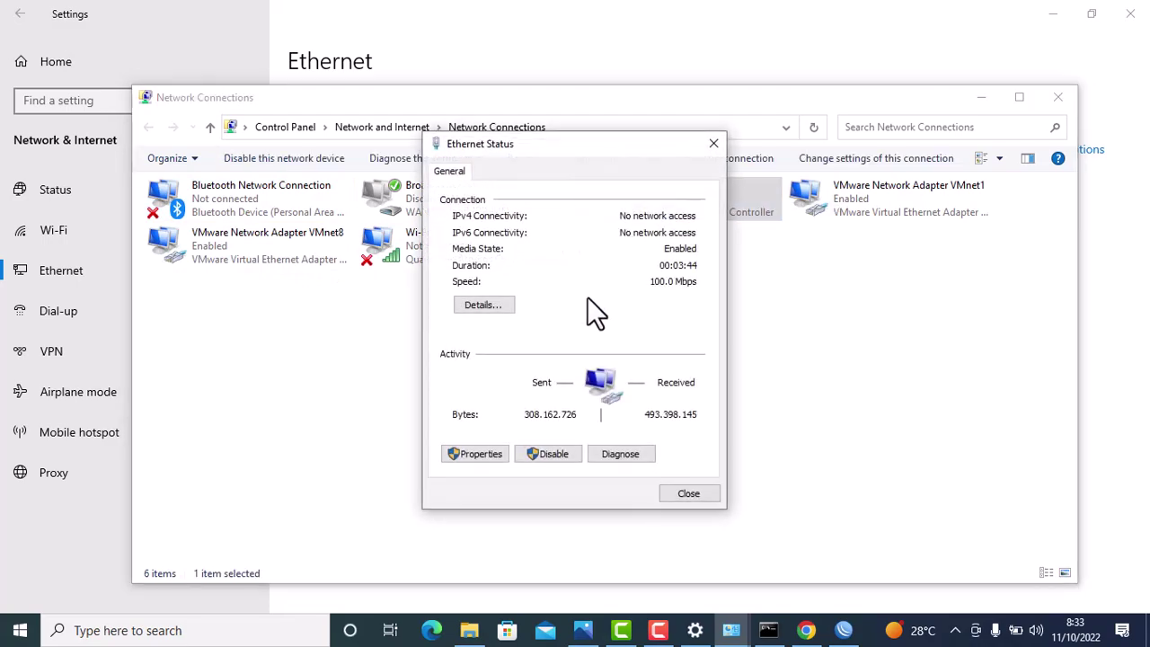
left_click(485, 303)
left_click(718, 169)
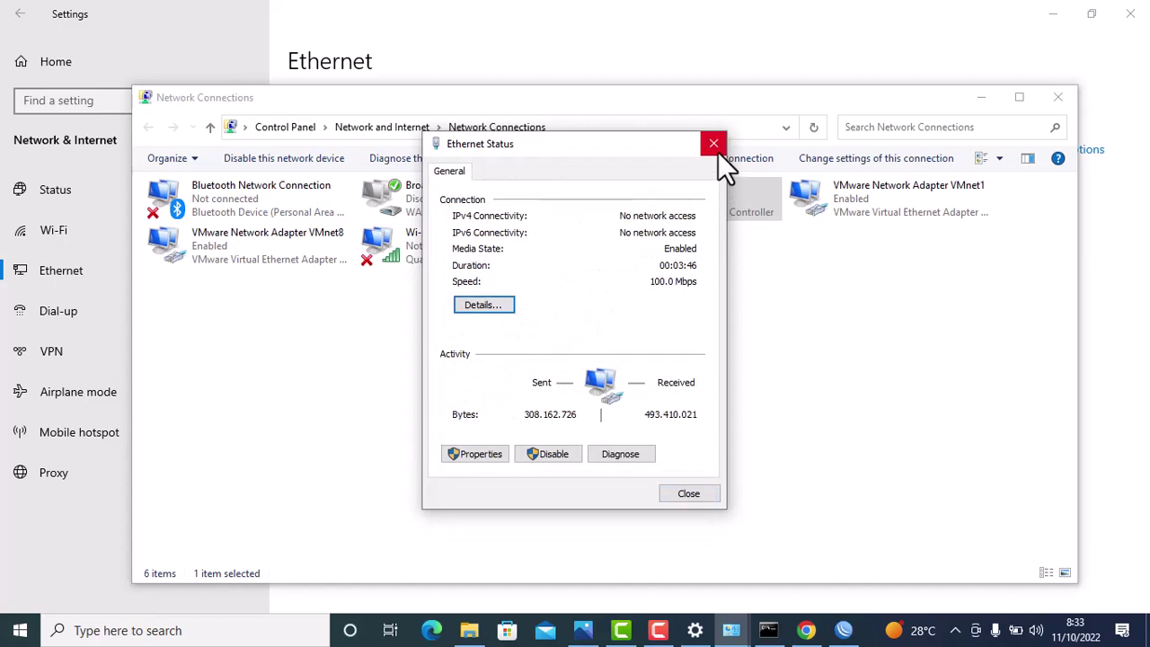
Step: Set the Ethernet adapter's IPv4 properties to obtain the IP address and DNS server addresses automatically
left_click(496, 456)
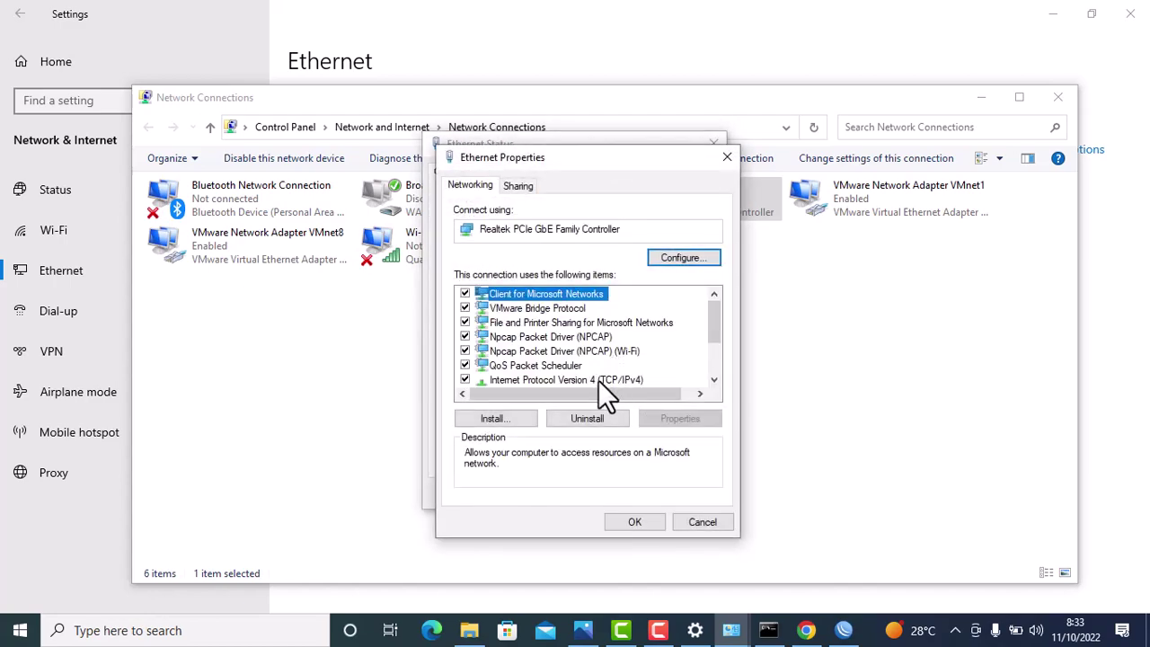
double_click(598, 380)
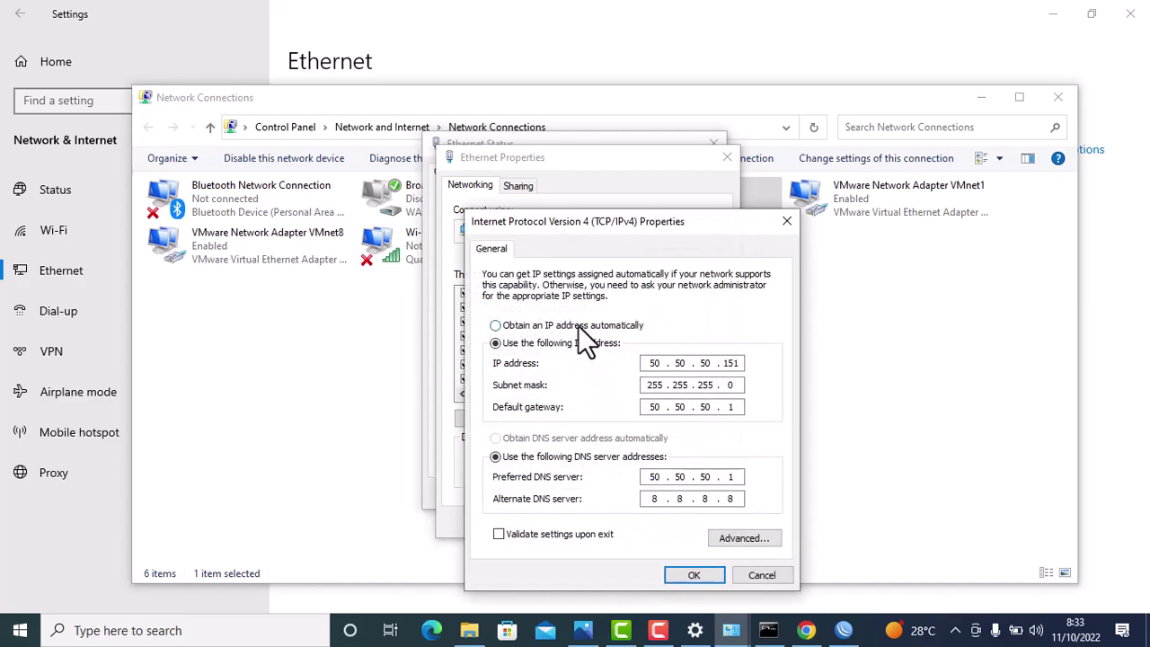
left_click(578, 325)
left_click(589, 439)
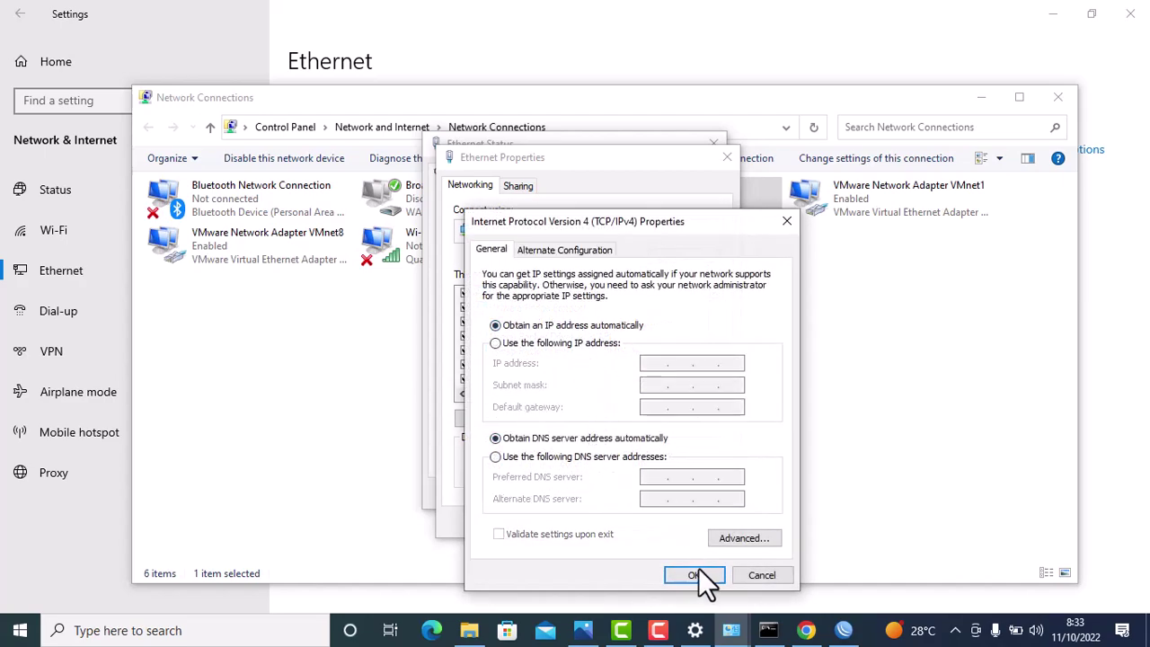
left_click(701, 574)
left_click(651, 517)
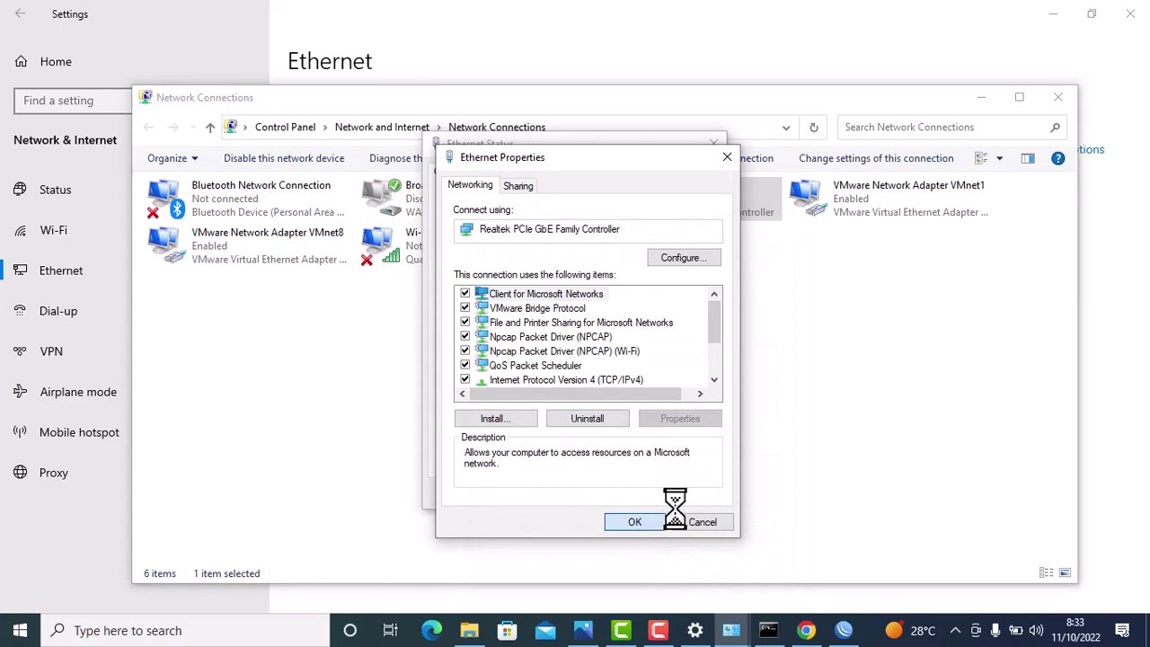
left_click(692, 491)
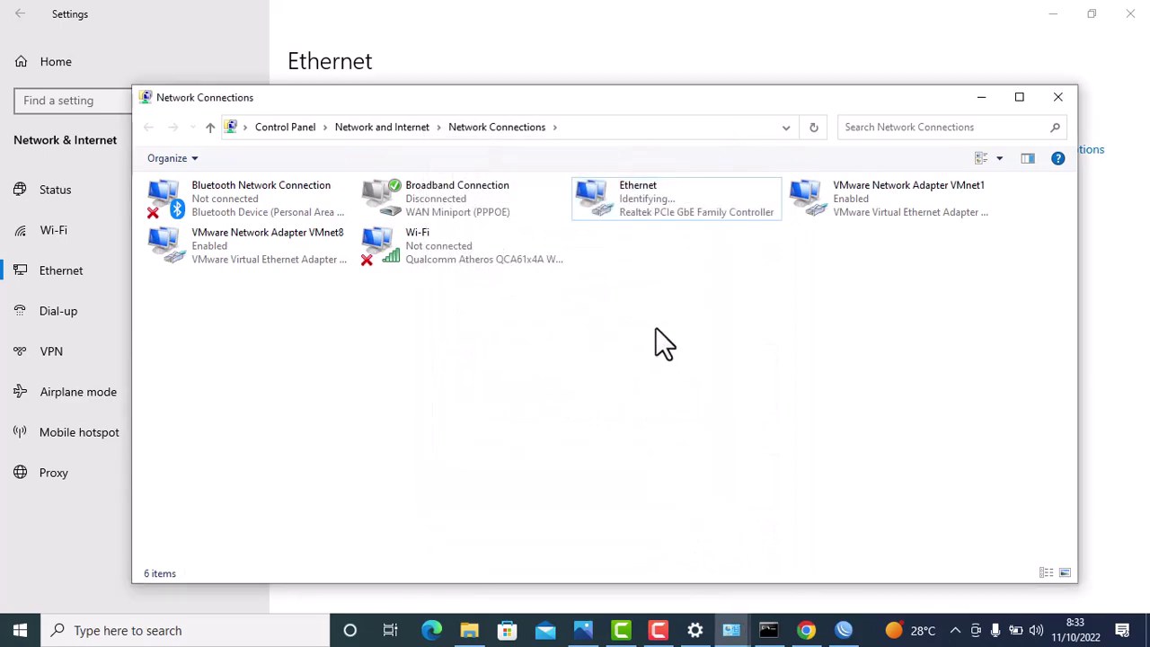
Step: Check the address, gateway and DNS servers assigned to the Ethernet adapter by DHCP, and close its status
left_click(655, 215)
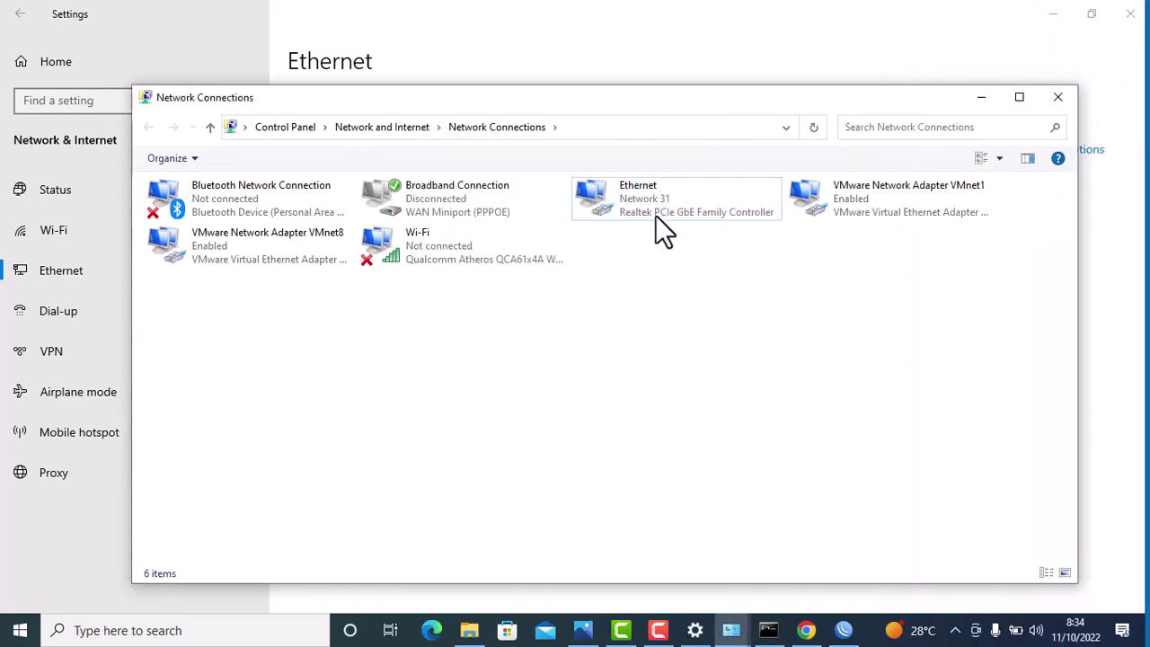
double_click(640, 200)
left_click(506, 302)
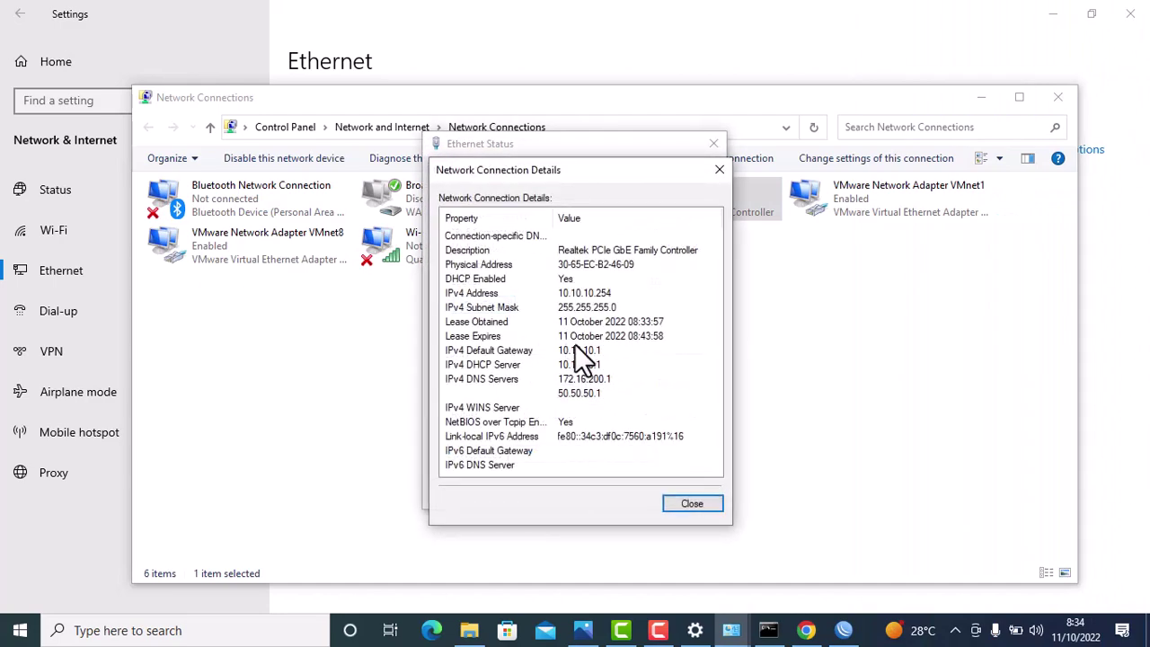
left_click(679, 495)
left_click(673, 492)
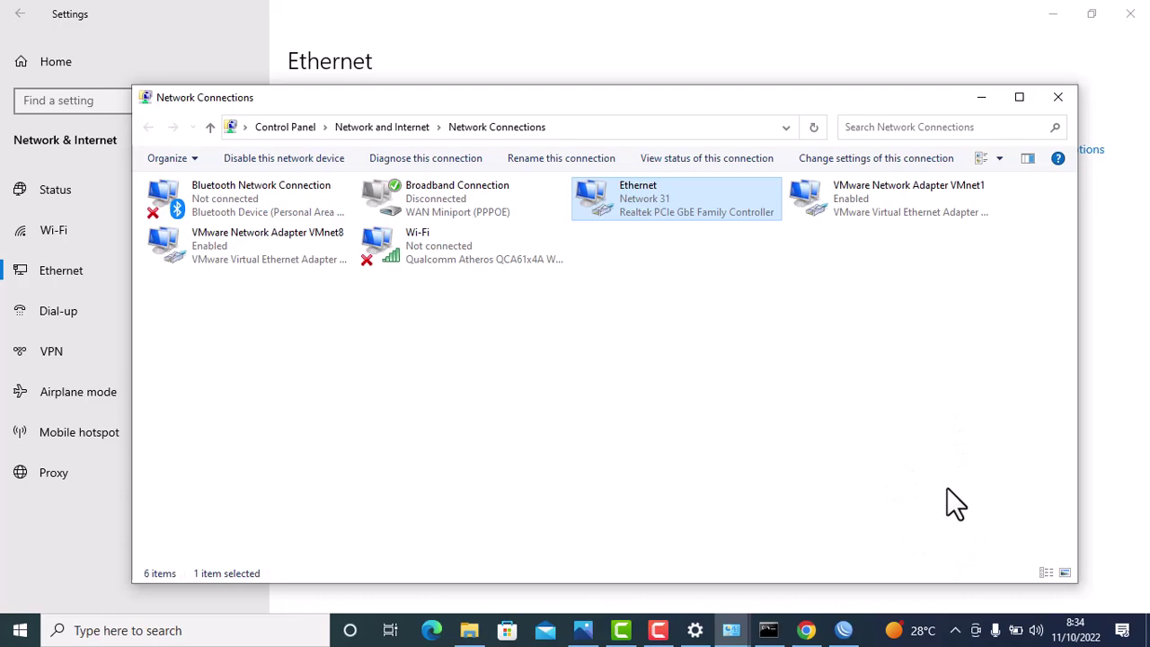
Step: Switch back to WinBox, abandon the disconnected Pelanggan 2 session and log in to Router ISP as admin
left_click(843, 630)
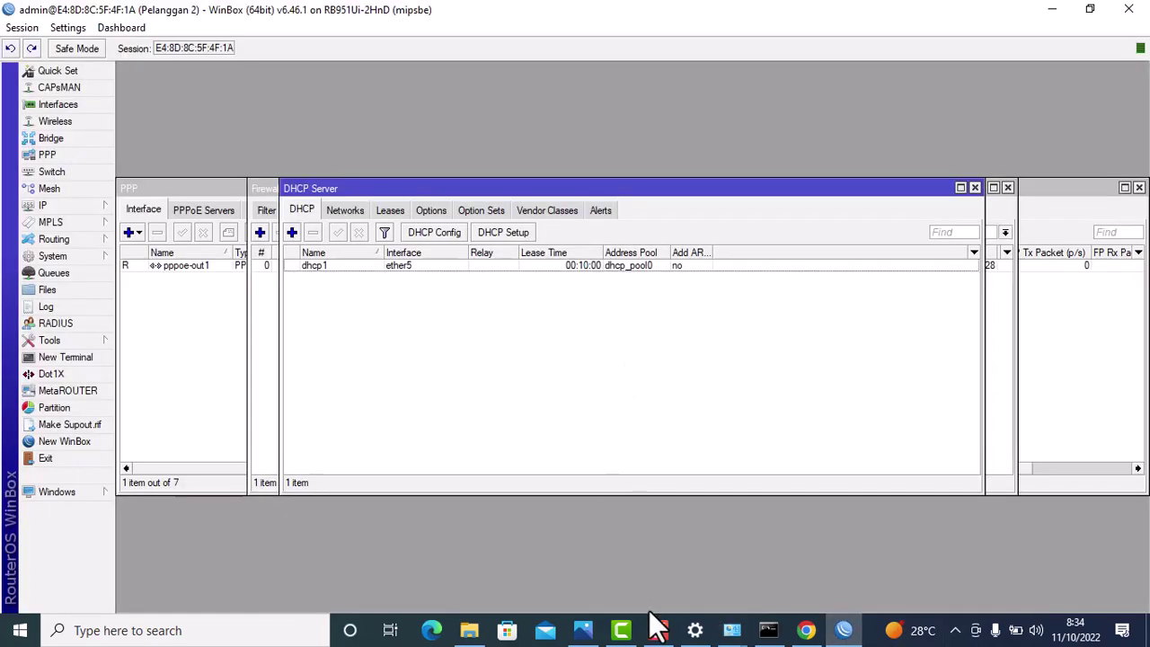
left_click(583, 630)
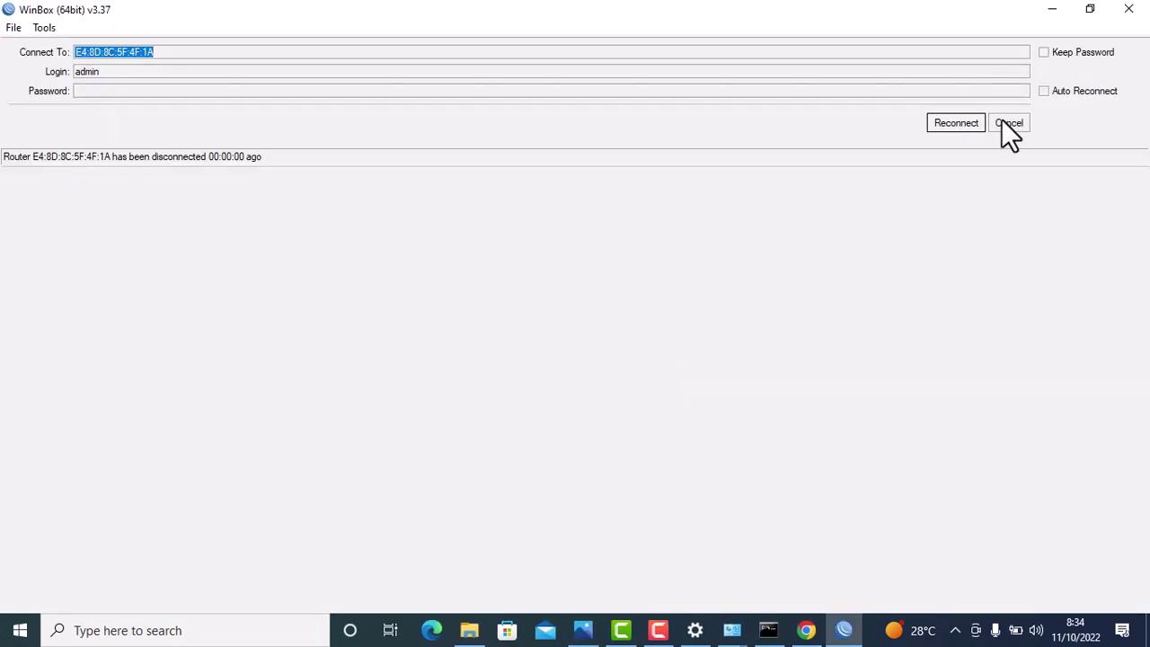
left_click(1008, 123)
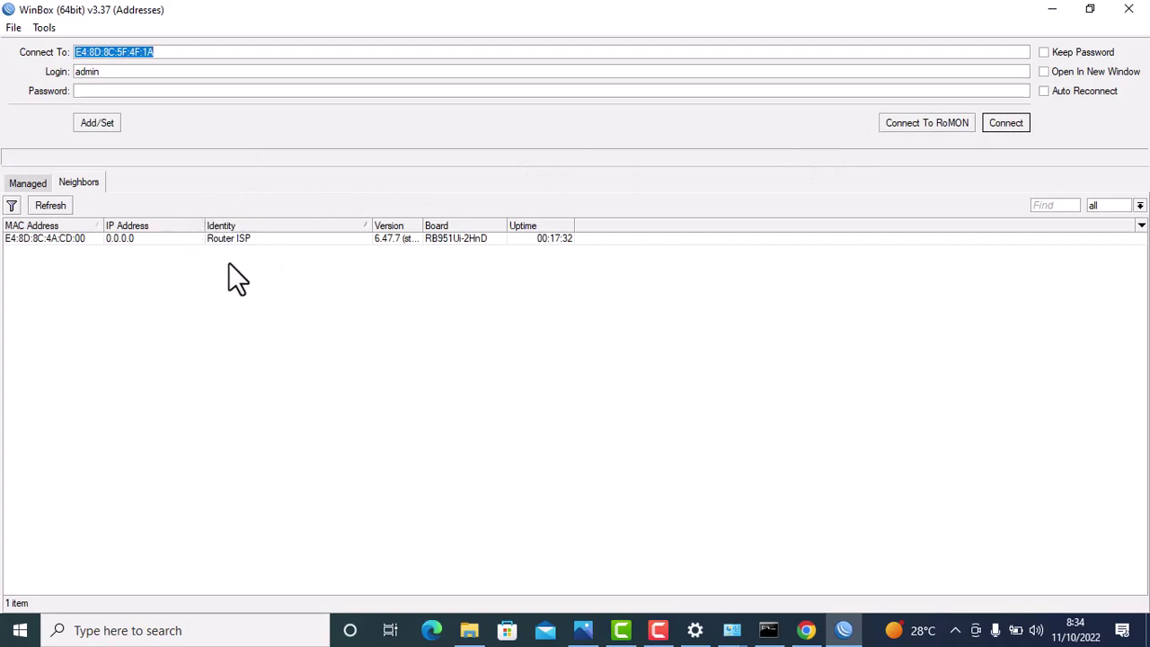
left_click(79, 239)
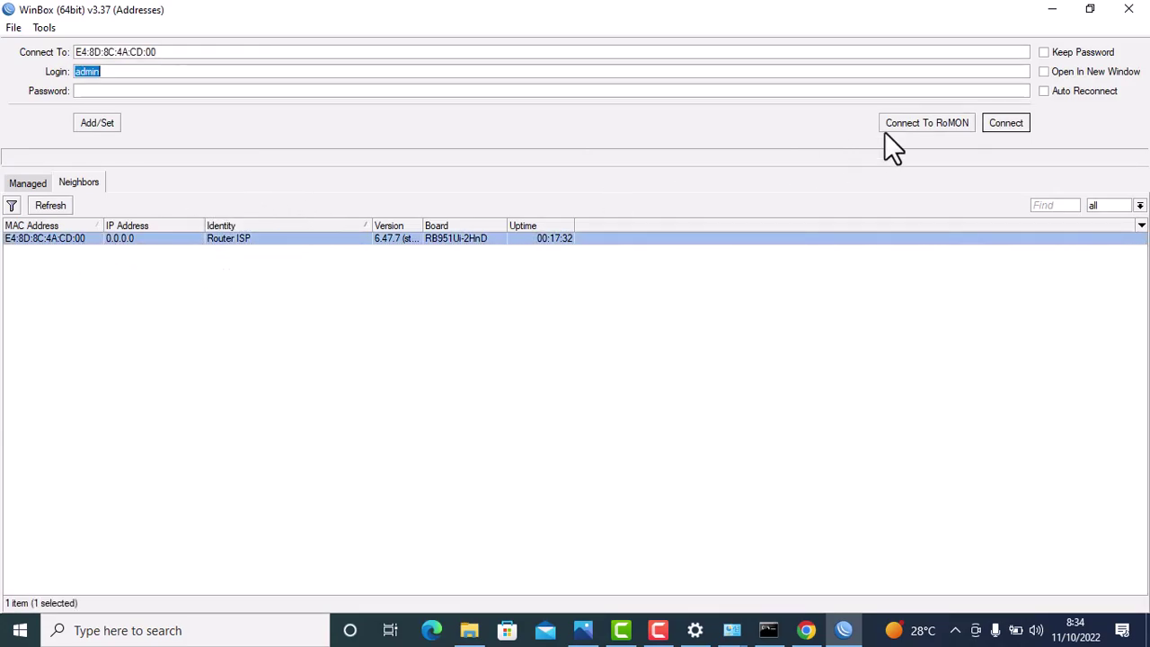
left_click(995, 126)
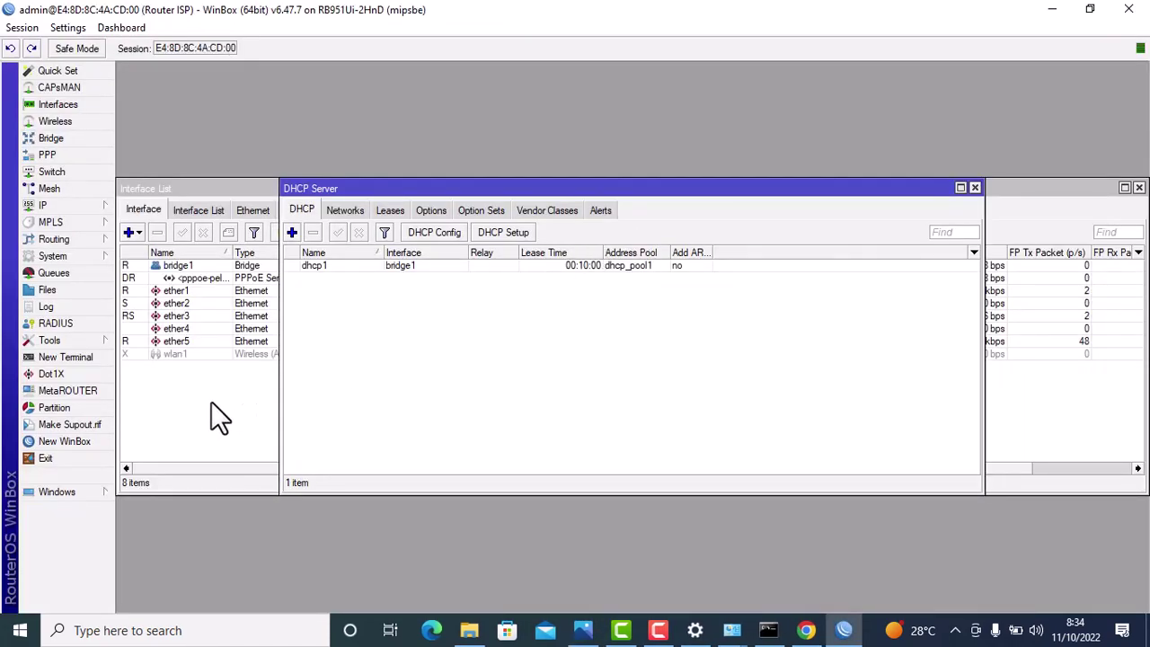
Step: Open the PPP interface list on Router ISP and widen the Name column to read the connected client
left_click(62, 206)
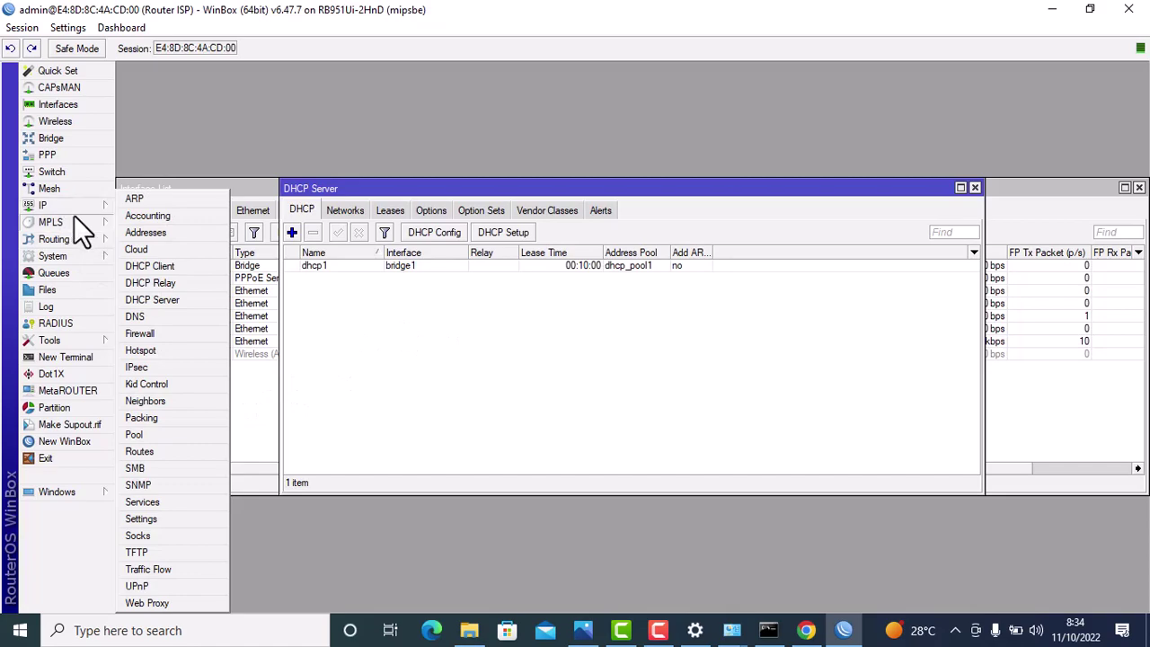
left_click(47, 154)
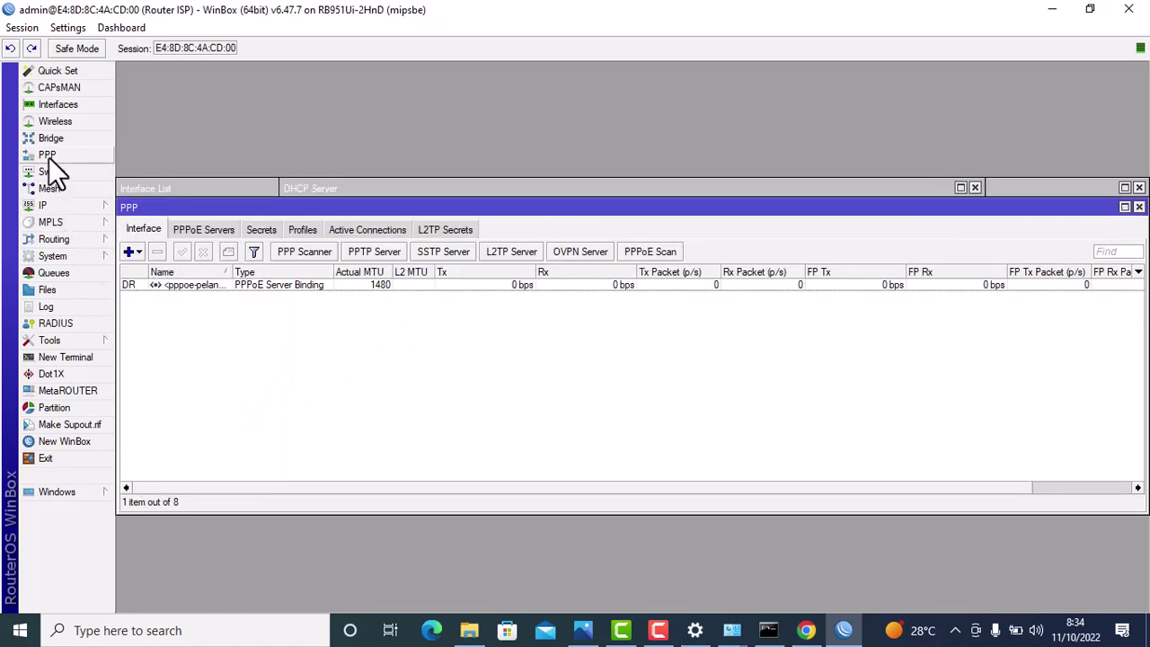
left_click_drag(231, 272, 319, 272)
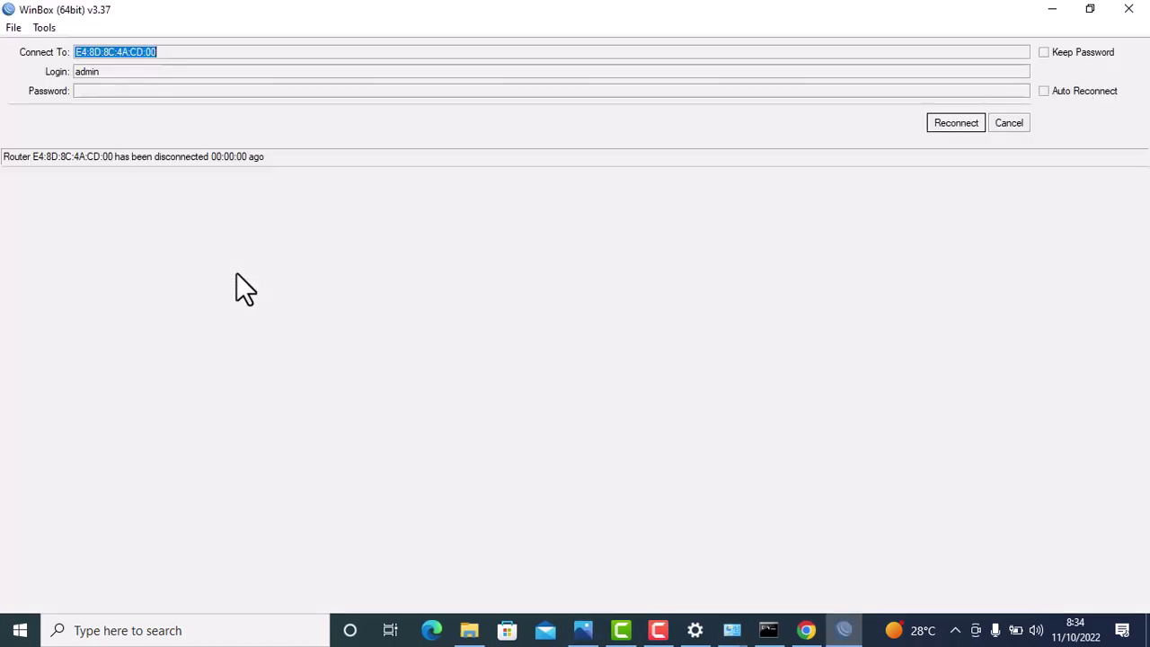
Step: Cancel the dropped session, refresh the neighbor list and connect to Router ISP at E4:8D:8C:4A:CC:FD
left_click(1007, 123)
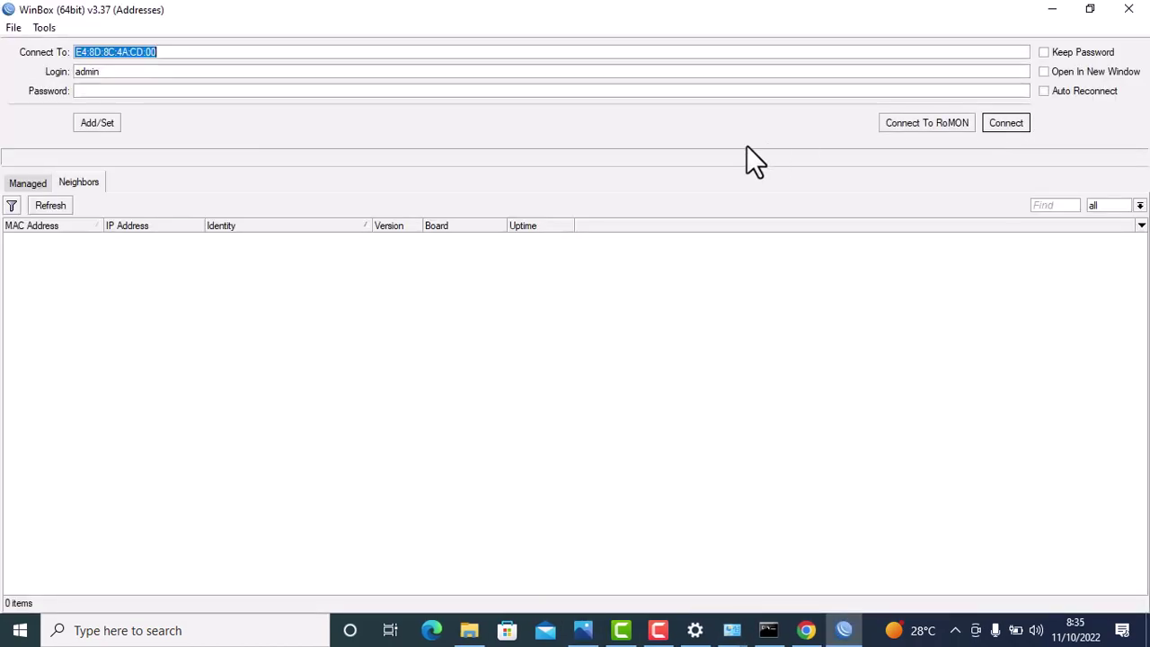
left_click(40, 211)
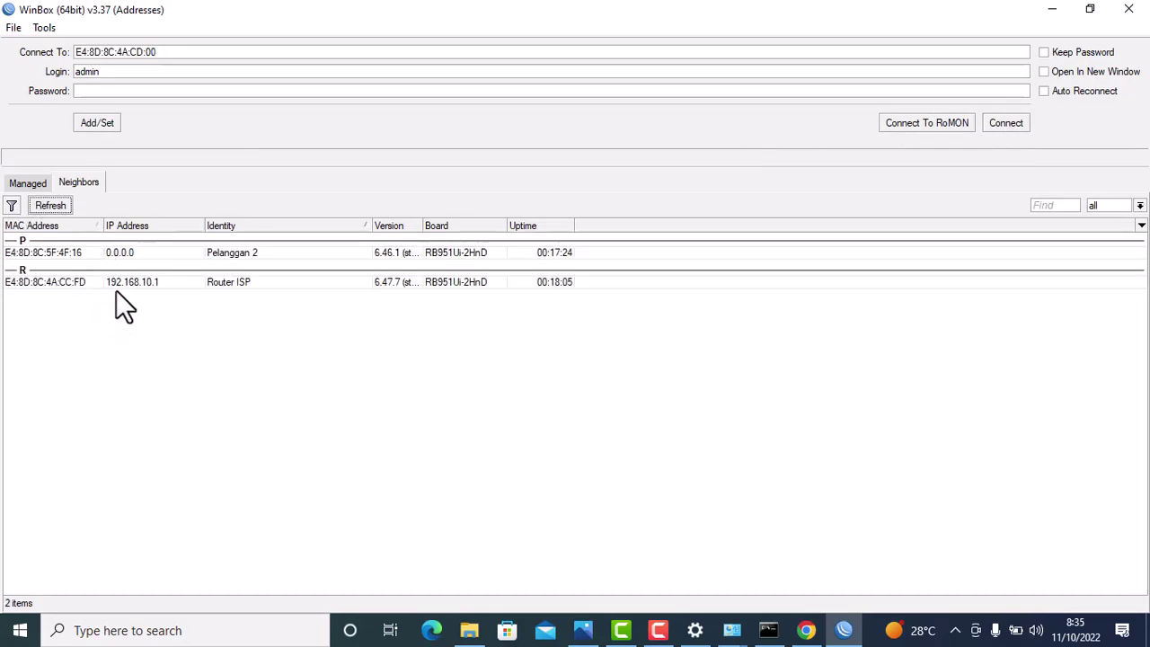
left_click(70, 283)
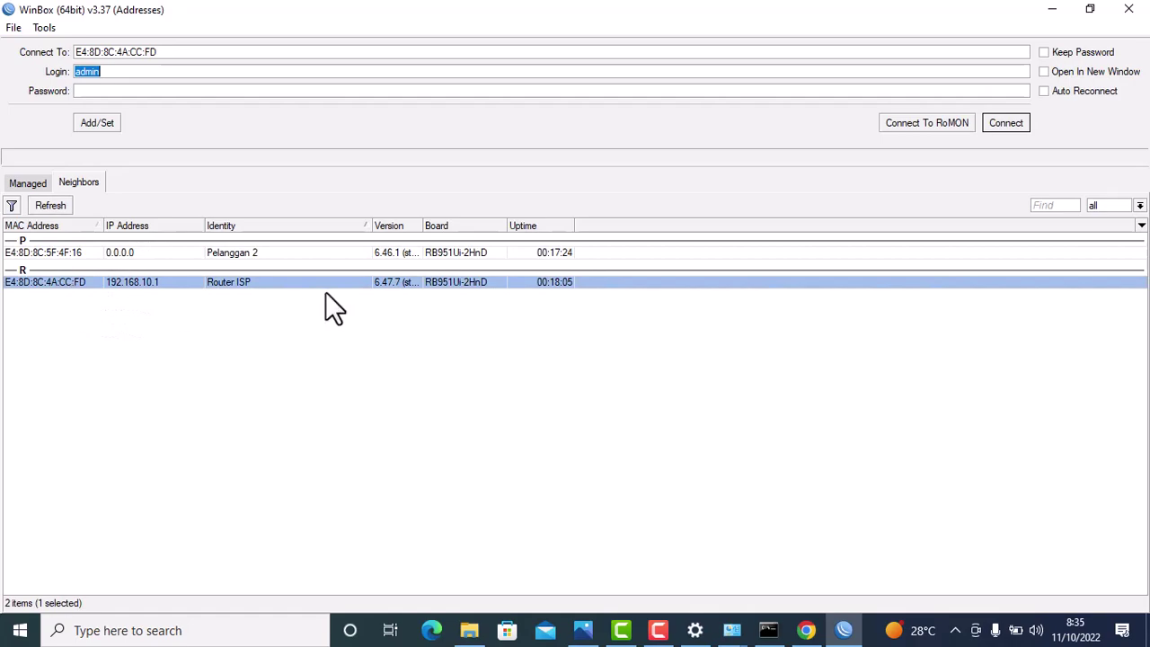
left_click(995, 125)
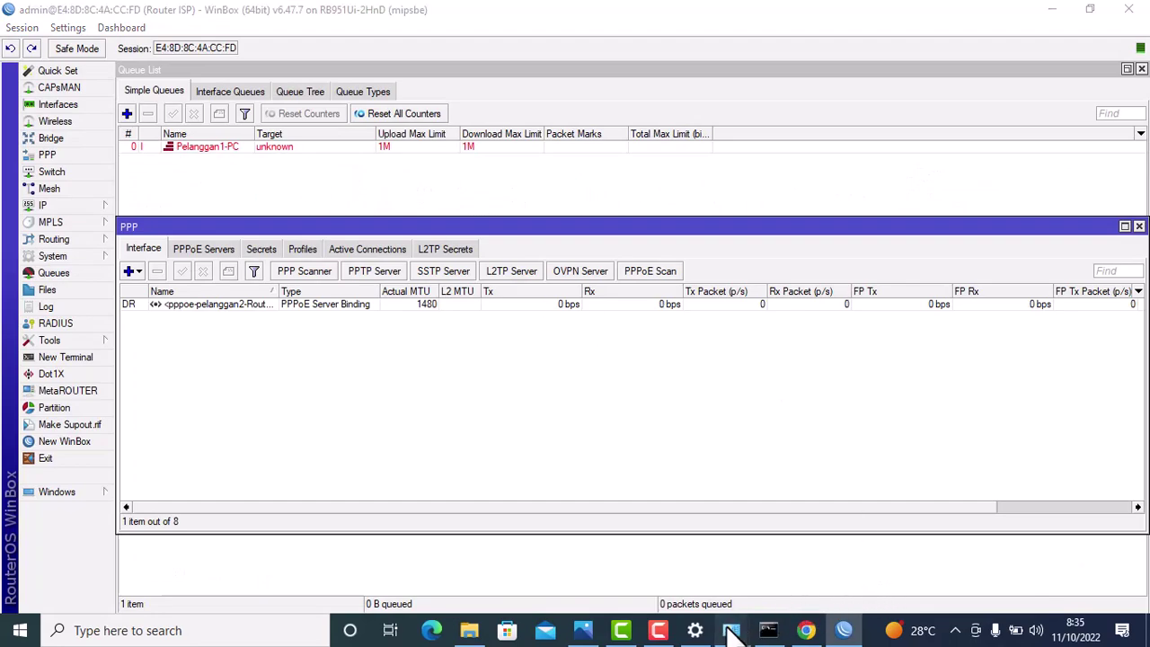
Step: Switch to the Network Connections window, try to start the Broadband Connection, and close the Dial-up settings
mouse_move(731, 625)
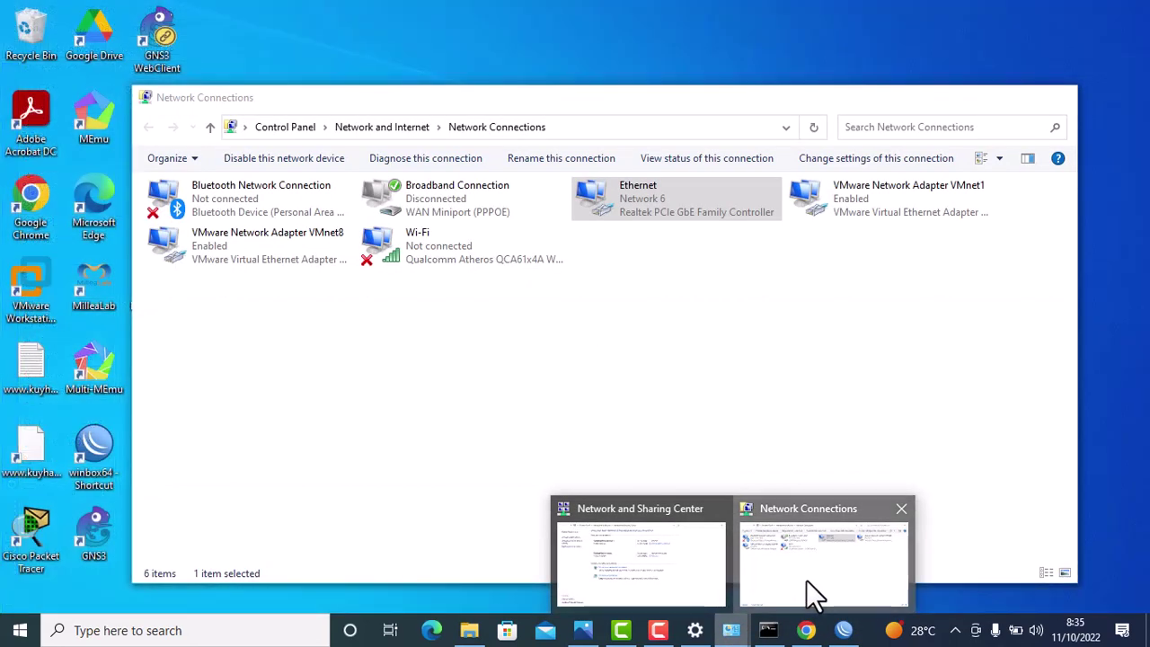
left_click(806, 579)
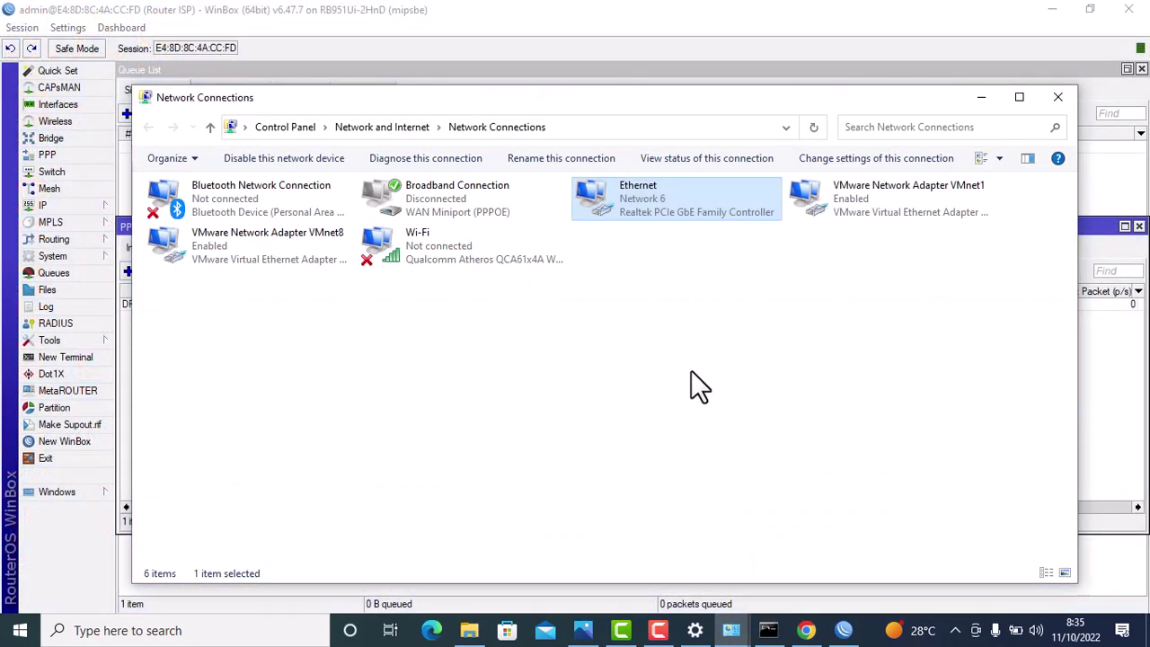
left_click(469, 207)
double_click(470, 207)
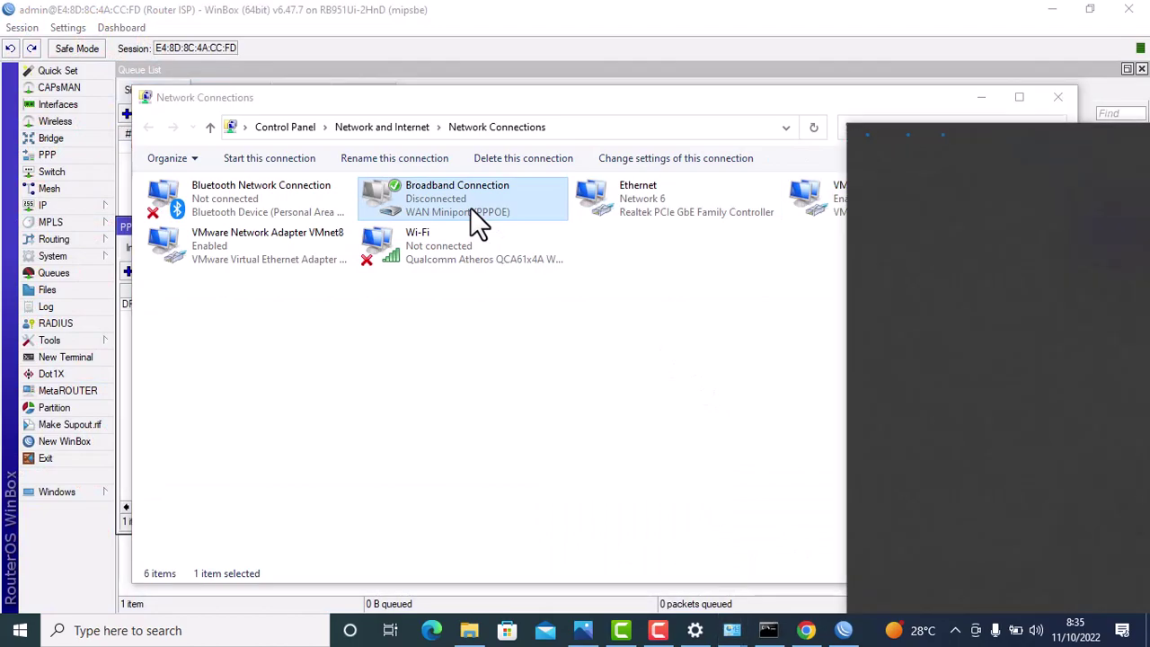
right_click(470, 208)
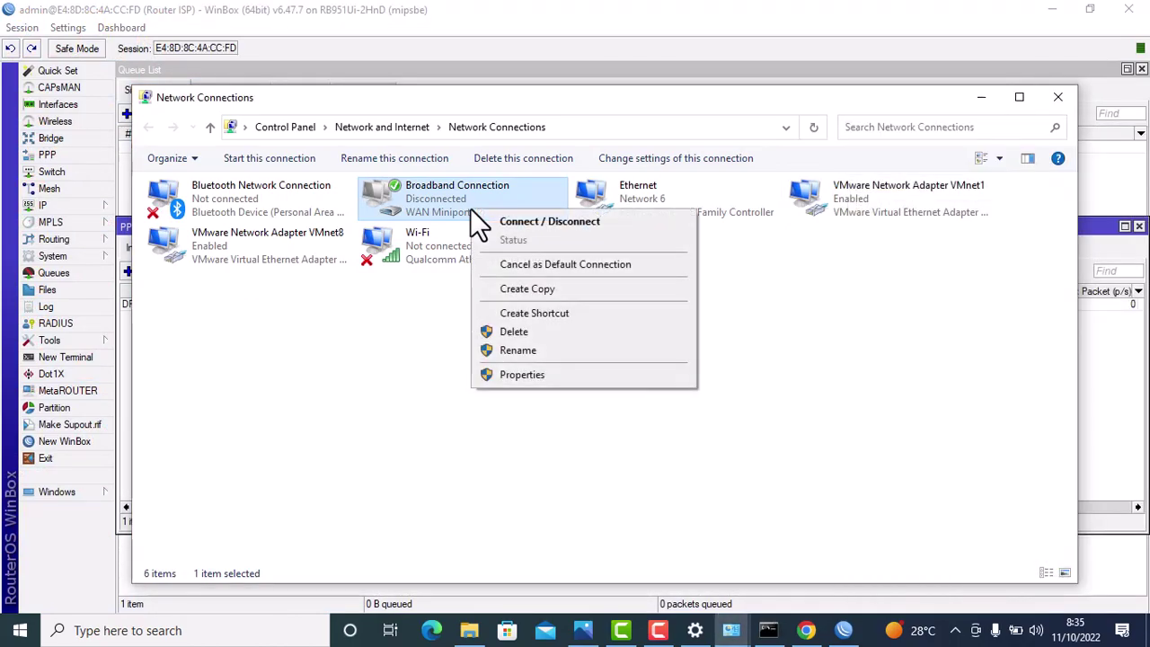
left_click(505, 222)
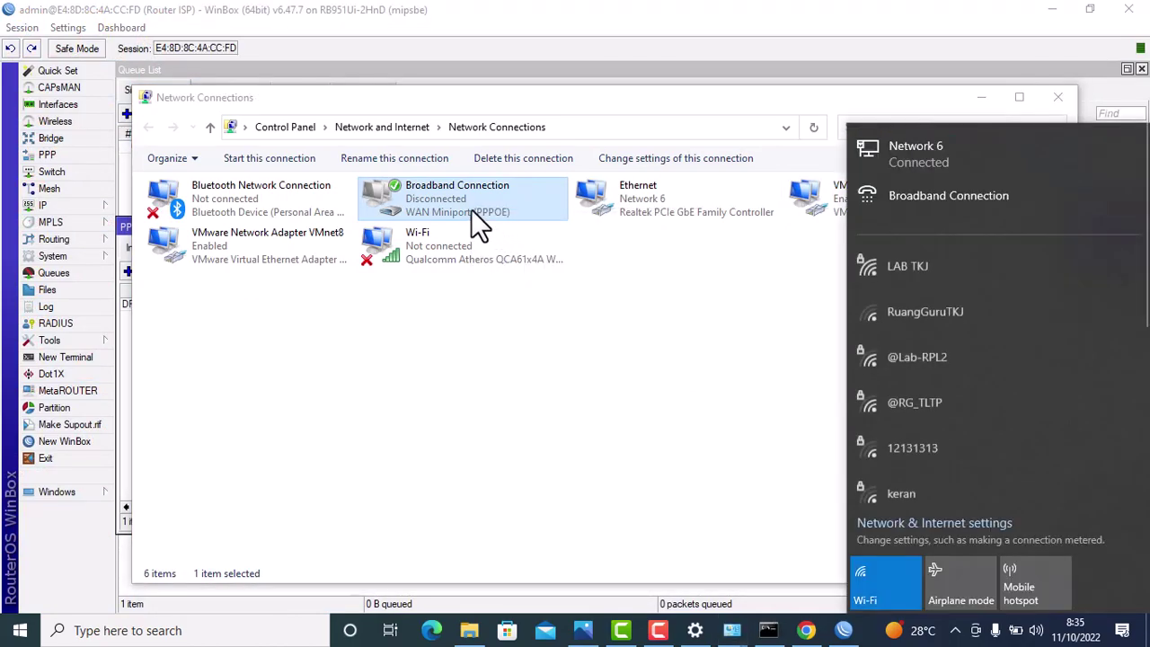
left_click(999, 198)
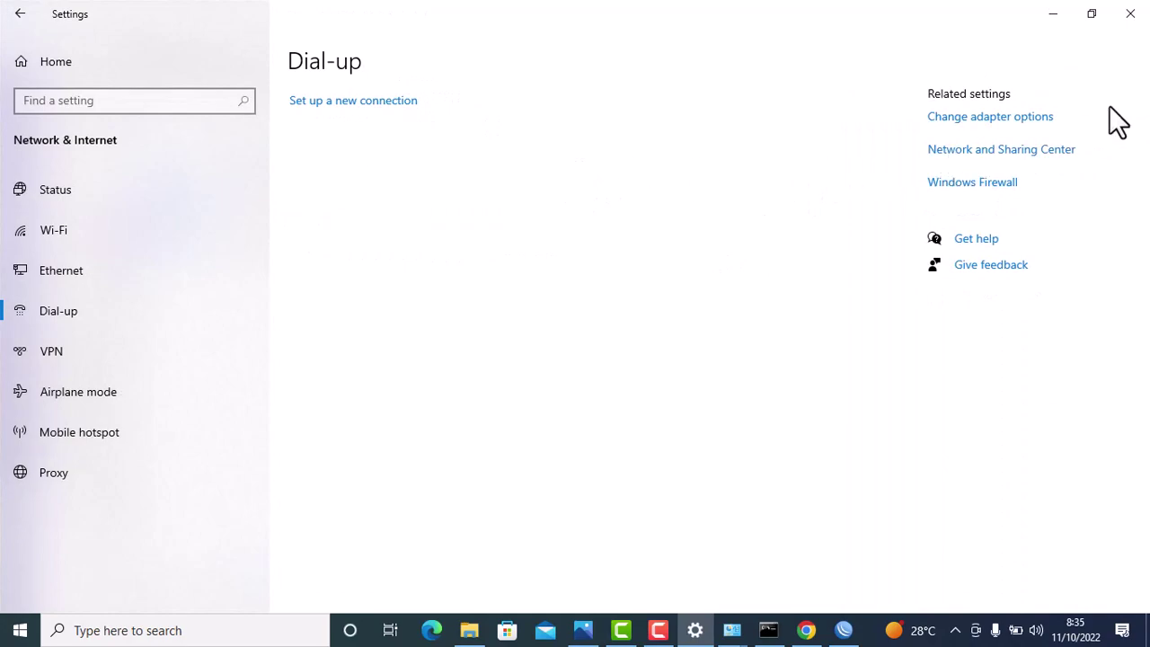
left_click(1128, 17)
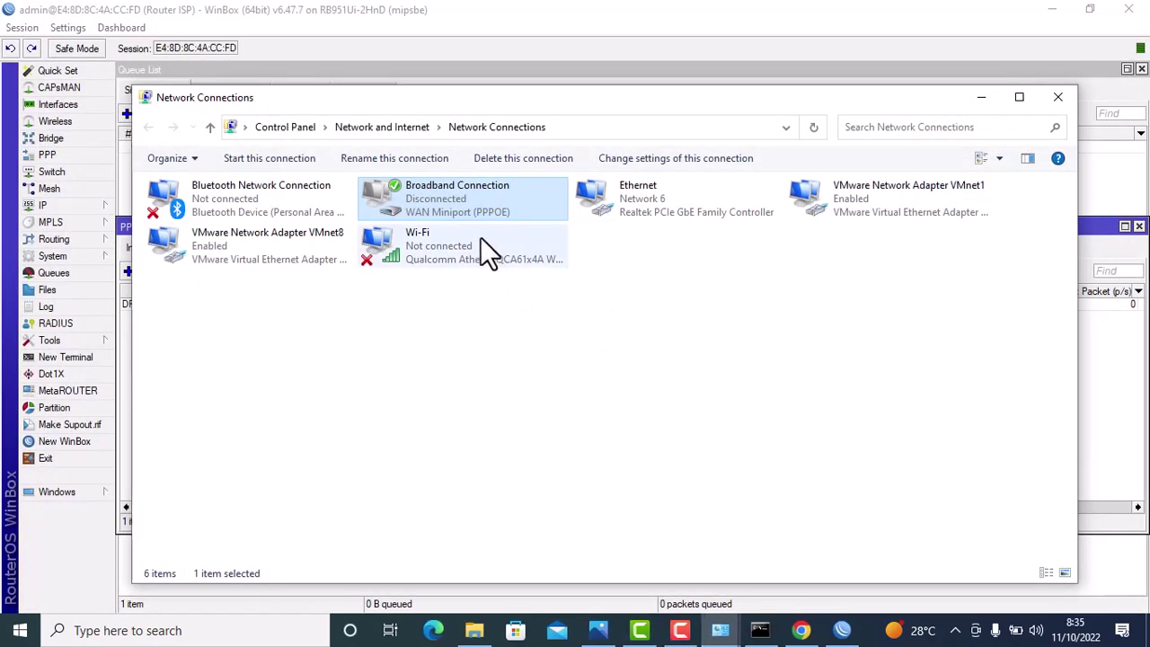
Step: Connect the Broadband Connection through its Dial-up settings, signing in with user name pelanggan1-PC and the account password
right_click(479, 200)
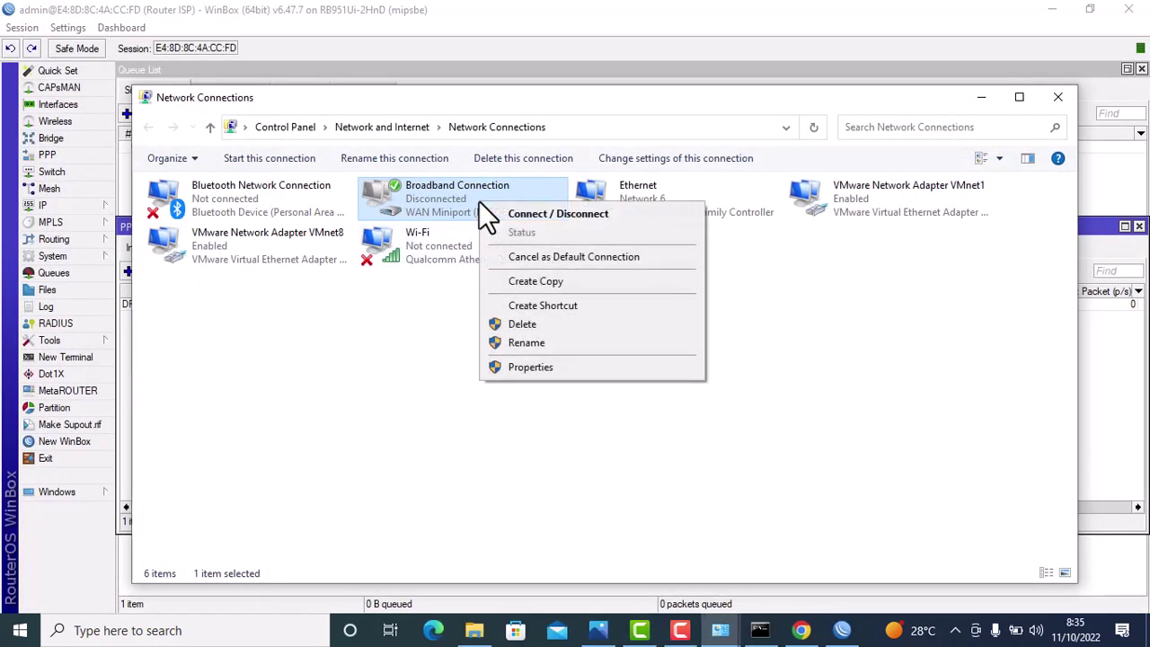
left_click(547, 214)
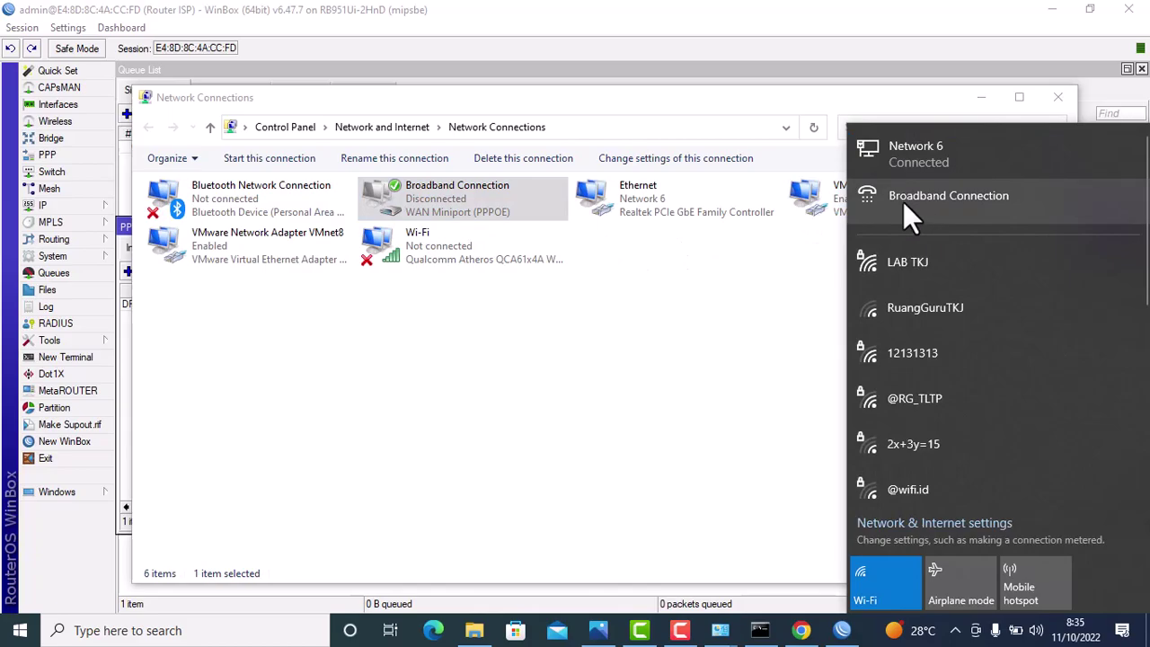
left_click(903, 201)
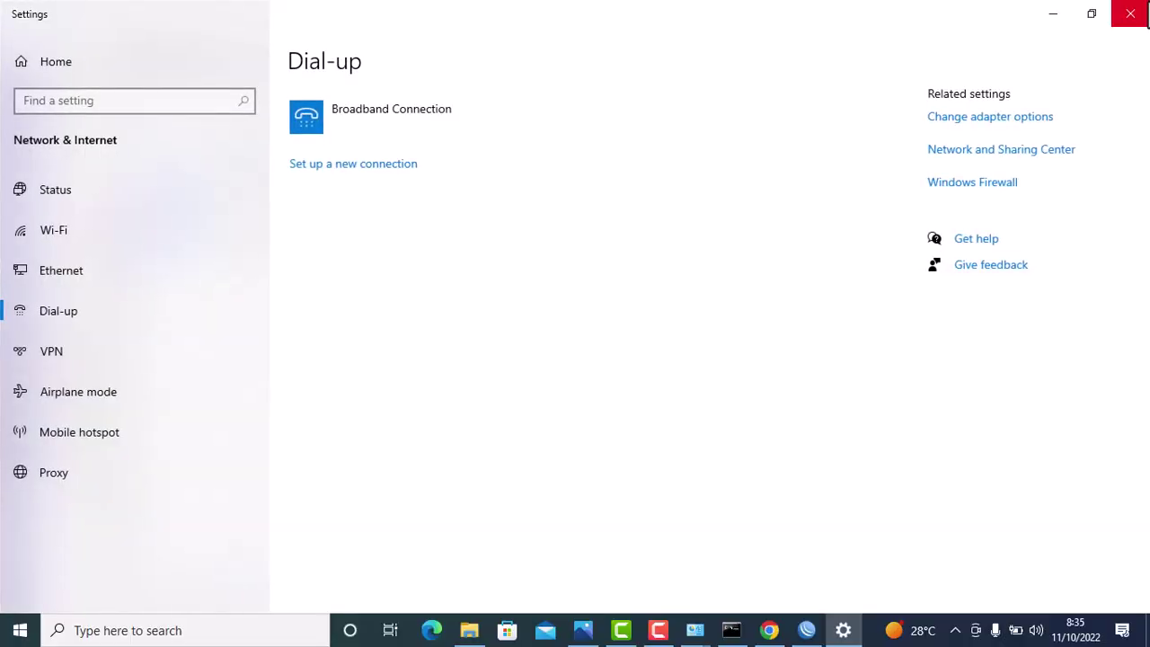
left_click(384, 112)
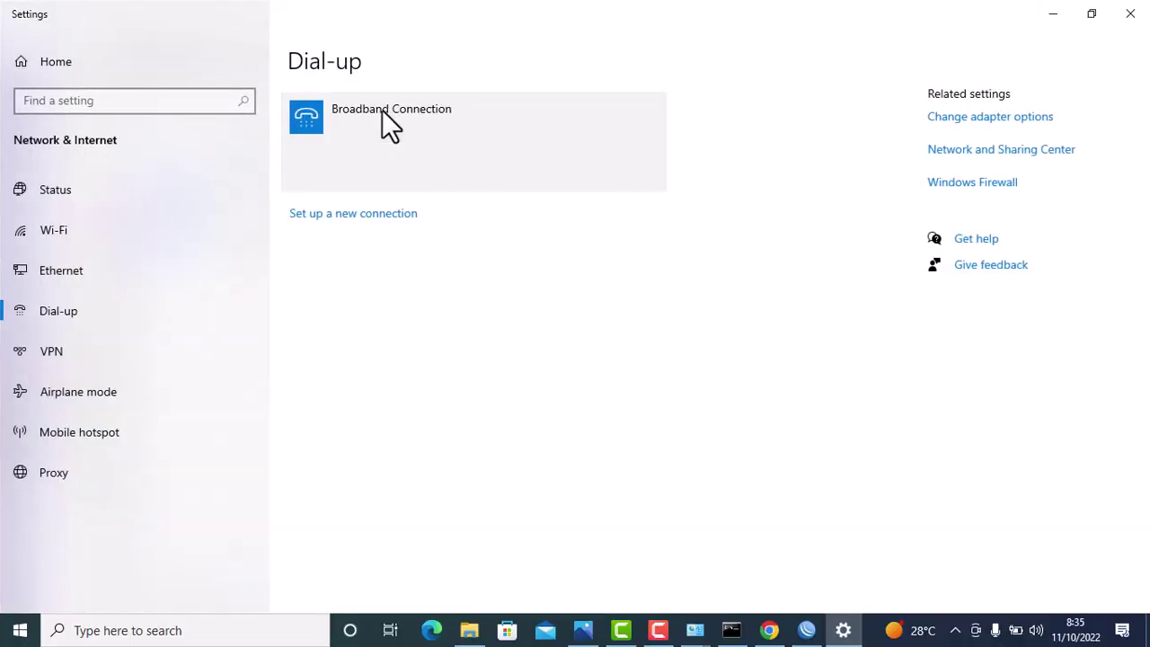
left_click(422, 171)
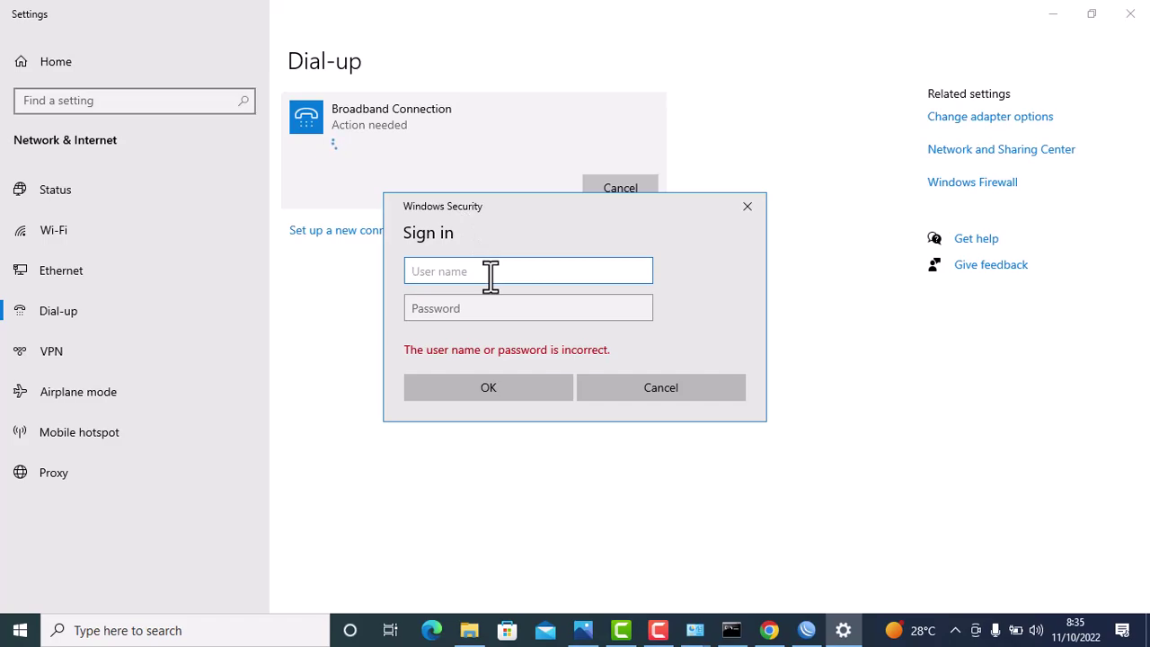
type("pelanggan1-PC")
left_click(521, 309)
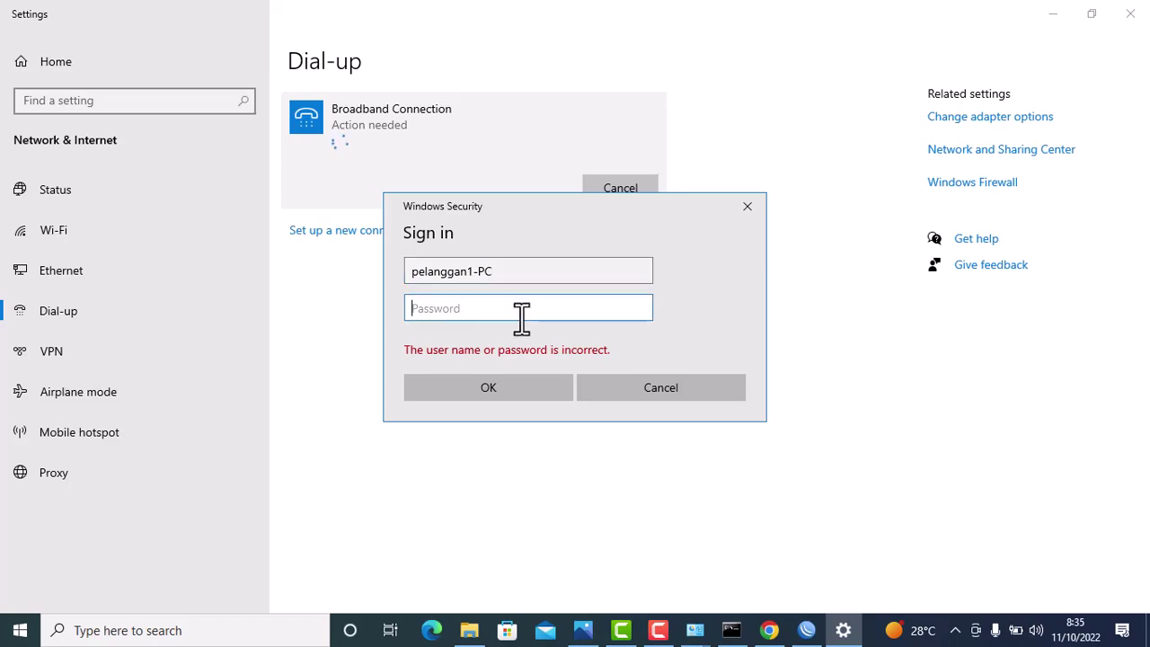
type("•••")
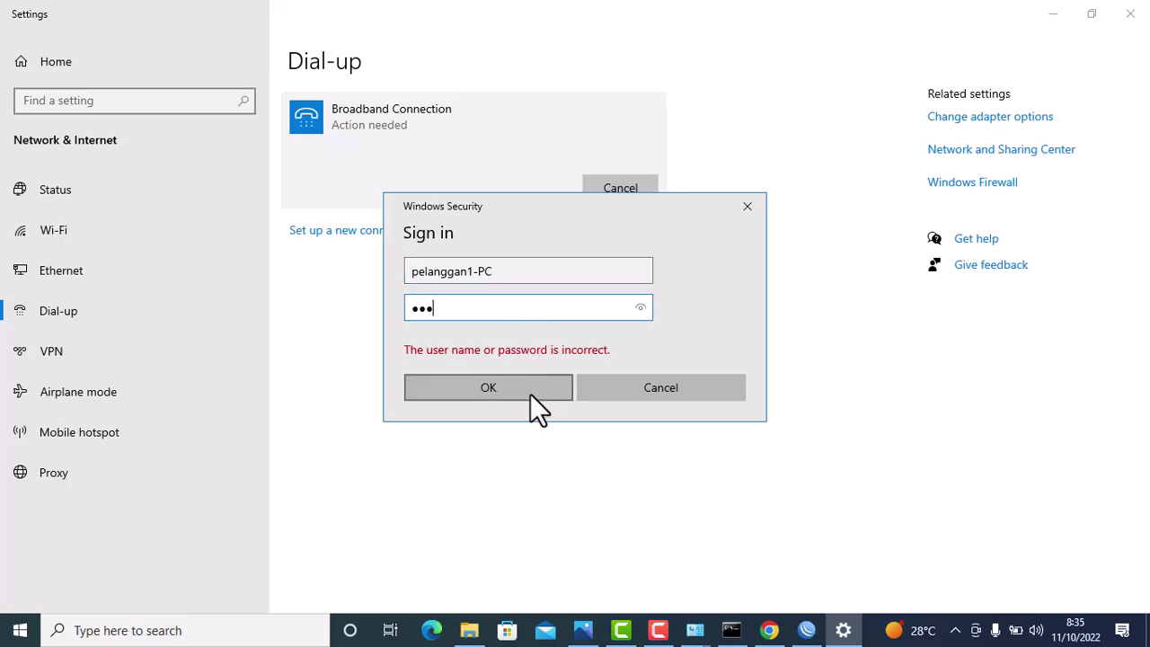
left_click(530, 395)
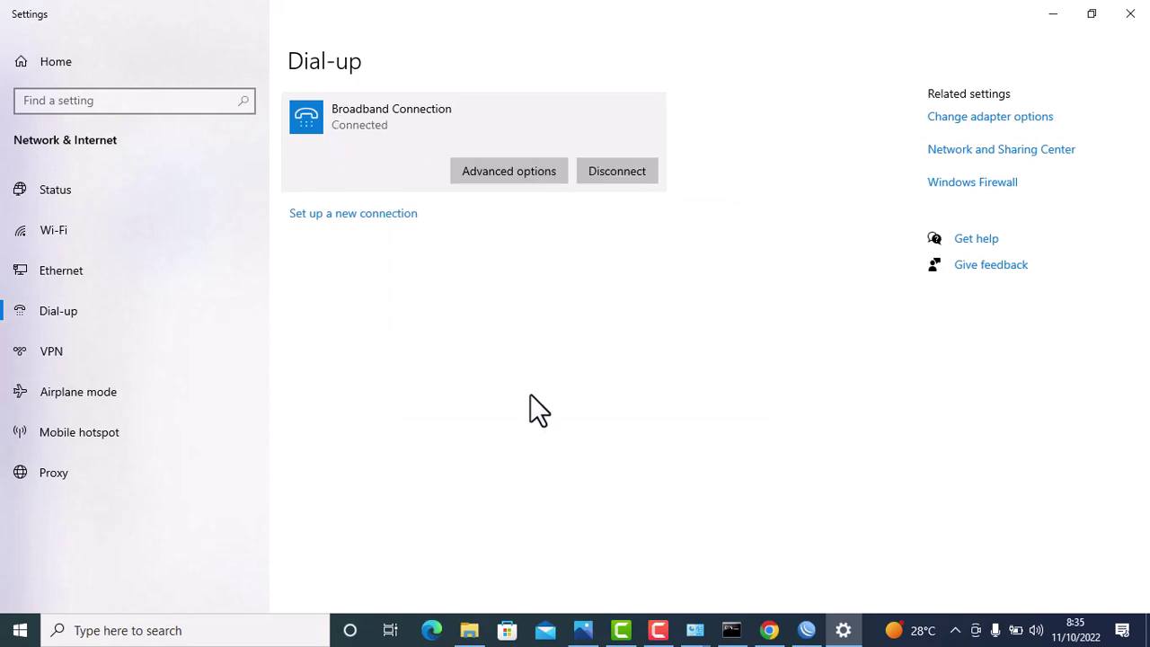
Step: Switch back to WinBox and check the connected PPPoE clients in the PPP interface list, widening the Name column
left_click(805, 629)
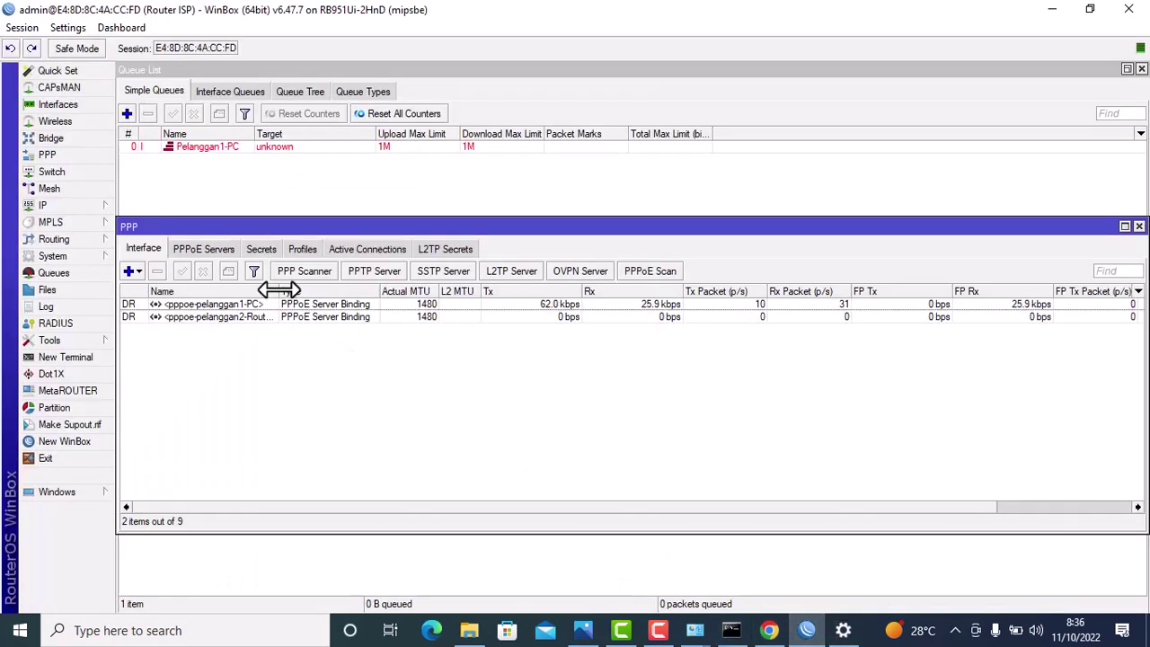
left_click_drag(276, 291, 313, 301)
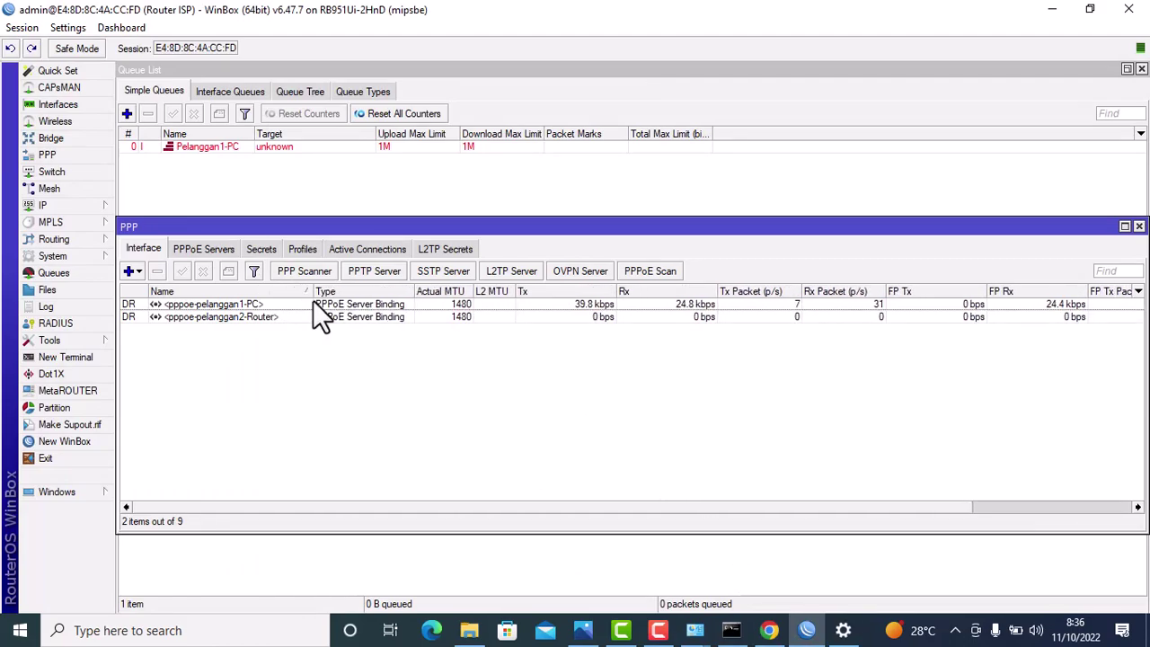
left_click(238, 307)
left_click(264, 320)
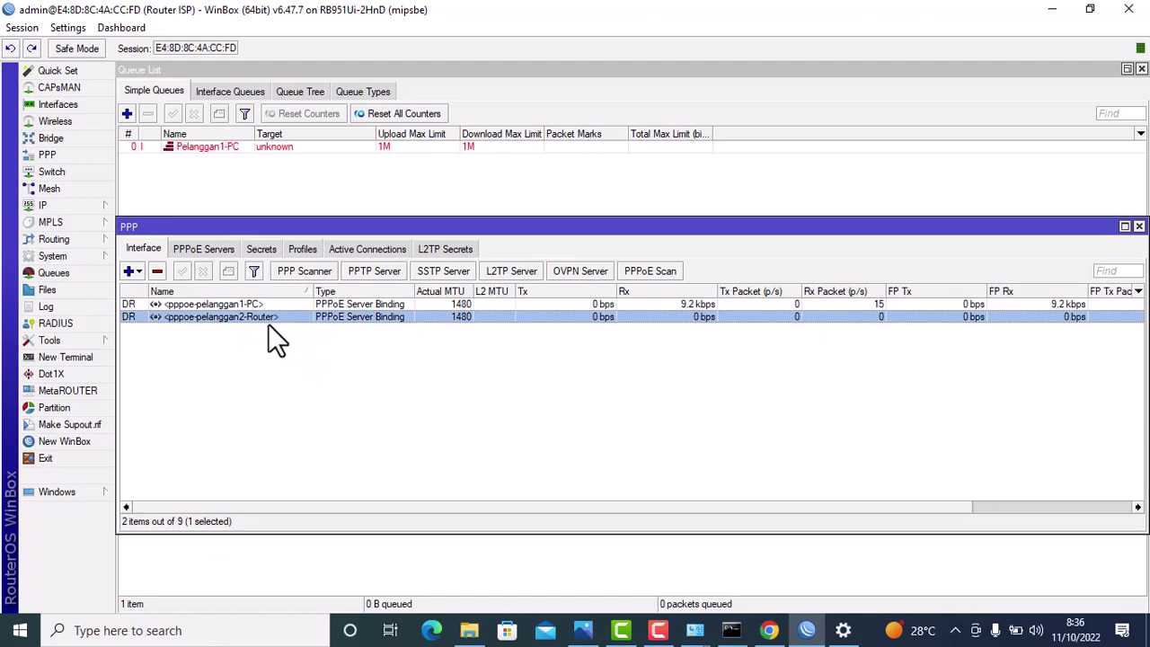
left_click(450, 426)
Step: Set the target of the Pelanggan1-PC simple queue to <pppoe-pelanggan1-PC> and save the queue
left_click(364, 172)
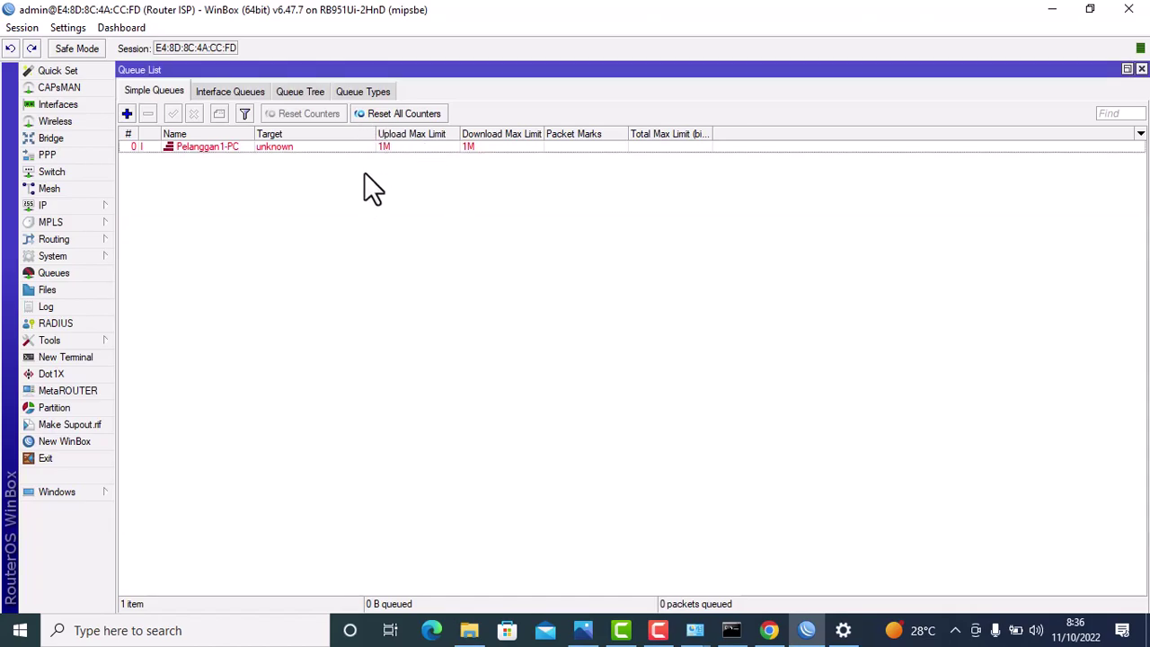
left_click(228, 146)
double_click(228, 145)
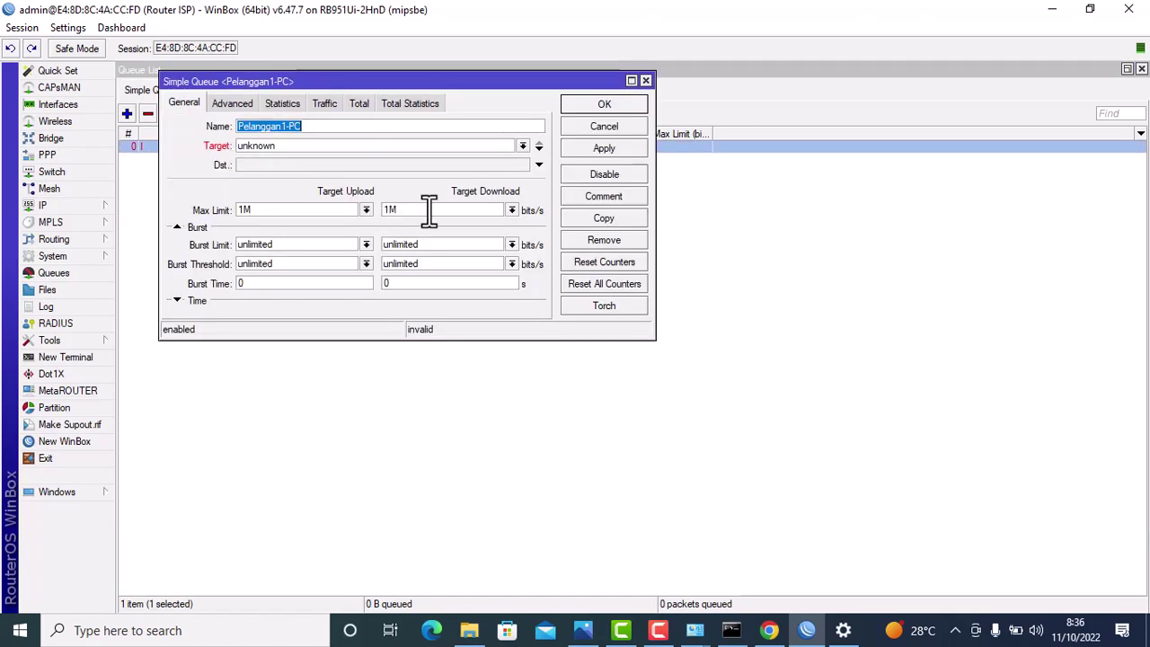
left_click(522, 146)
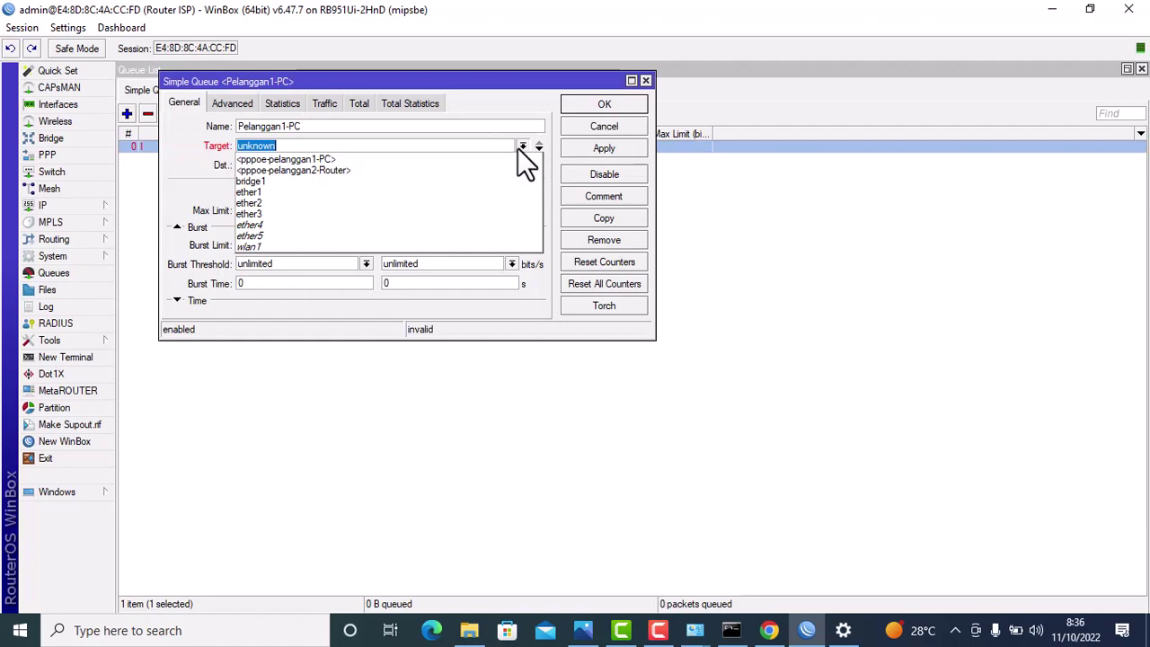
left_click(458, 158)
left_click(603, 149)
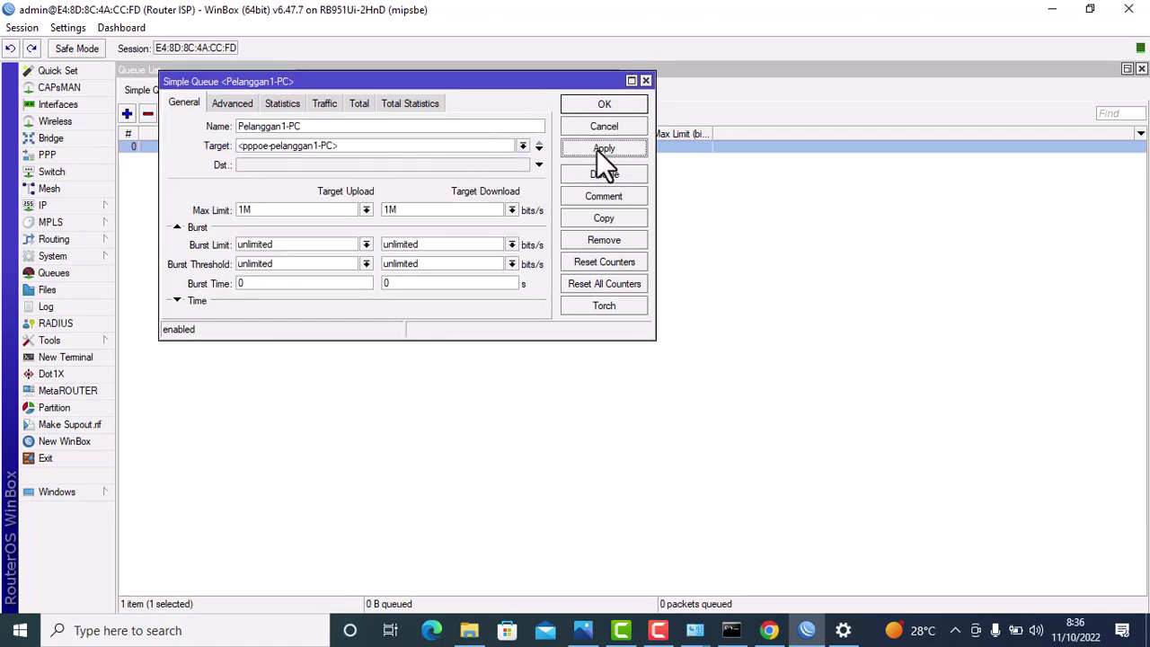
left_click(602, 105)
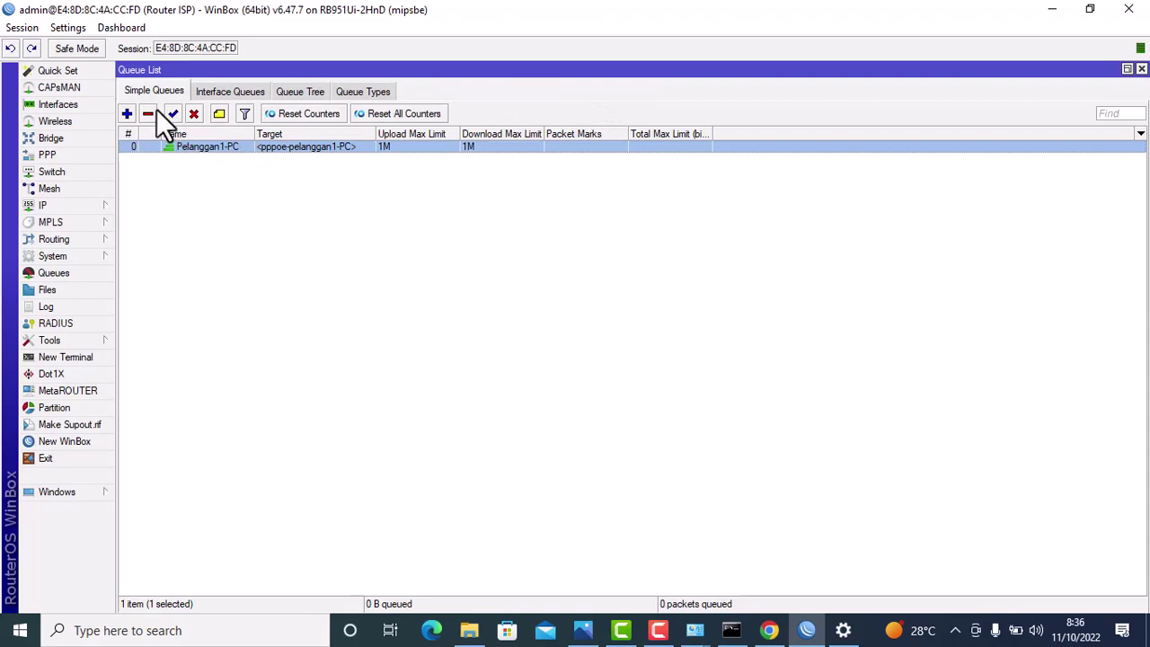
Step: Add a simple queue named Pelanggan 2-Router and select <pppoe-pelanggan2-Router> as its target
left_click(127, 114)
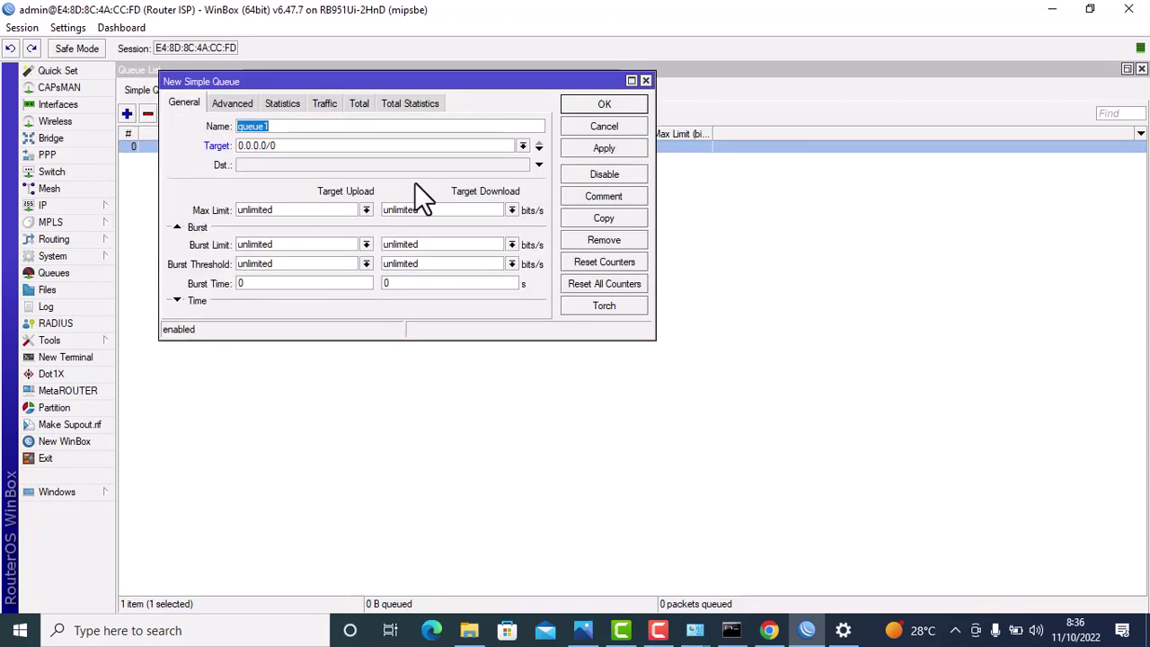
type("Pelanggan 2")
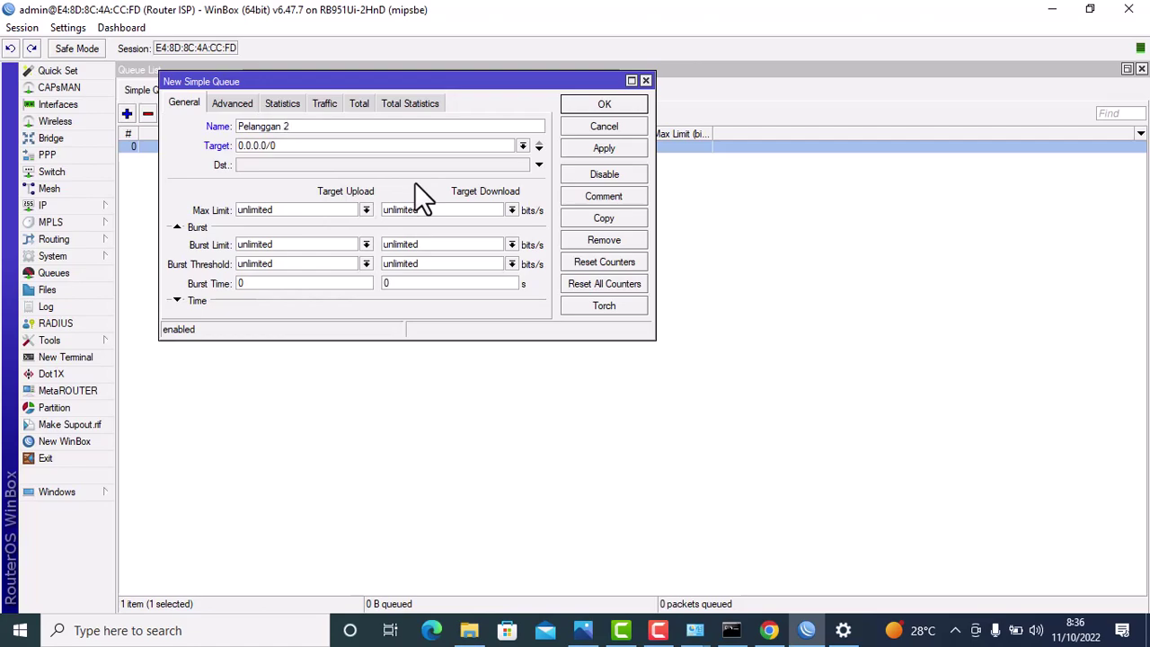
left_click_drag(341, 81, 491, 243)
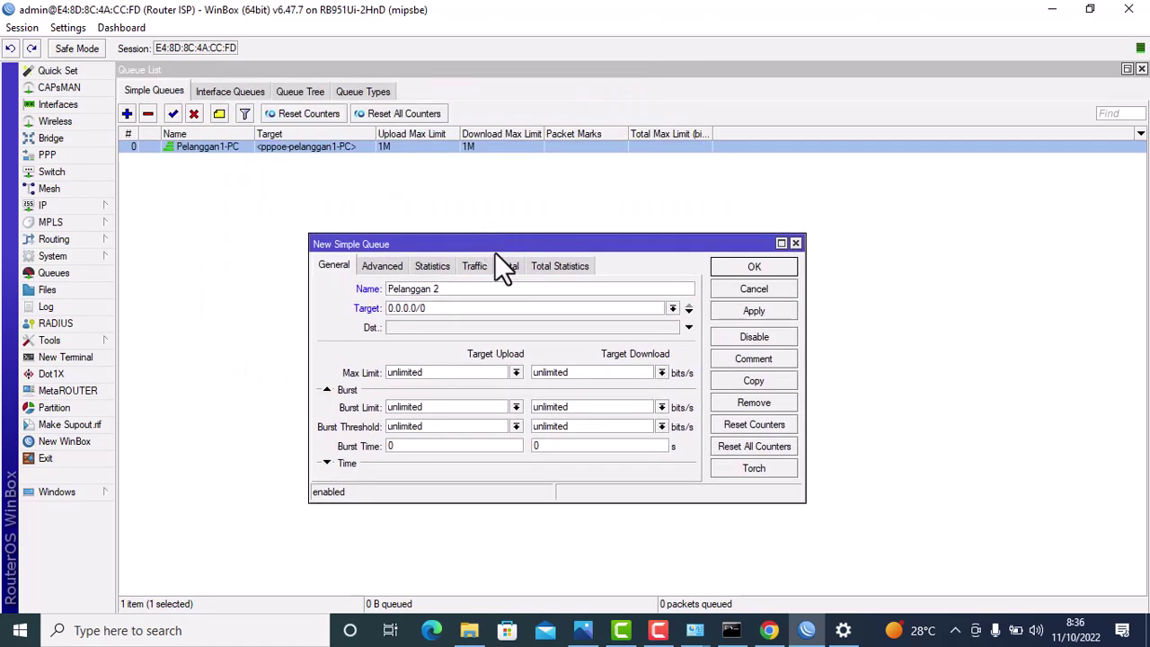
type("-Router")
left_click(747, 312)
left_click(671, 308)
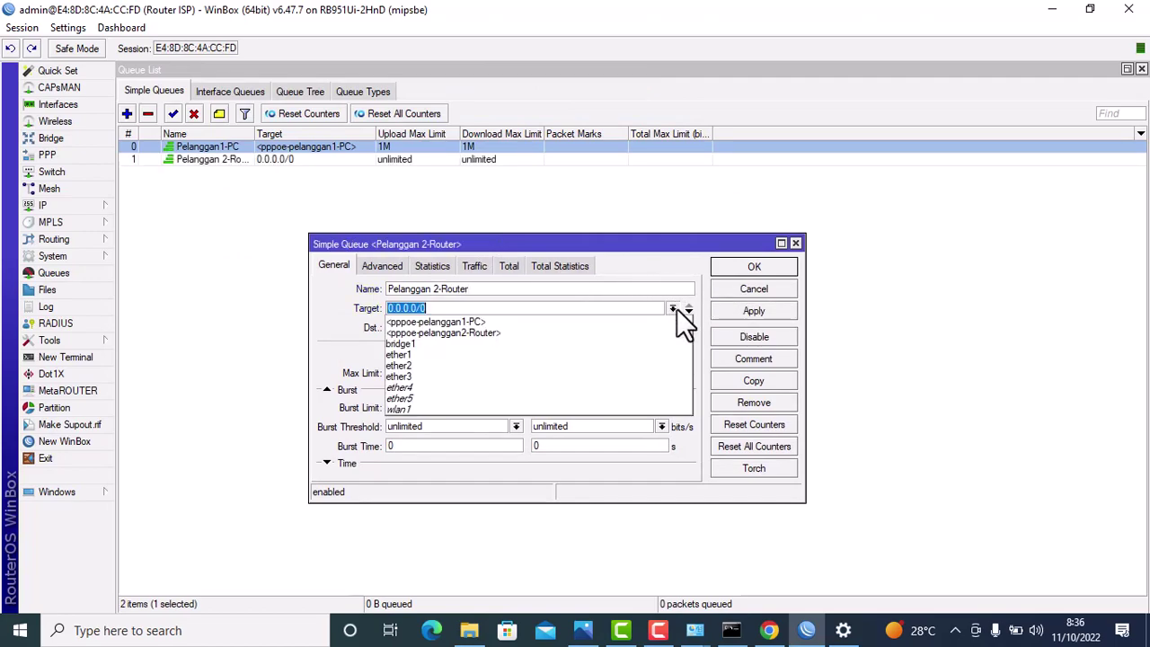
left_click(603, 331)
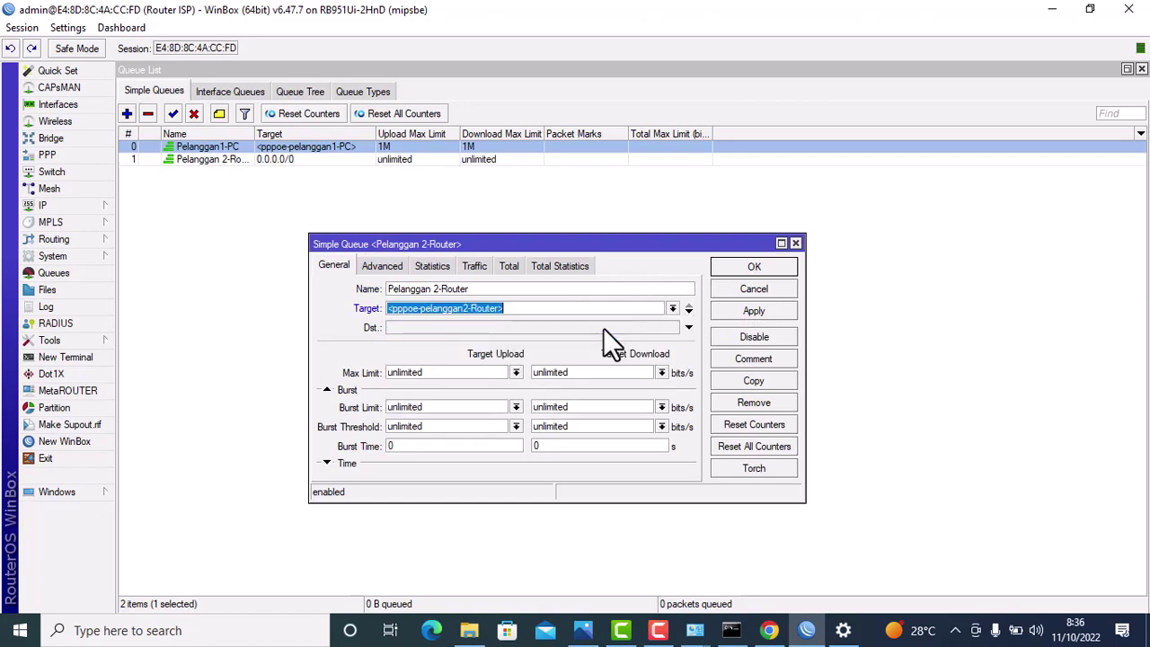
Step: Limit the Pelanggan 2-Router queue to 2M for both upload and download, and save the queue
left_click(516, 372)
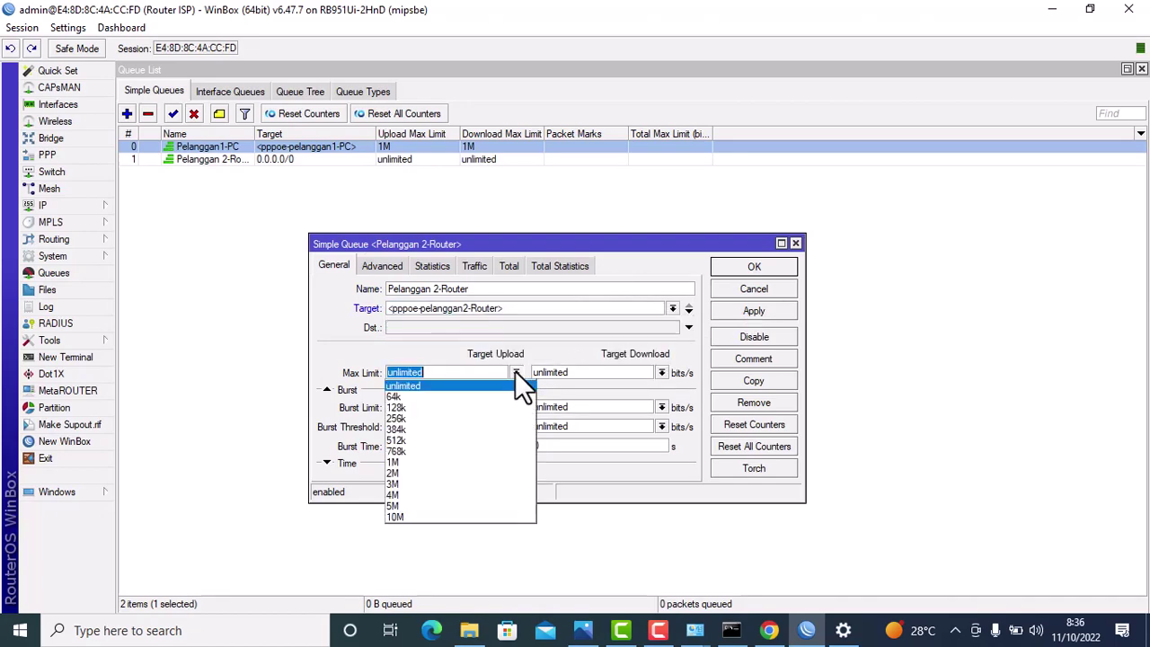
left_click(444, 473)
left_click(662, 371)
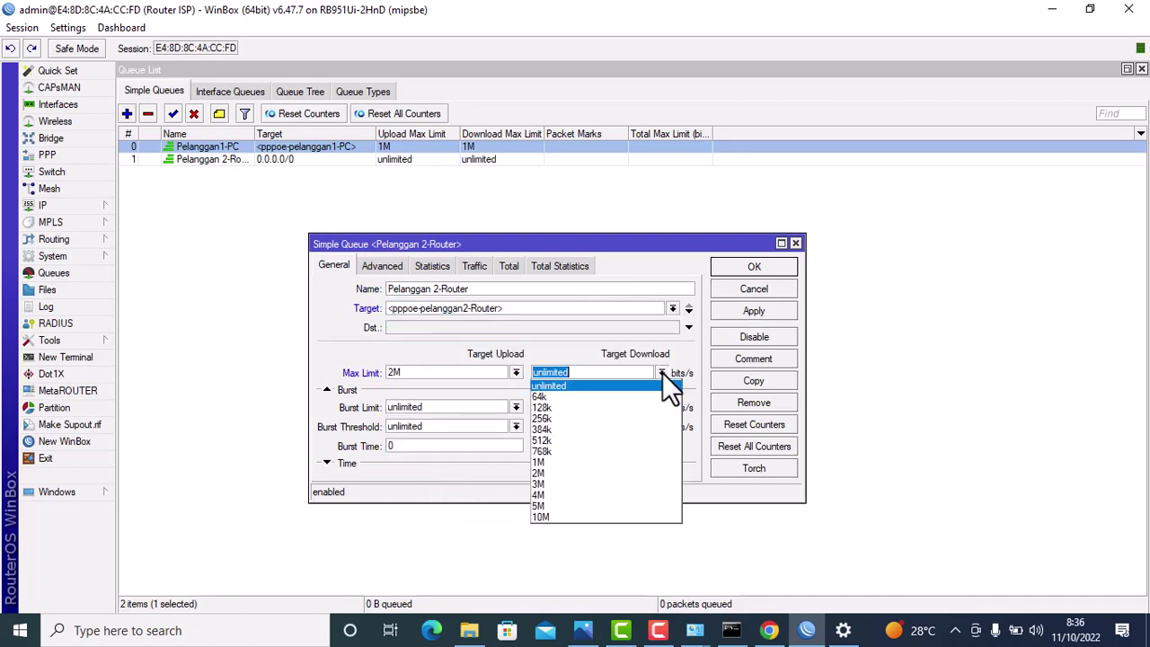
left_click(579, 470)
left_click(753, 309)
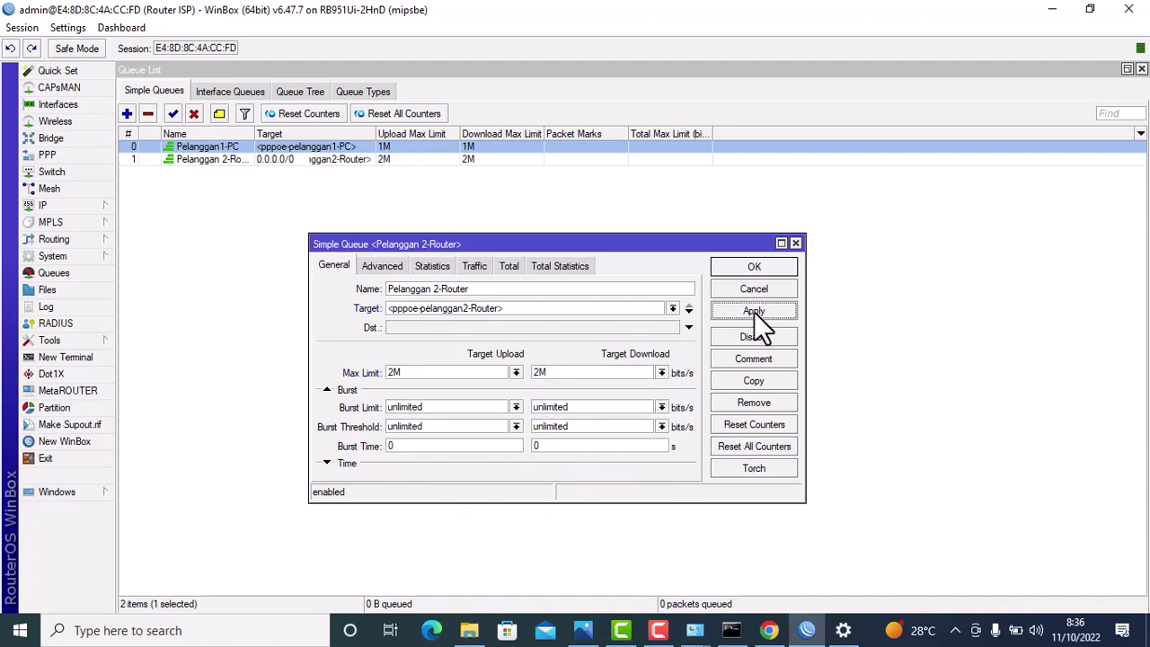
left_click(749, 269)
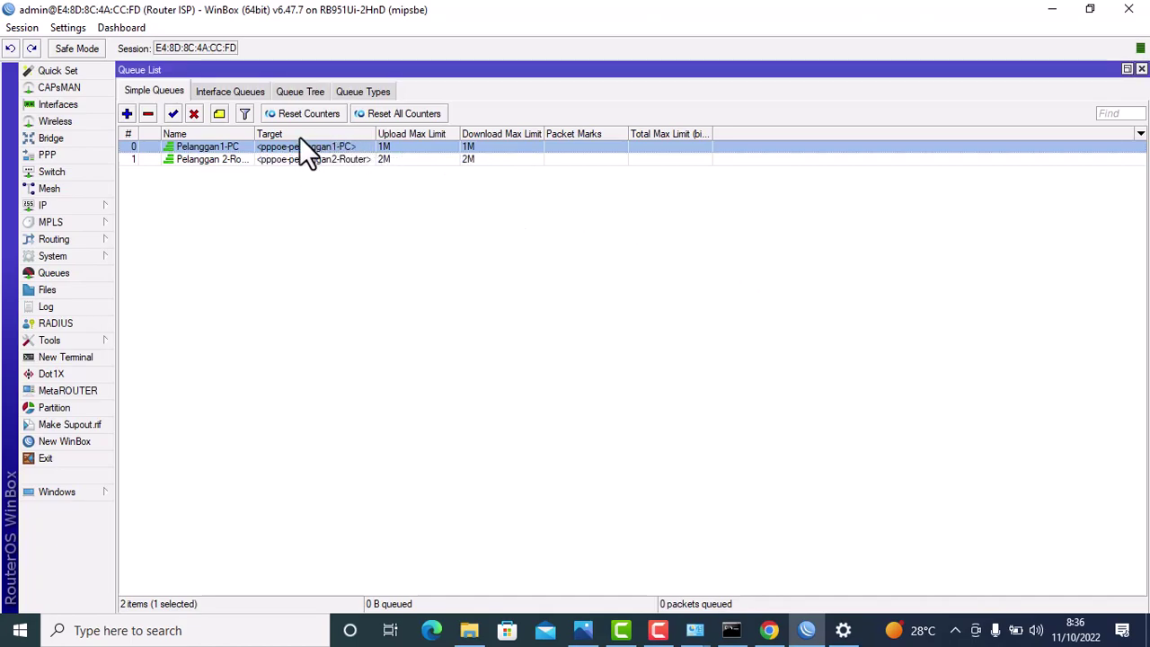
Step: Widen the Name and Target columns of the simple queue list to show the full entries
left_click_drag(256, 133, 273, 133)
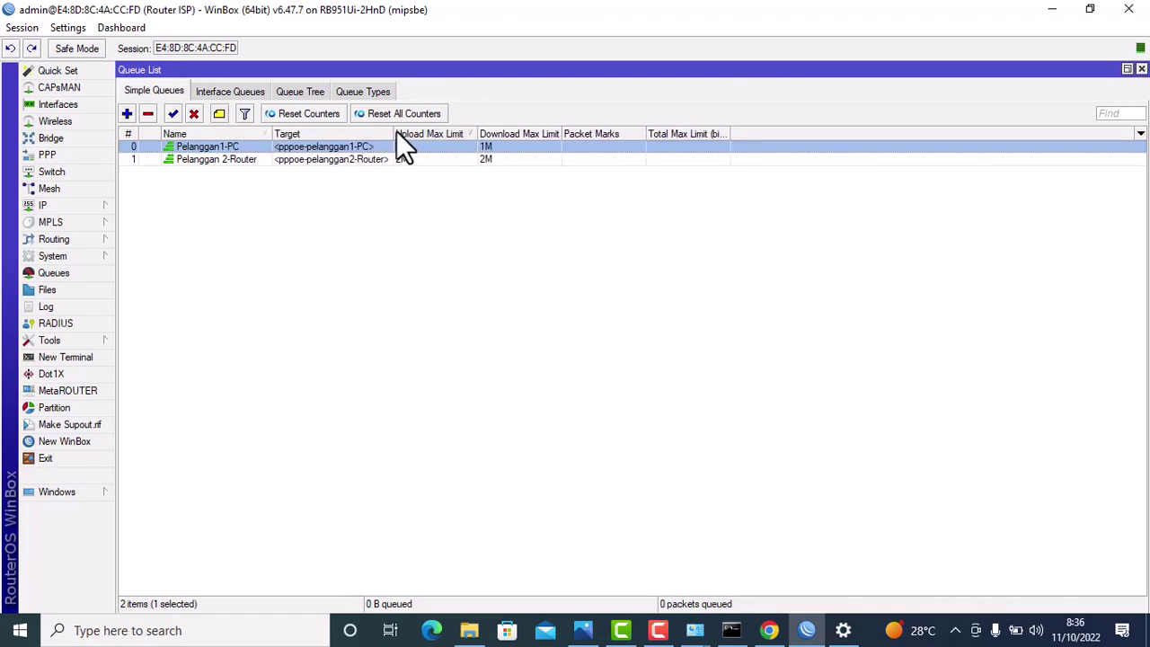
left_click_drag(390, 131, 405, 132)
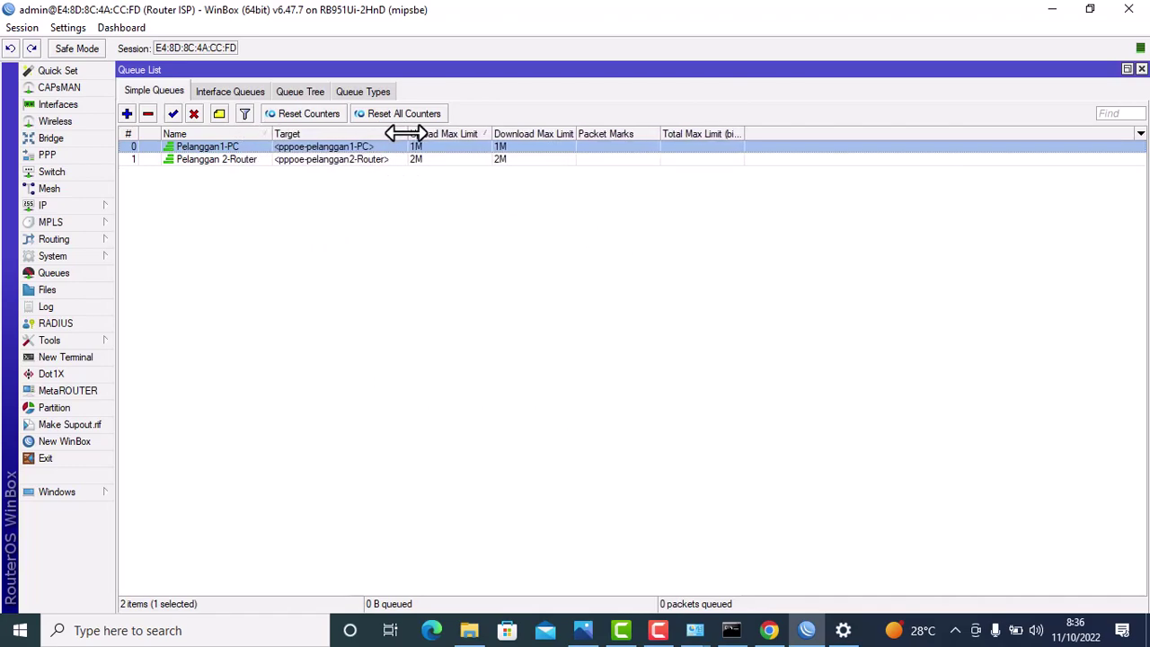
left_click(419, 242)
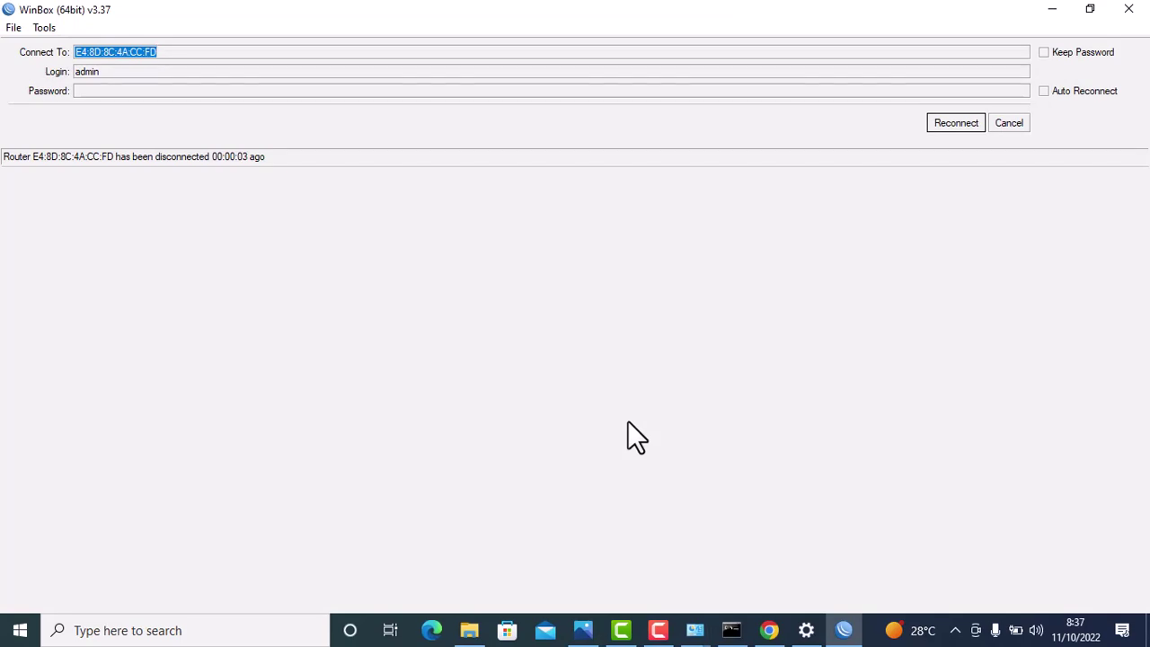
Step: Cancel the reconnection to the disconnected router, and switch to Chrome to rerun the internet speed test on fast.com
left_click(1009, 127)
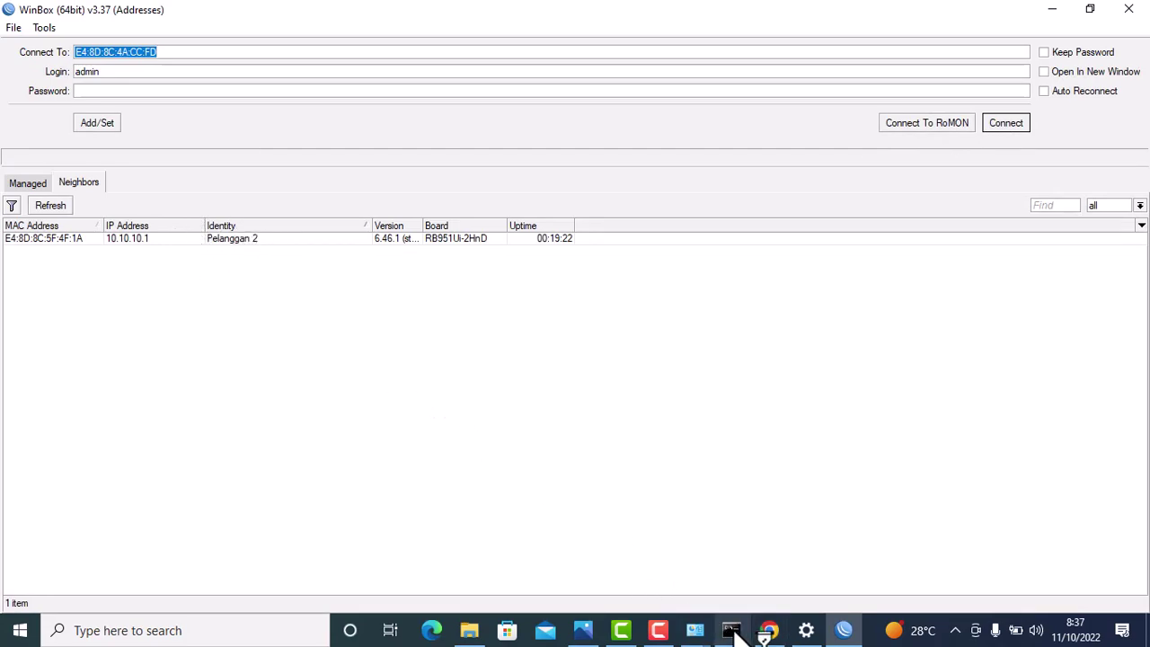
mouse_move(735, 629)
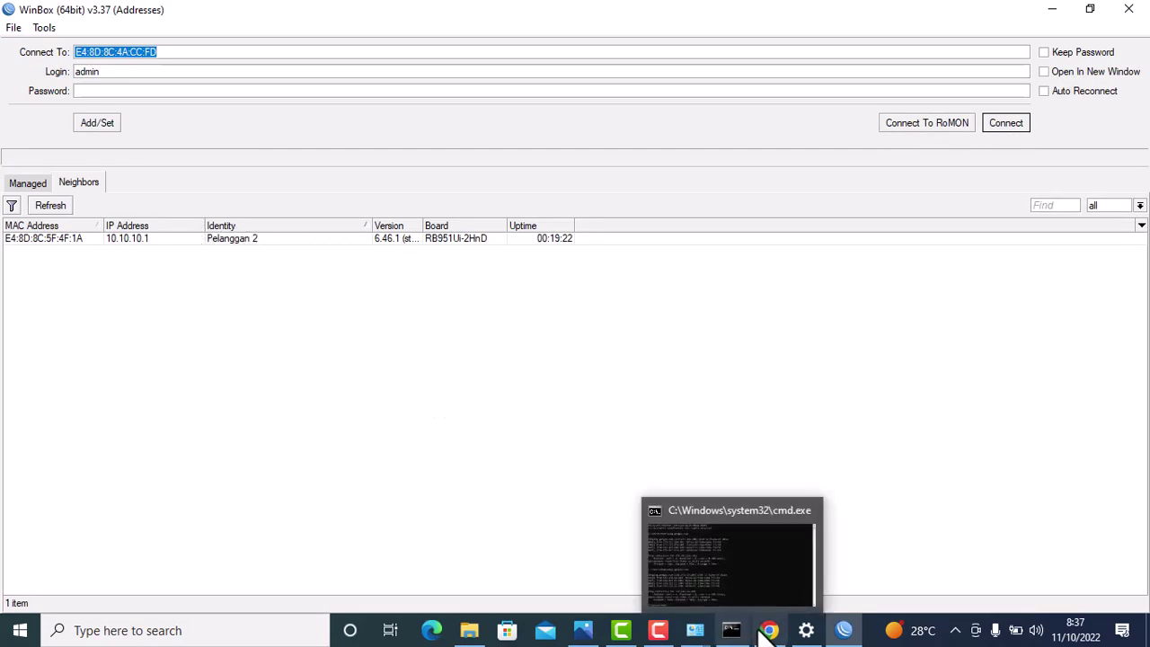
left_click(692, 534)
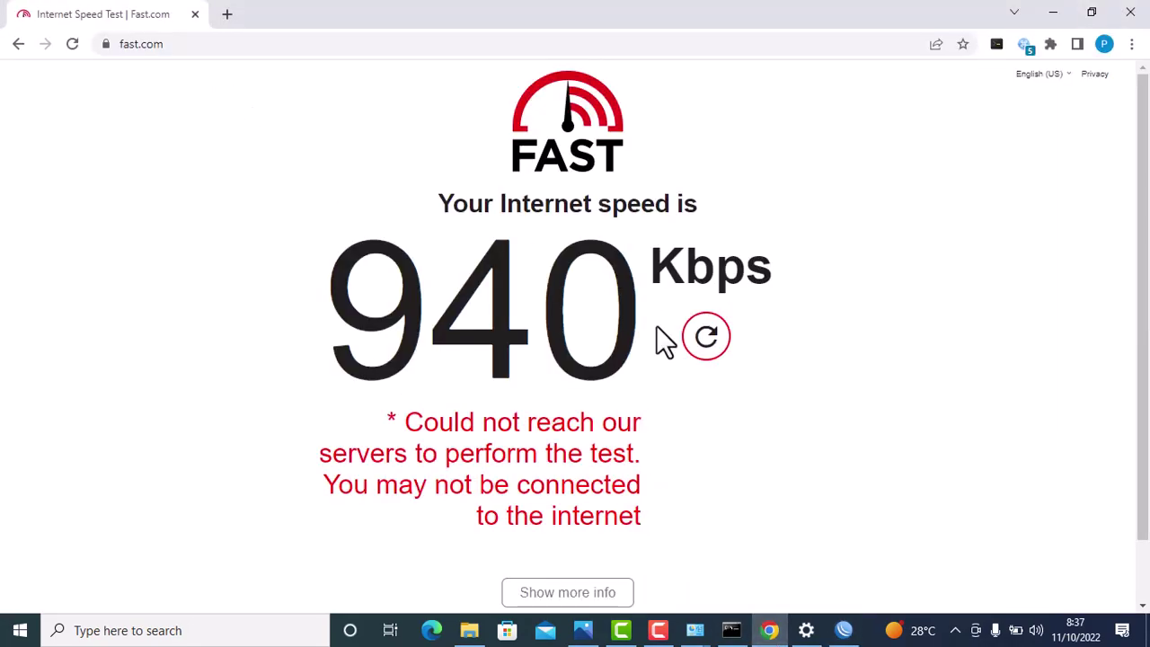
left_click(706, 339)
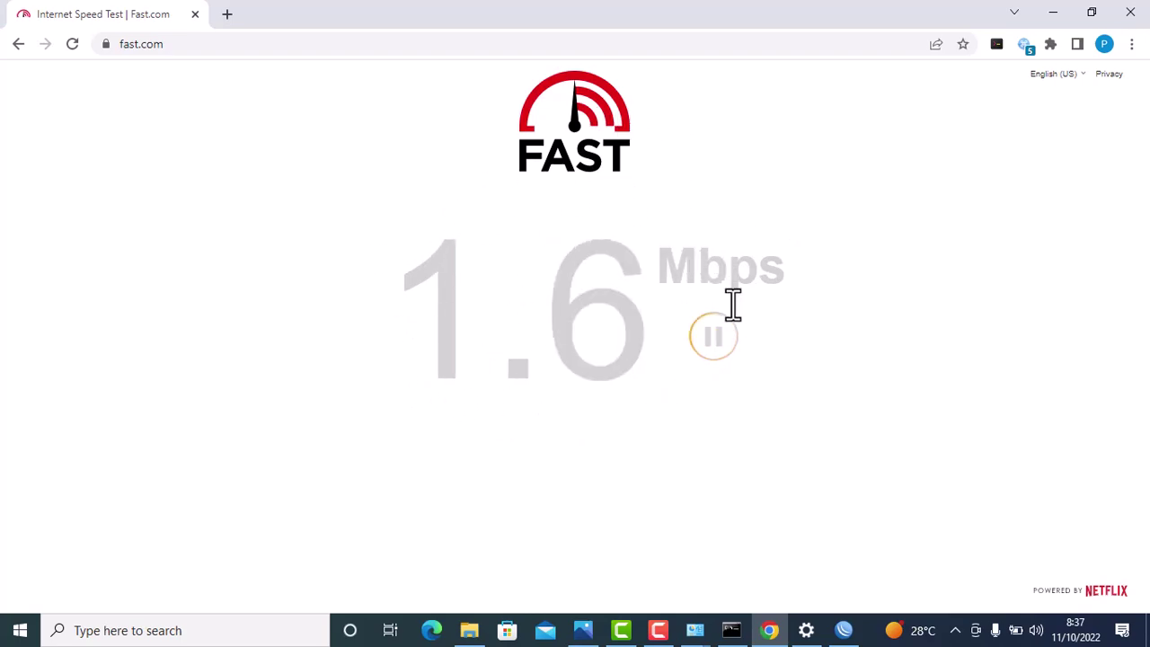
Step: Check the PPPoE topology diagram in PPPOE.png and return to the fast.com speed test in Chrome for its result
left_click(583, 630)
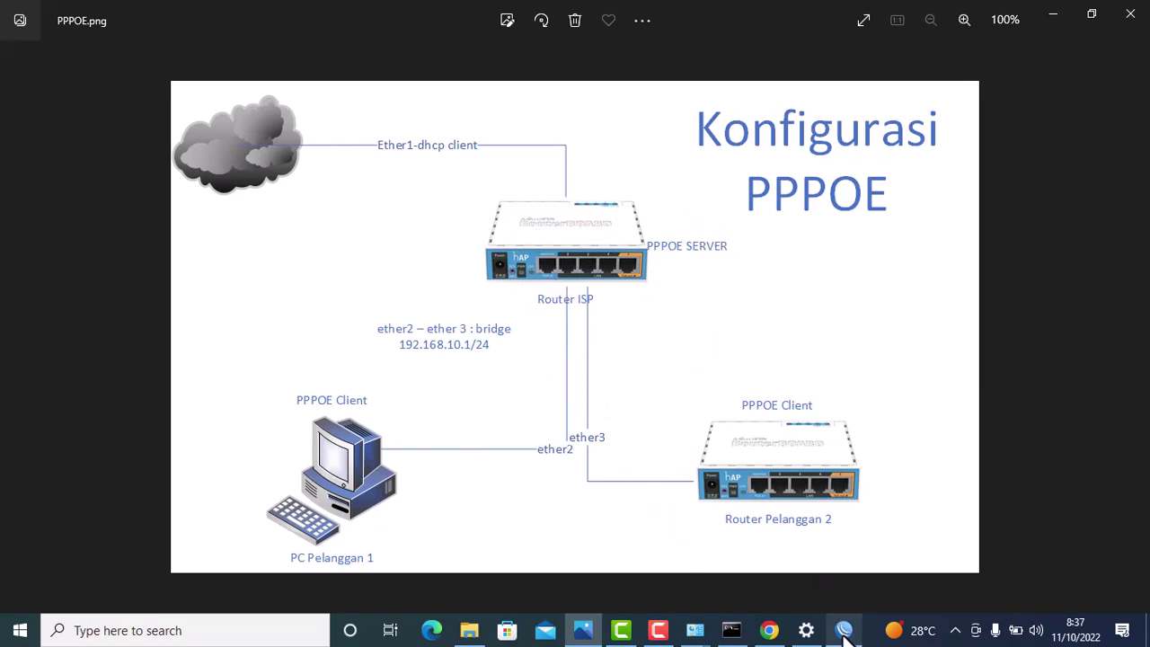
left_click(770, 630)
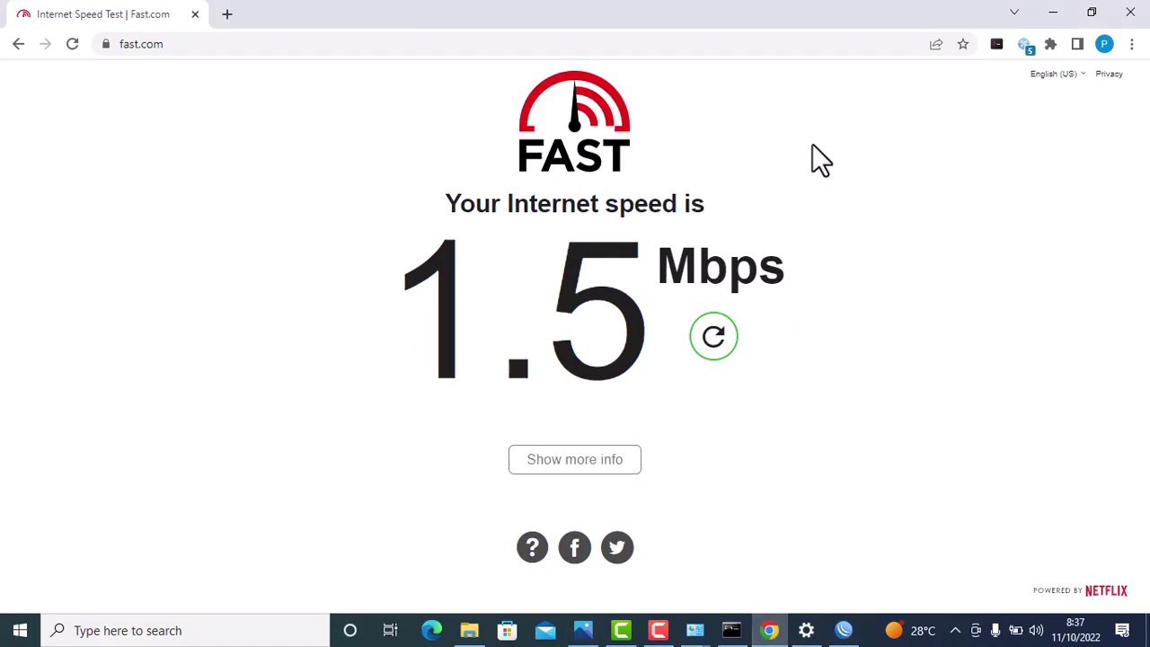